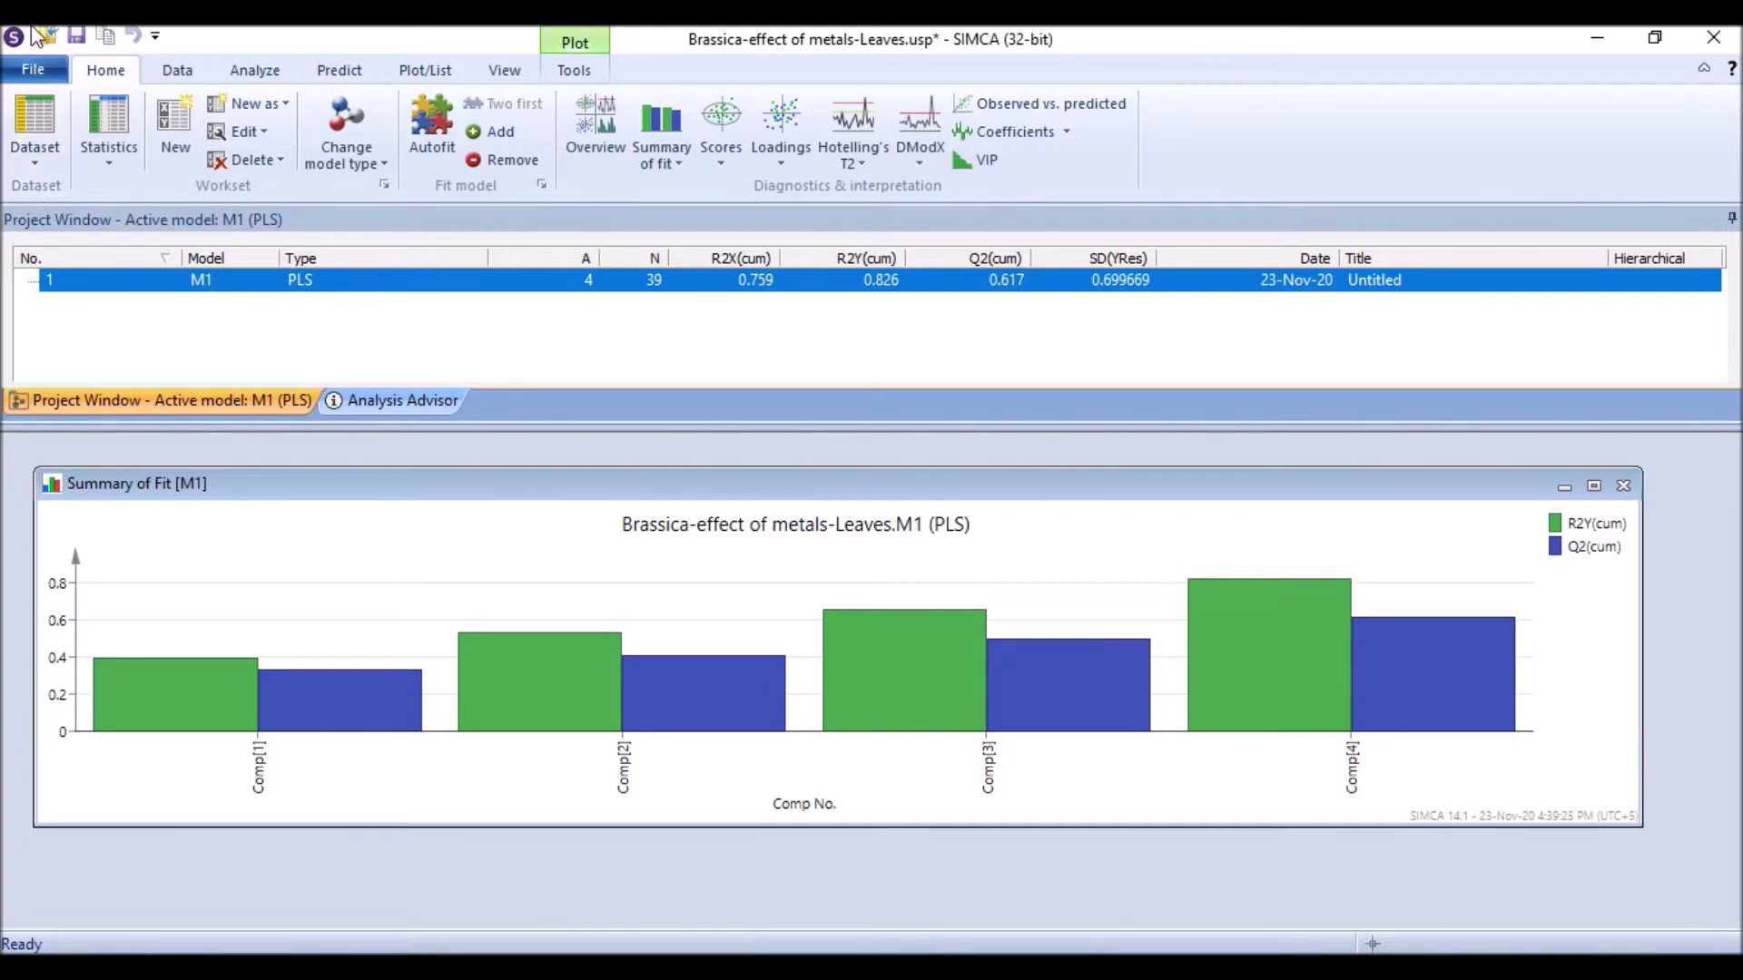
Step: Look over the new-project choices in the file options, then return to the project
left_click(35, 75)
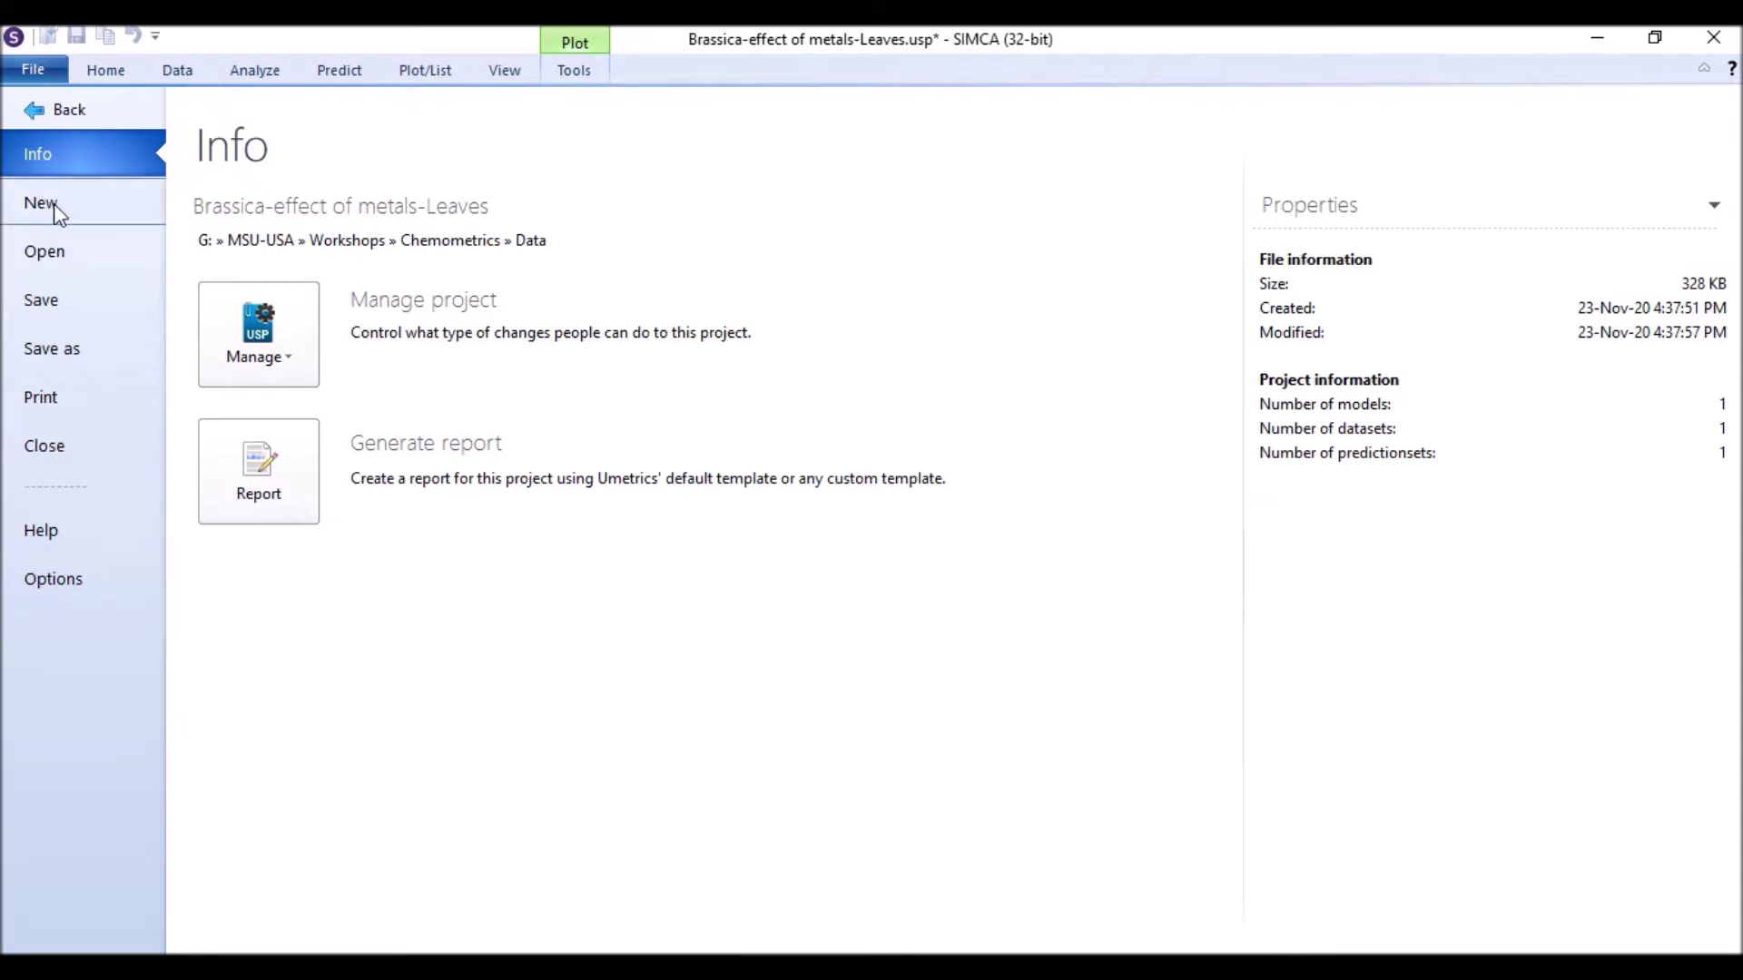
left_click(72, 218)
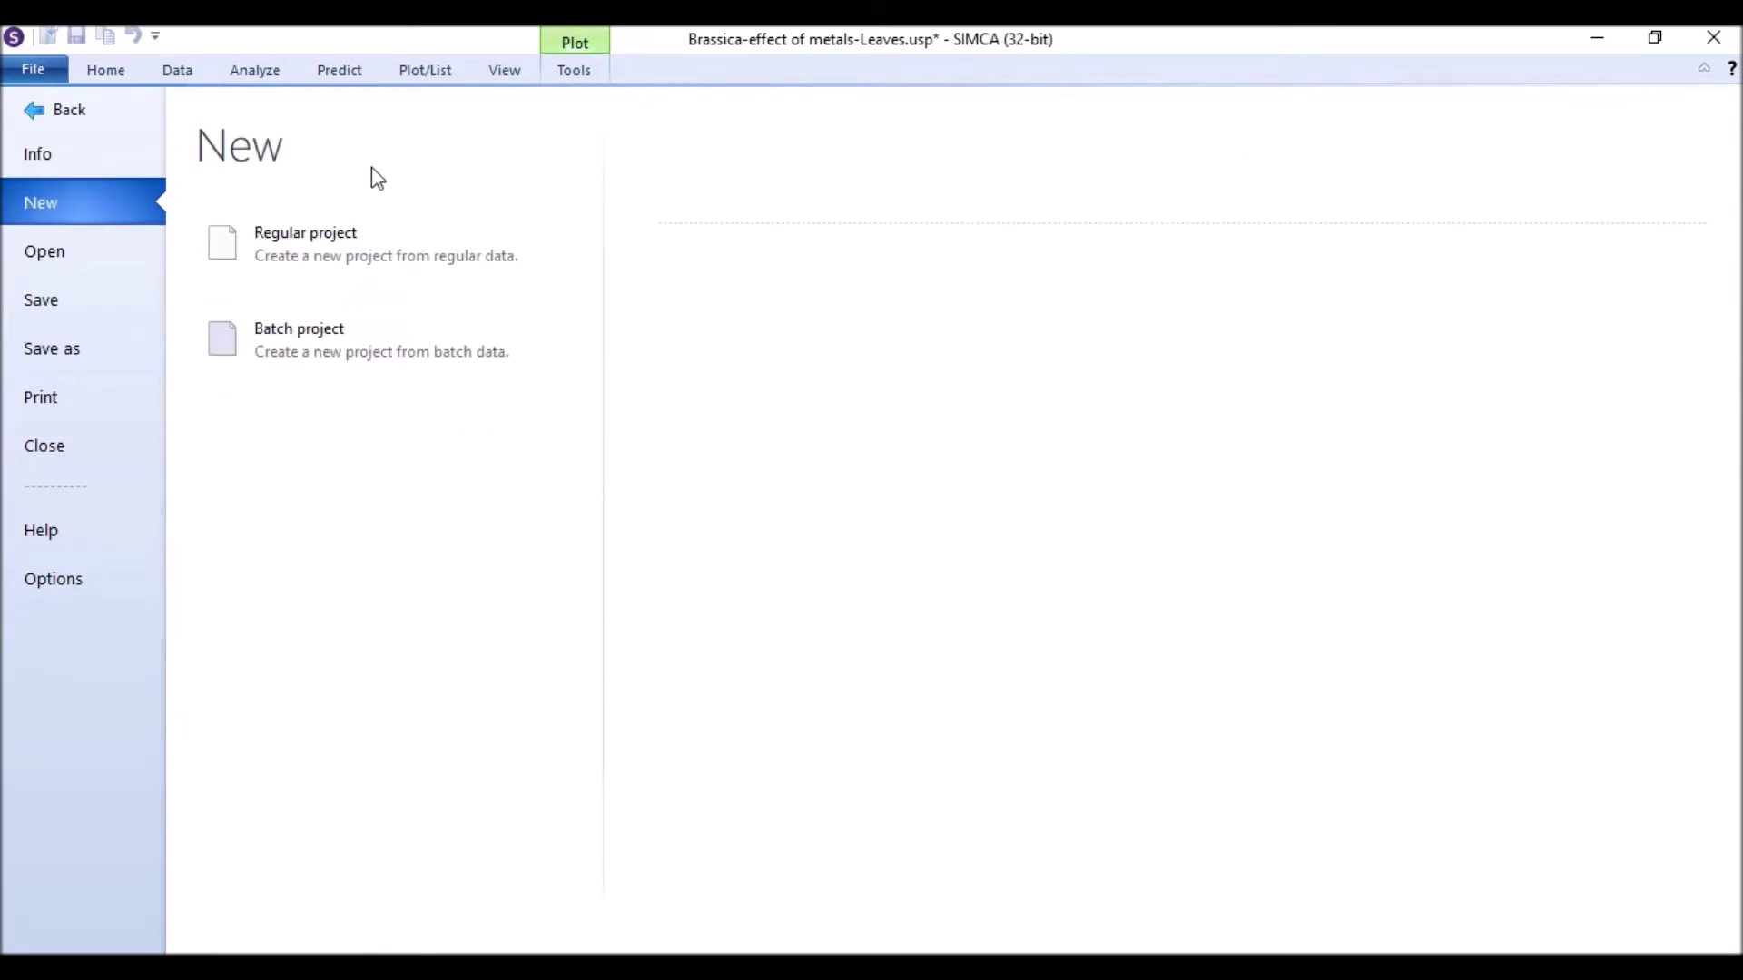
mouse_move(394, 243)
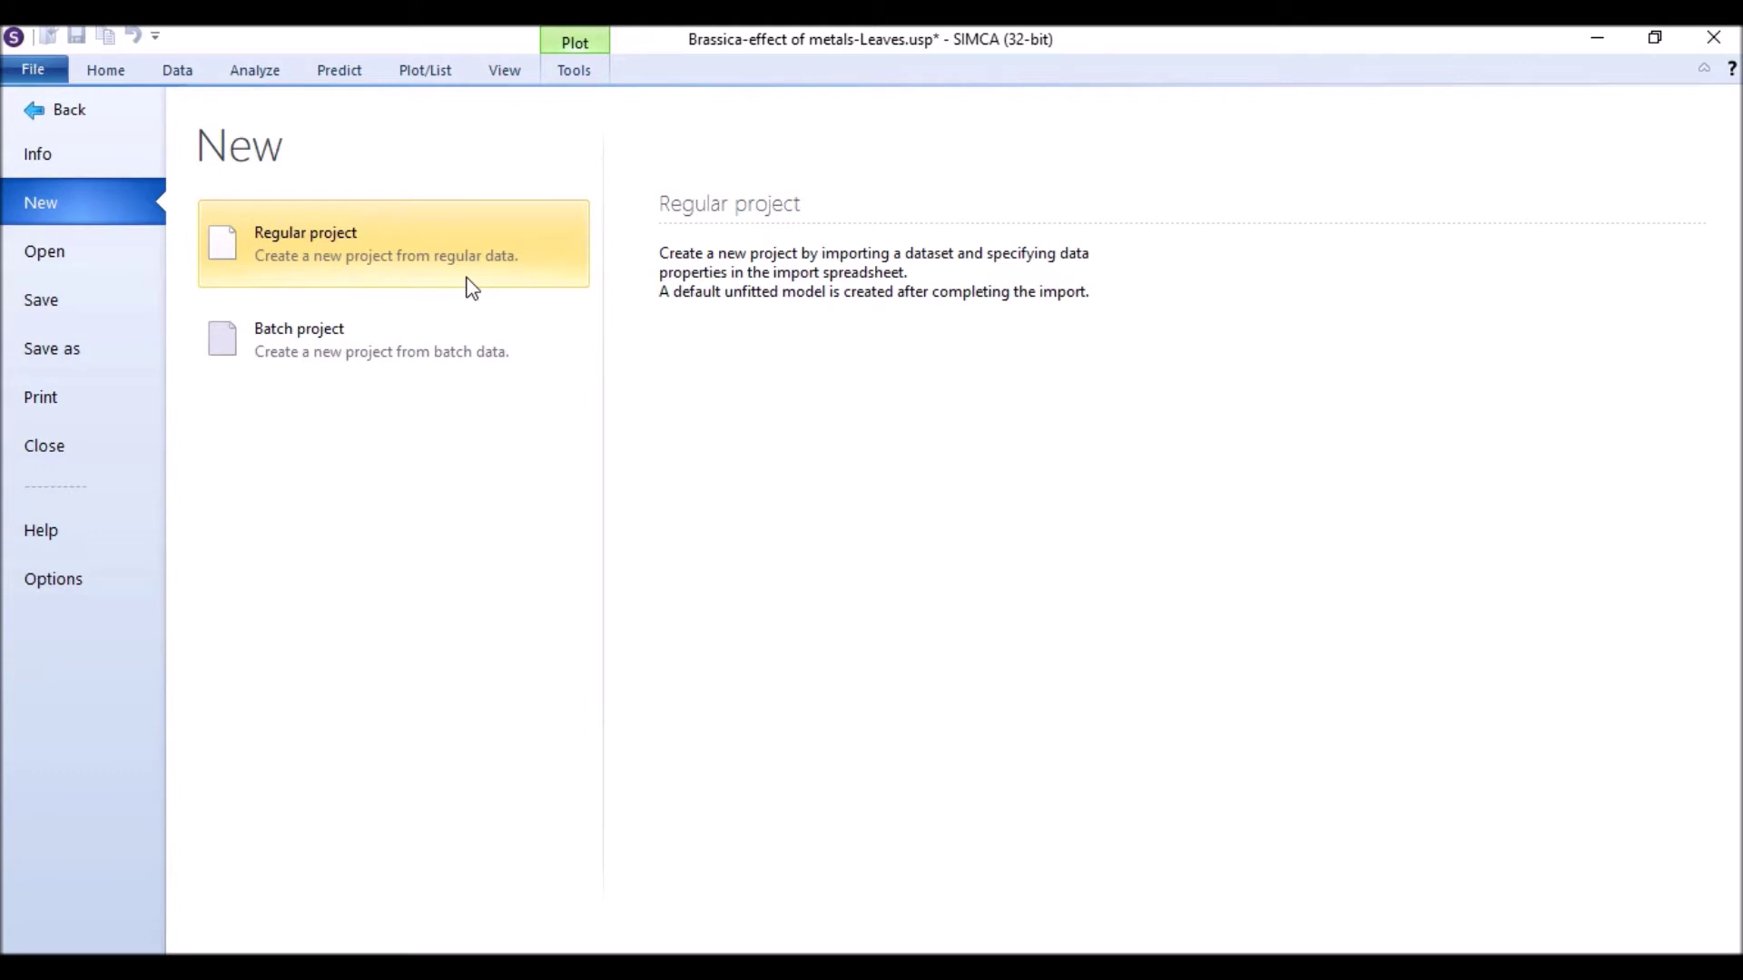
key("Escape")
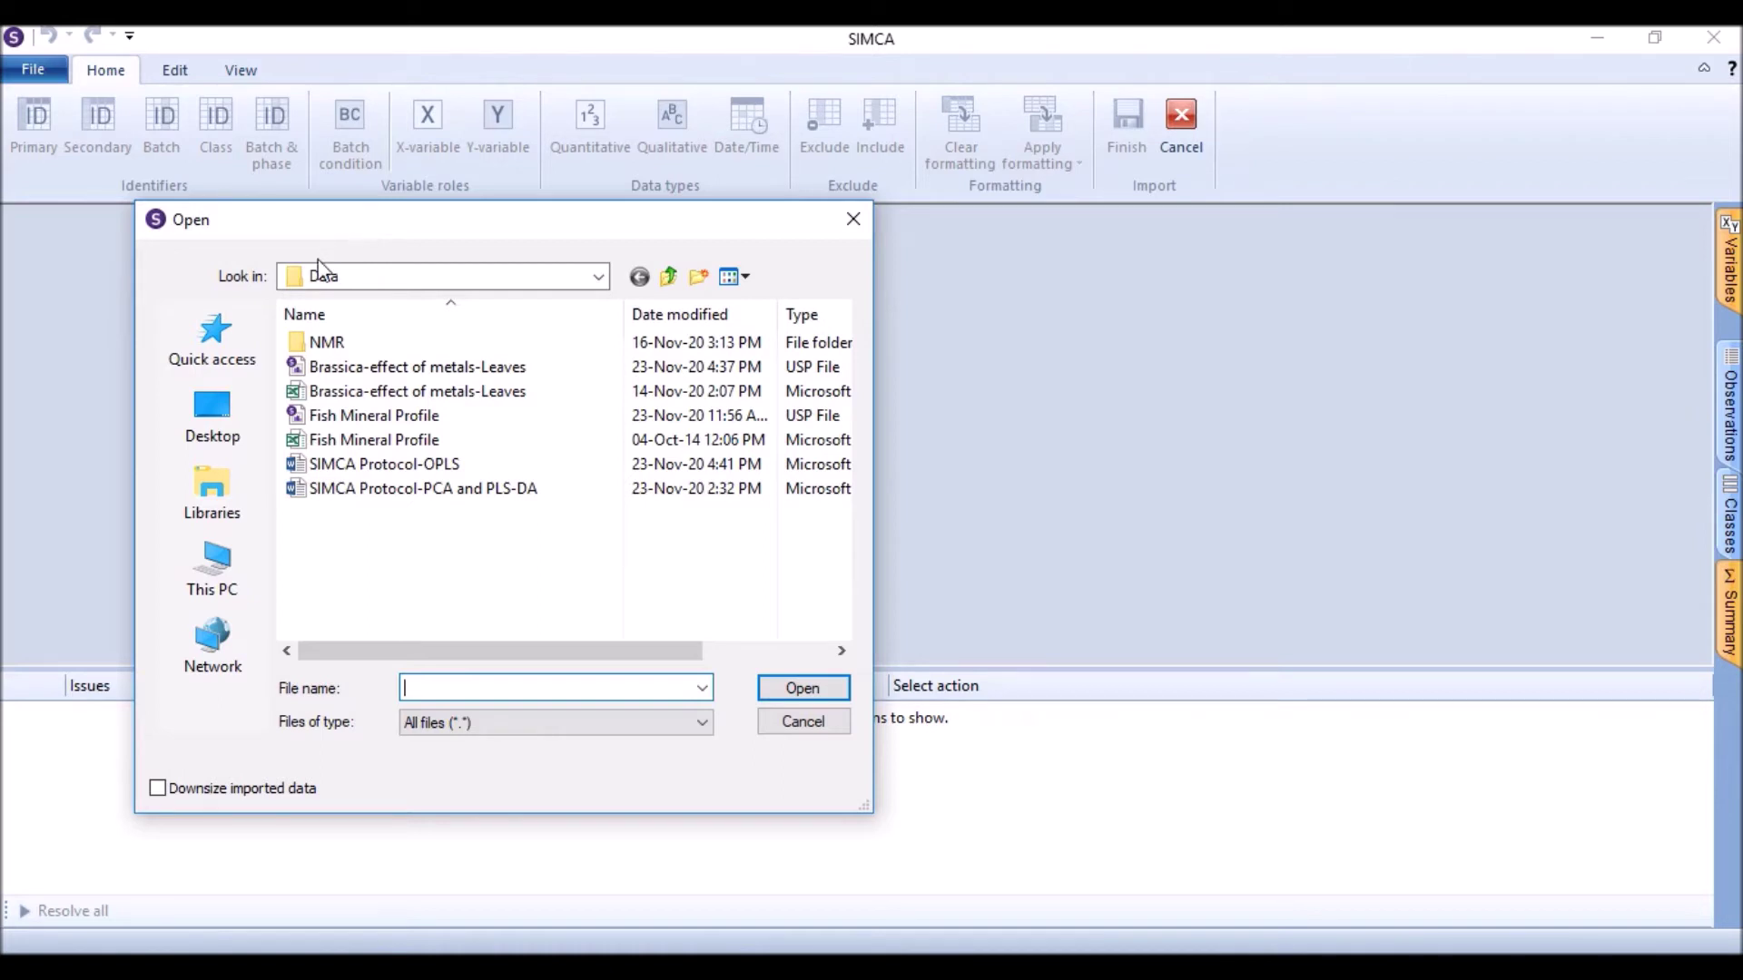
Step: Browse to the Data folder and choose the Fish Mineral Profile Excel workbook
left_click(594, 280)
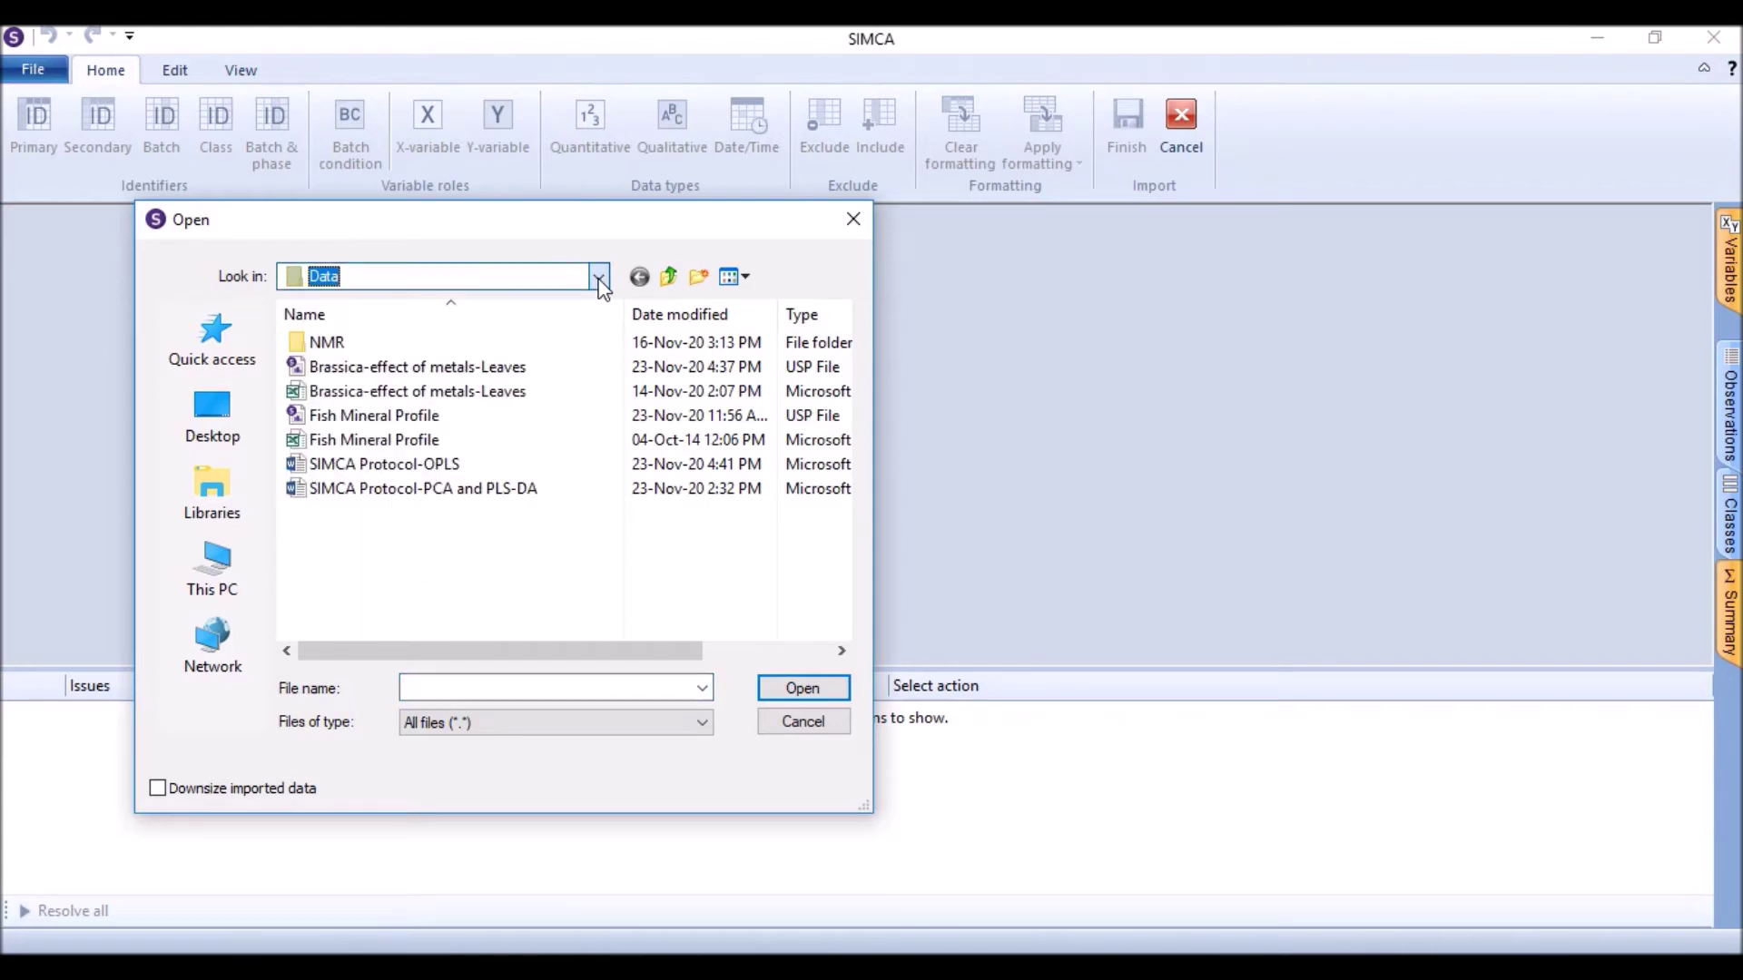
left_click(599, 279)
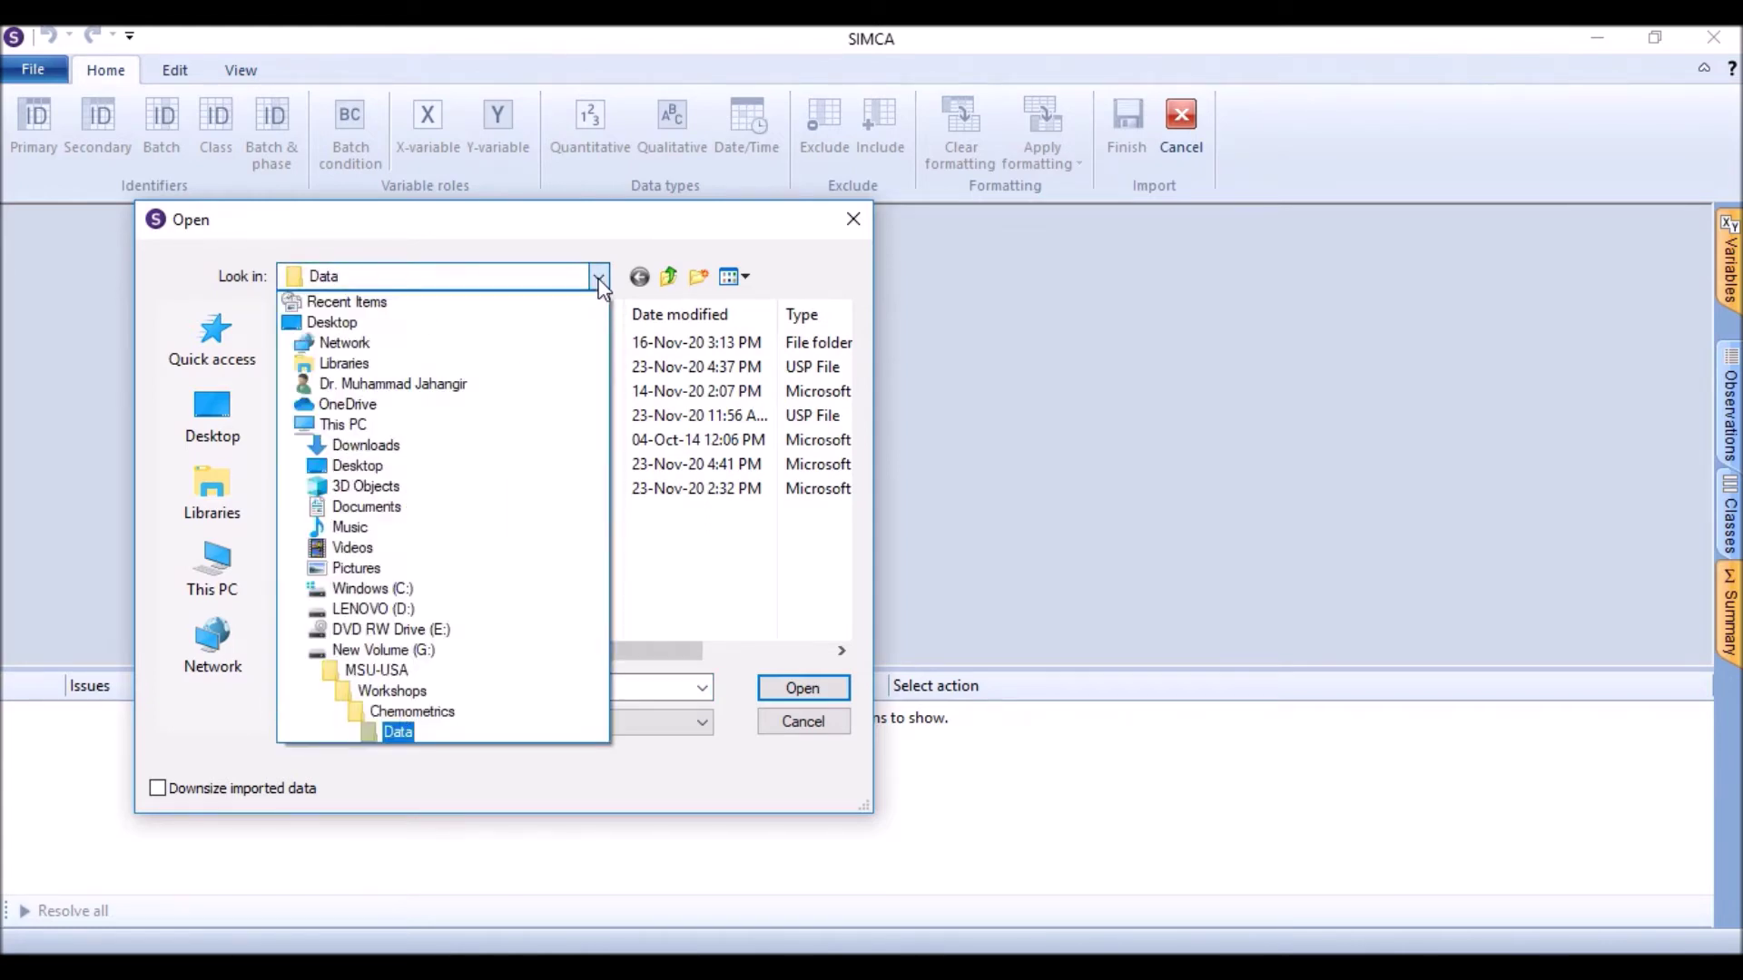
left_click(396, 732)
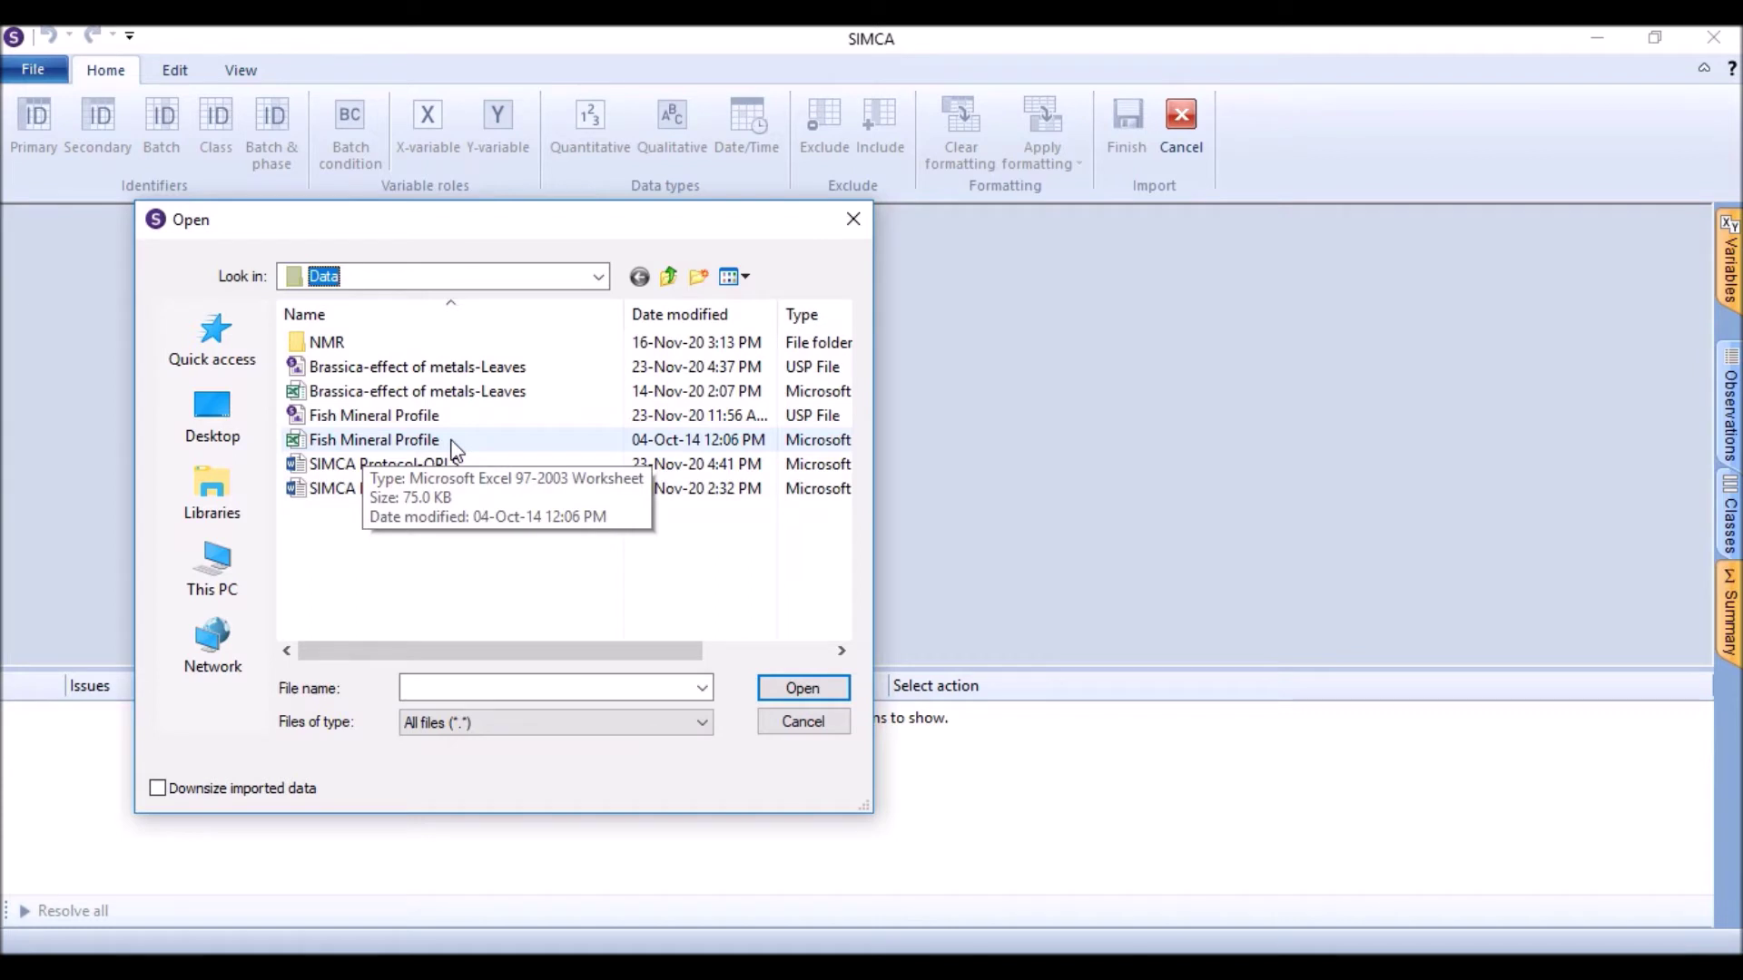
double_click(452, 441)
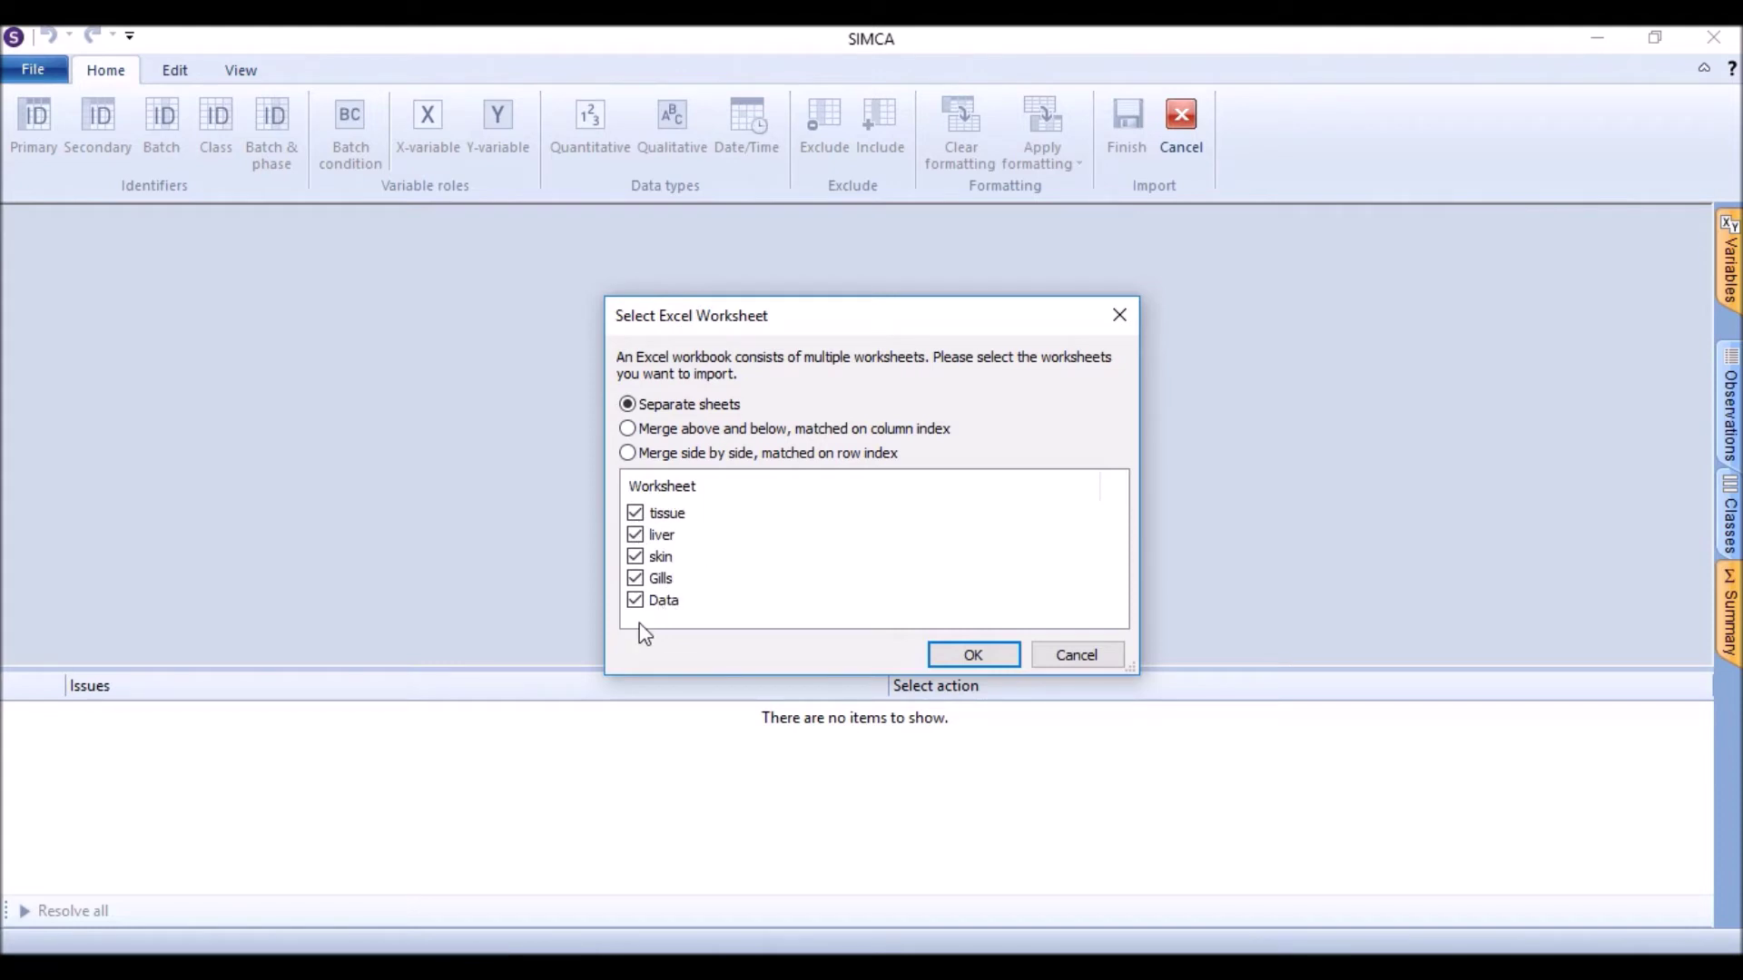
Step: Import only the Data worksheet, leaving out the tissue, liver, skin and Gills sheets
left_click(634, 577)
left_click(636, 556)
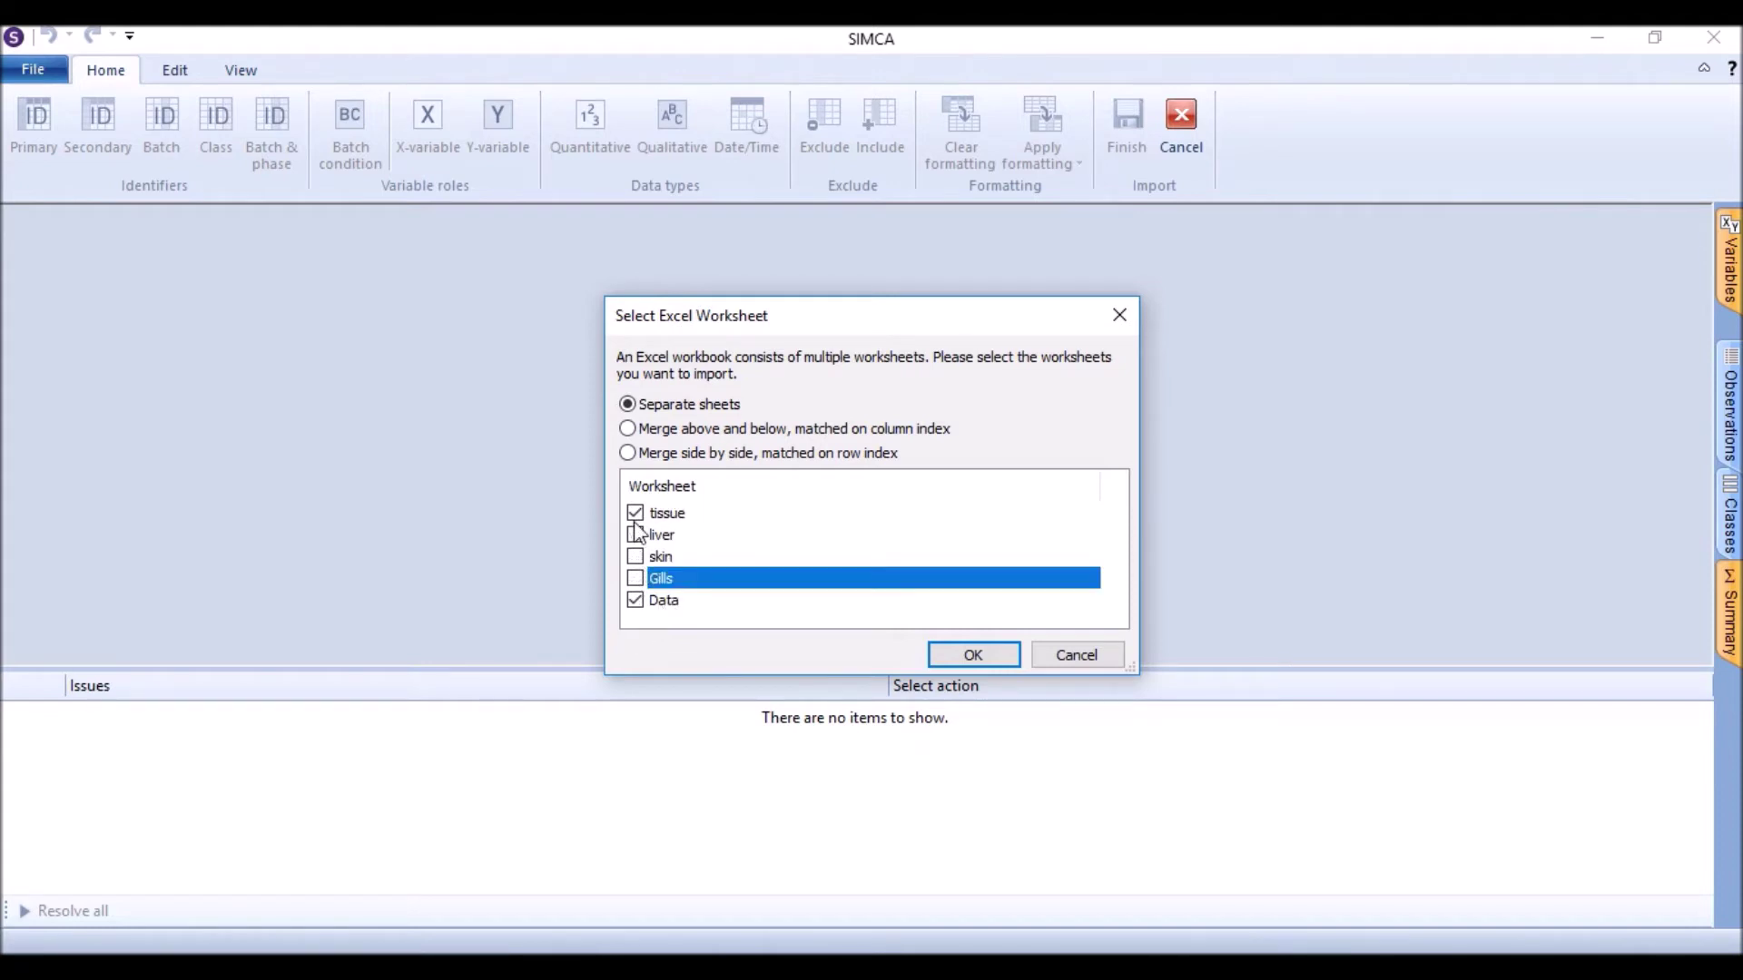
left_click(634, 511)
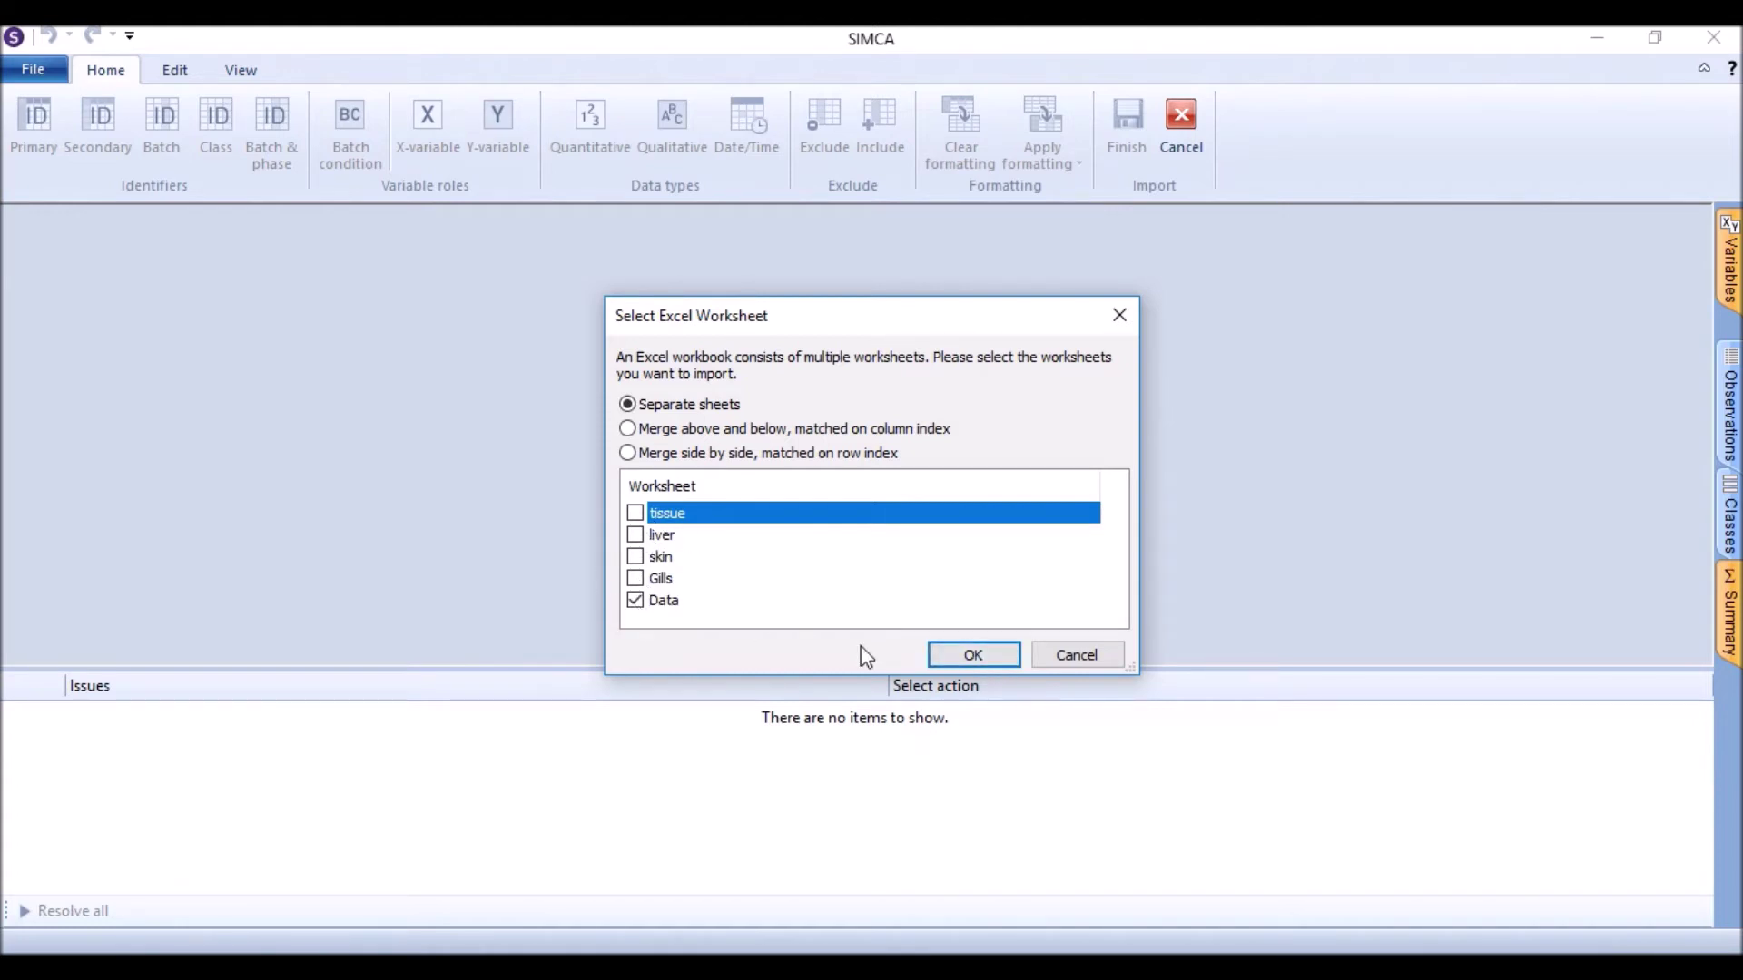
left_click(968, 658)
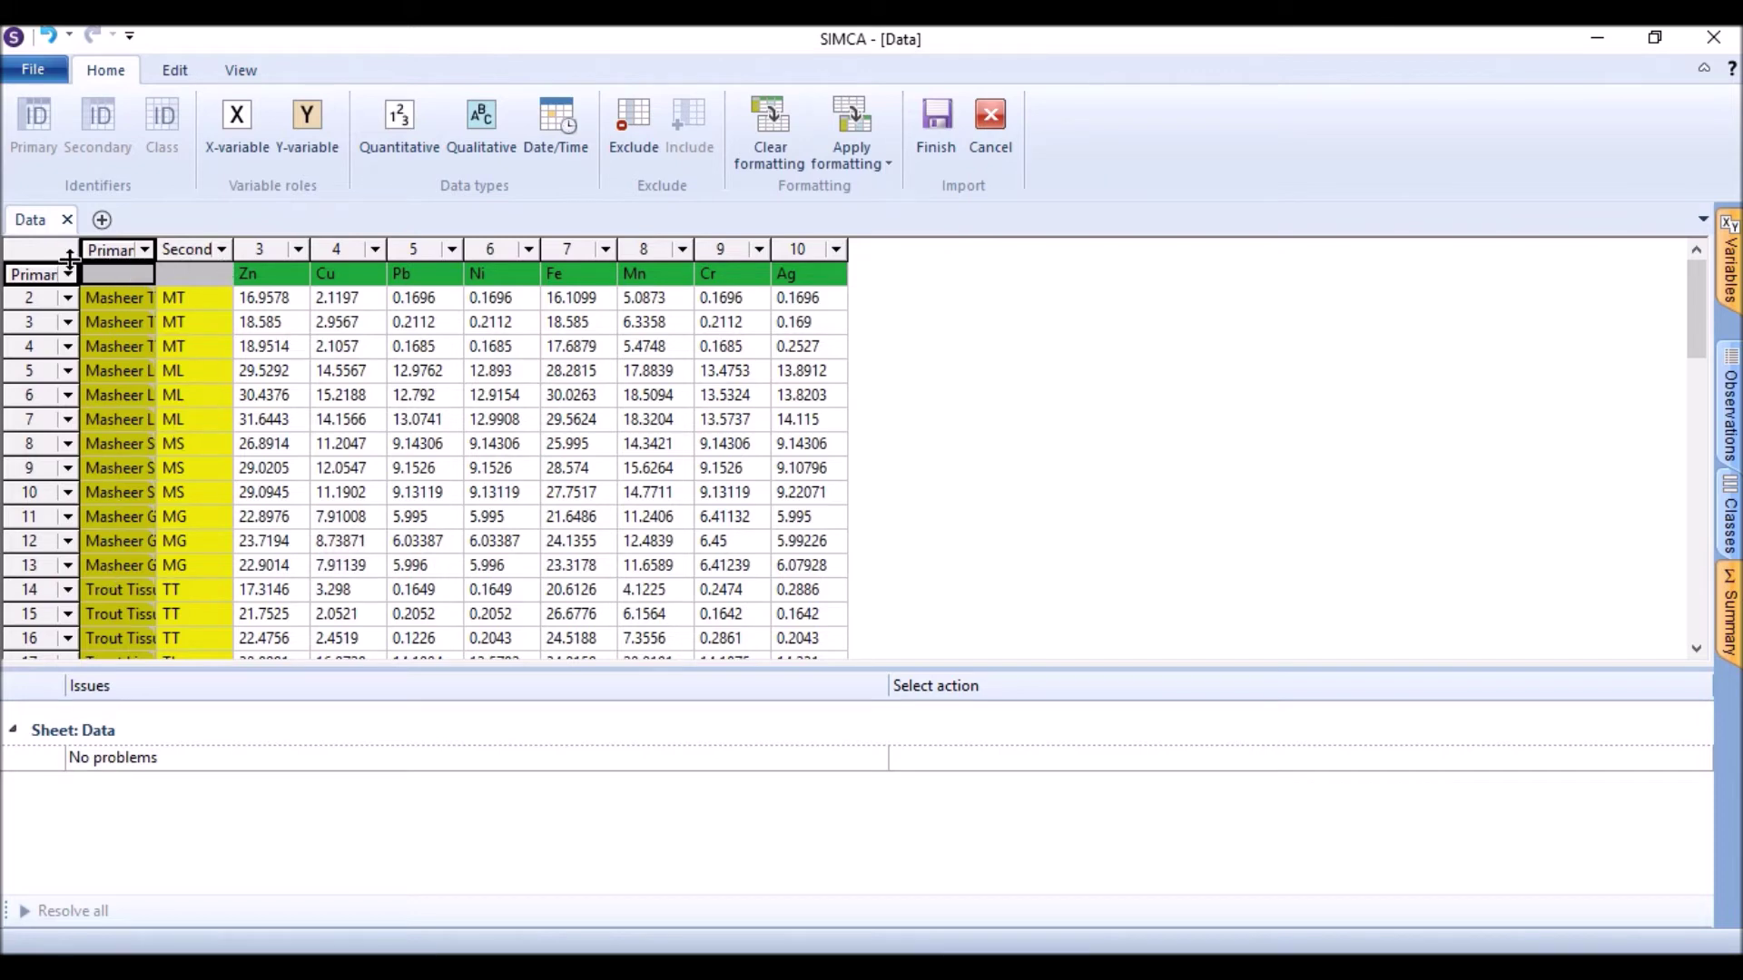
Step: Inspect the data-role options for the code column, header row and identifier columns
left_click(219, 252)
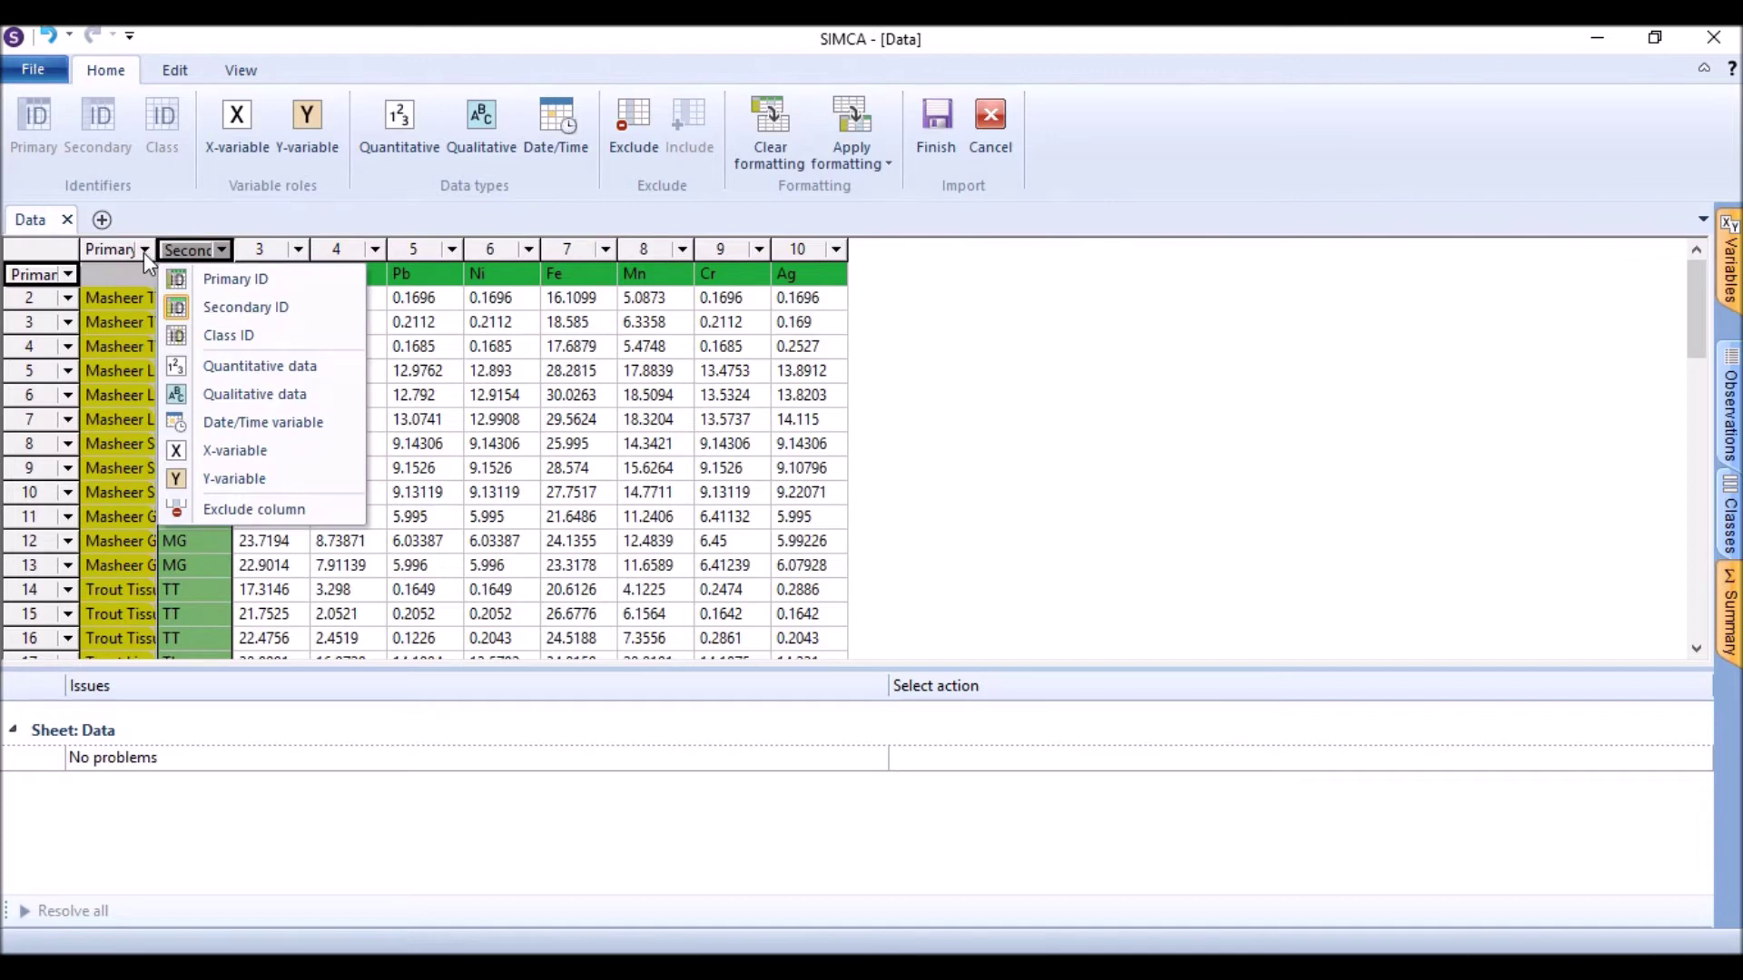
left_click(146, 250)
left_click(220, 250)
left_click(246, 306)
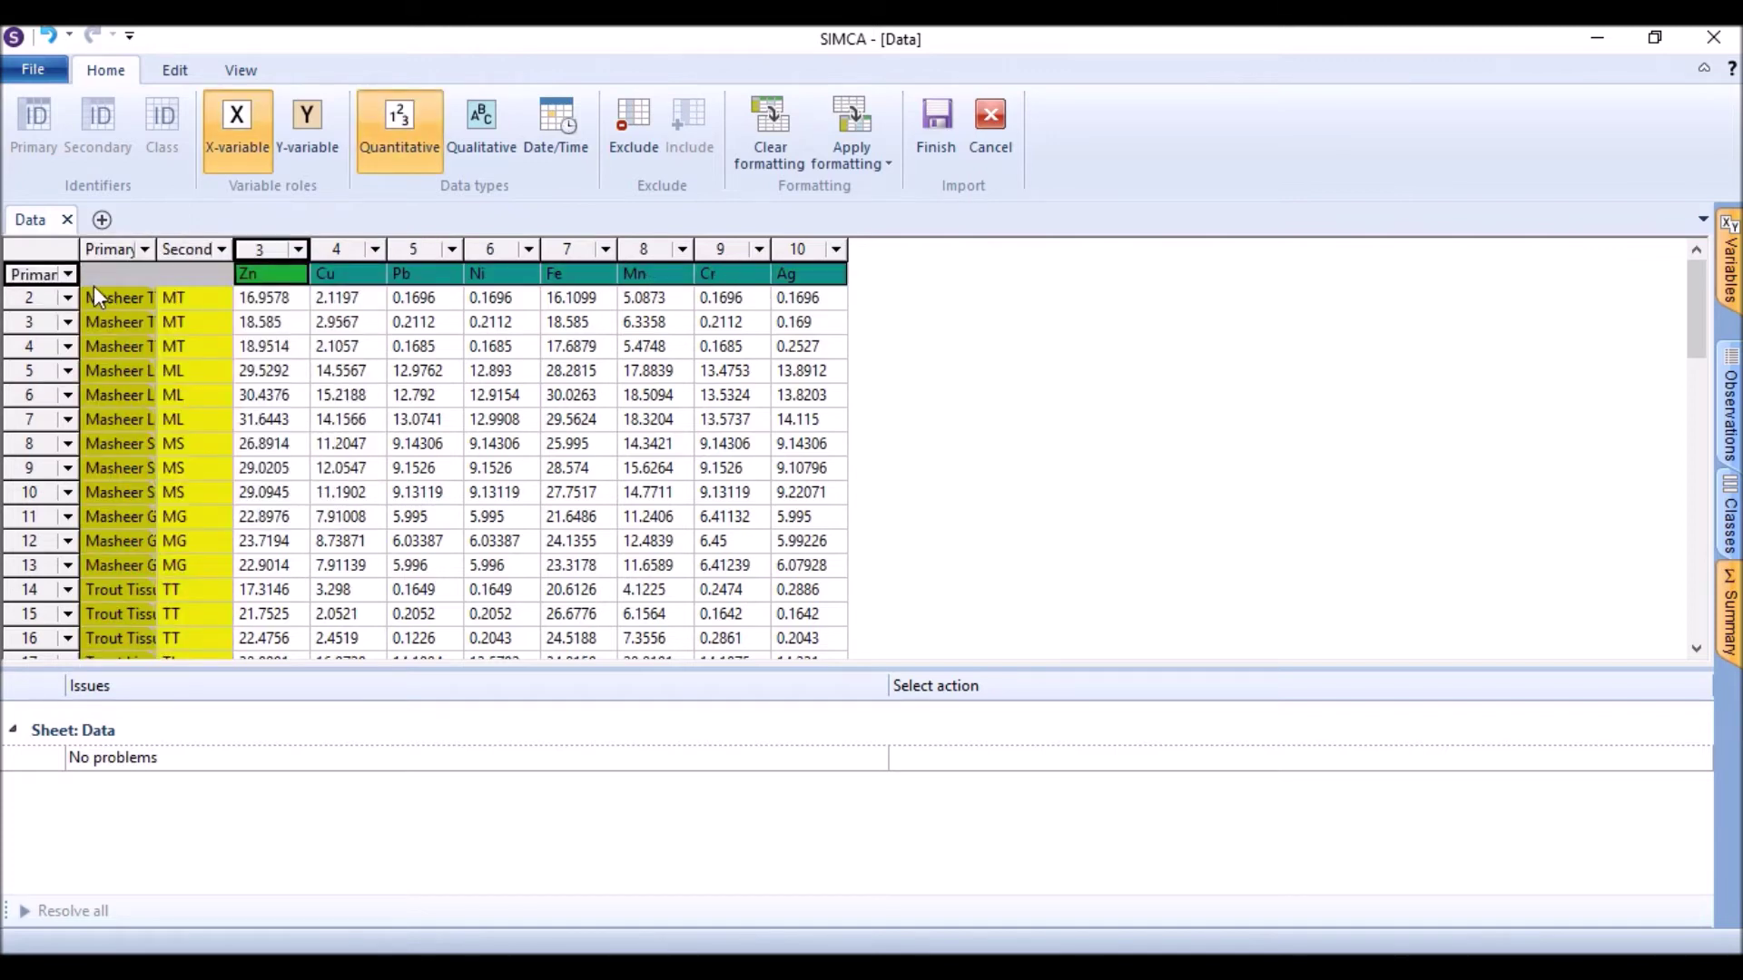
left_click(67, 274)
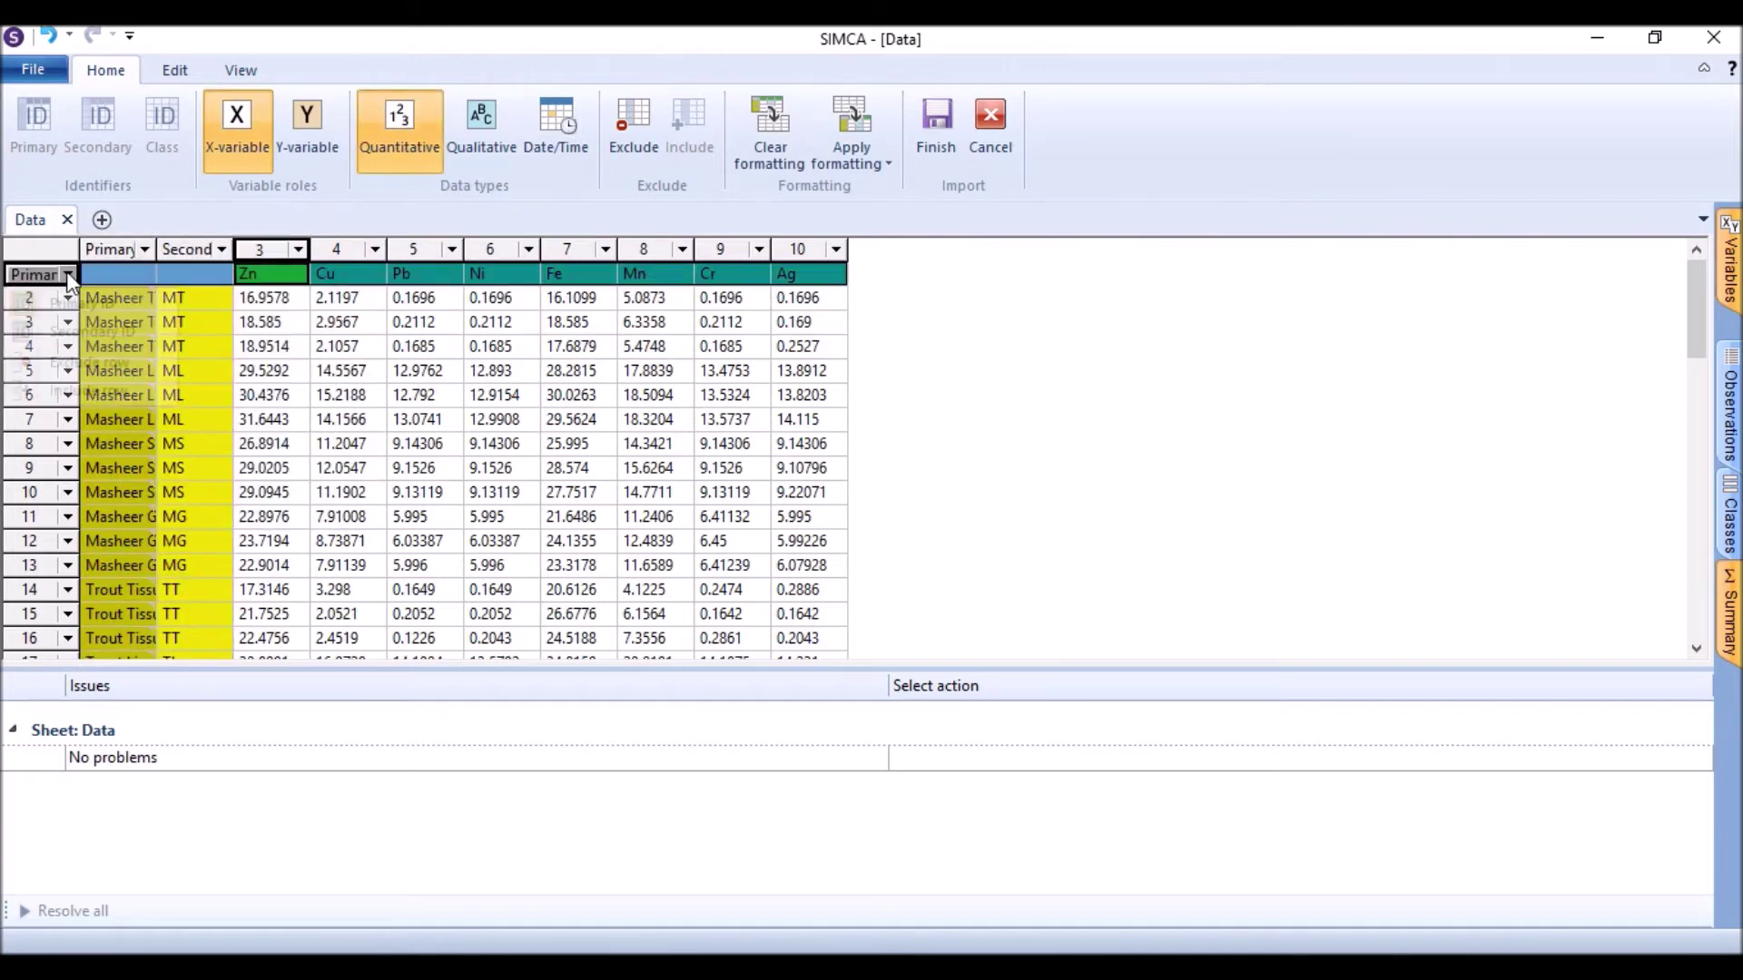
left_click(328, 282)
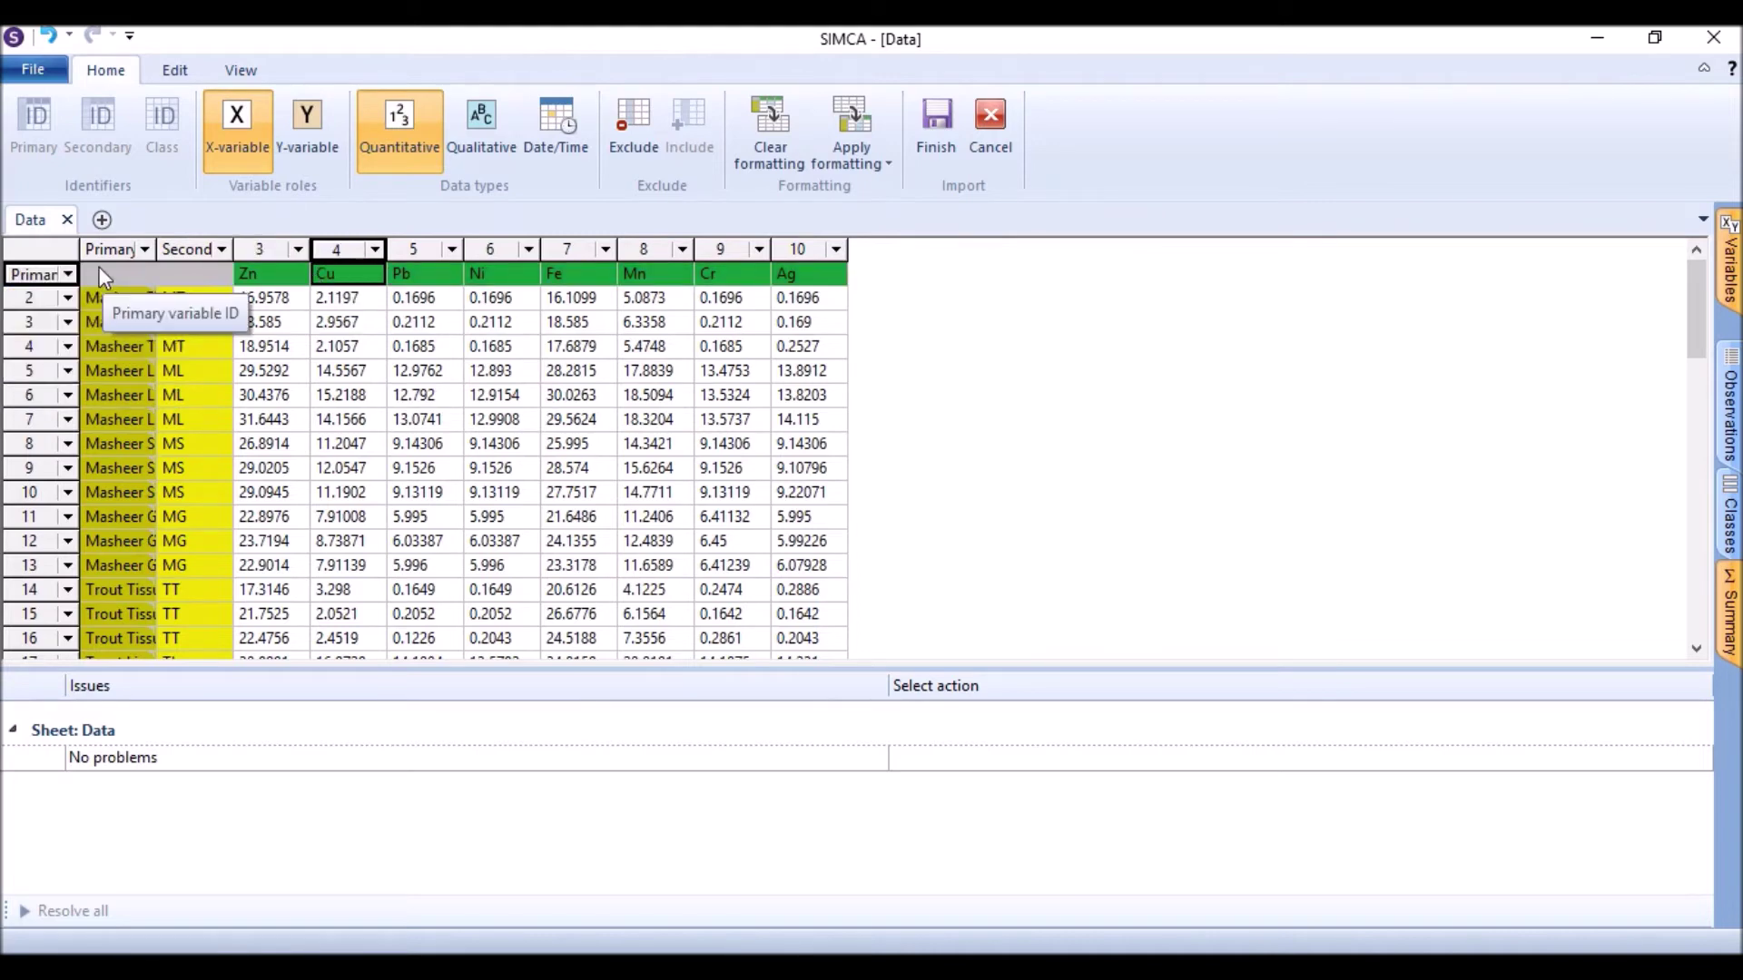
mouse_move(98, 268)
left_mouse_down()
mouse_move(210, 659)
mouse_move(173, 571)
left_mouse_up()
scroll(169, 517, "up", 4)
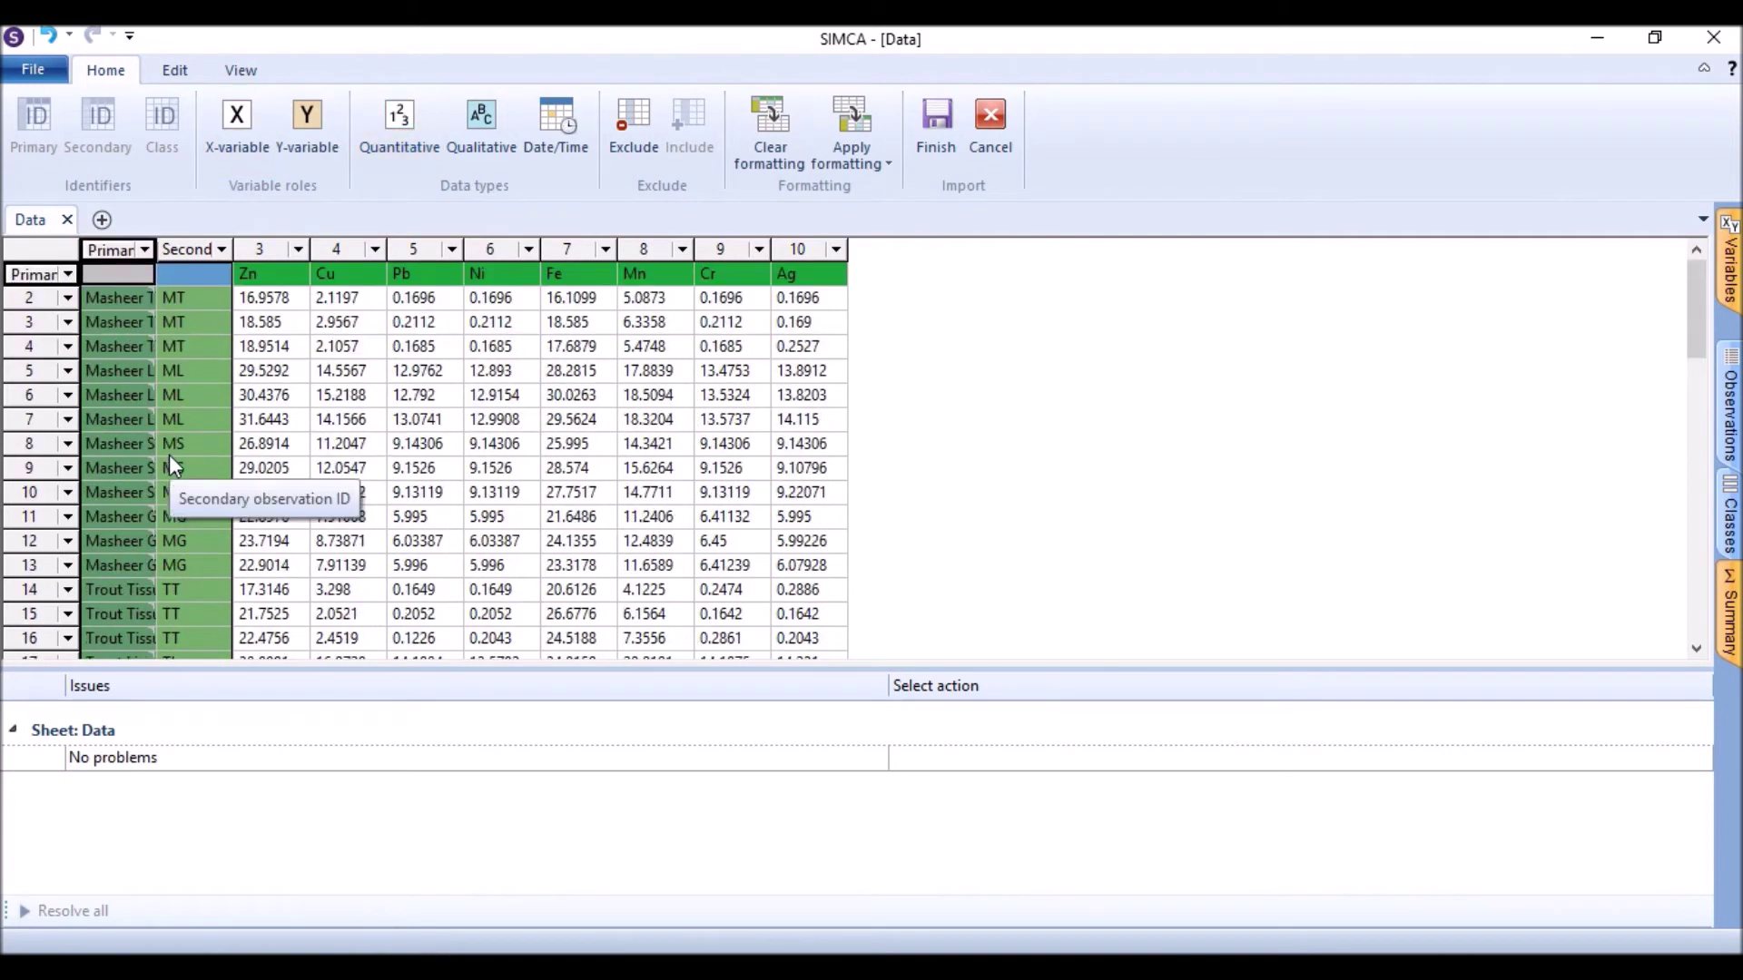
left_click(106, 276)
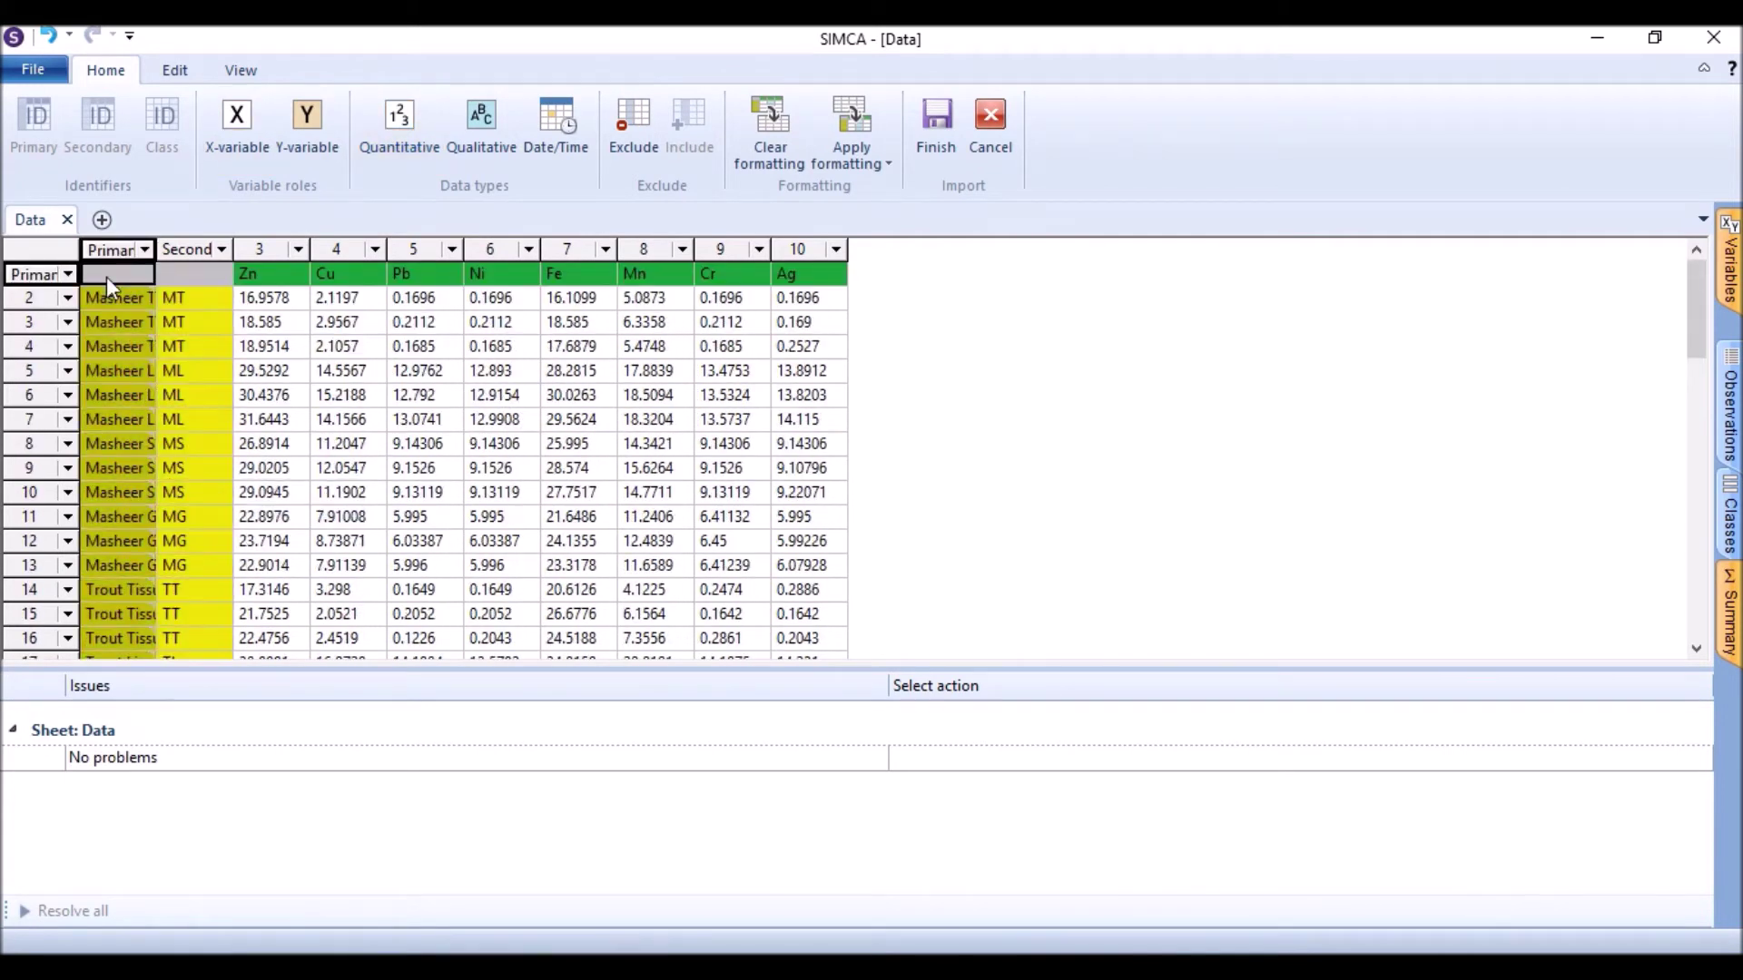
Step: Set sample names as secondary ID and the code column as primary ID
left_click(144, 251)
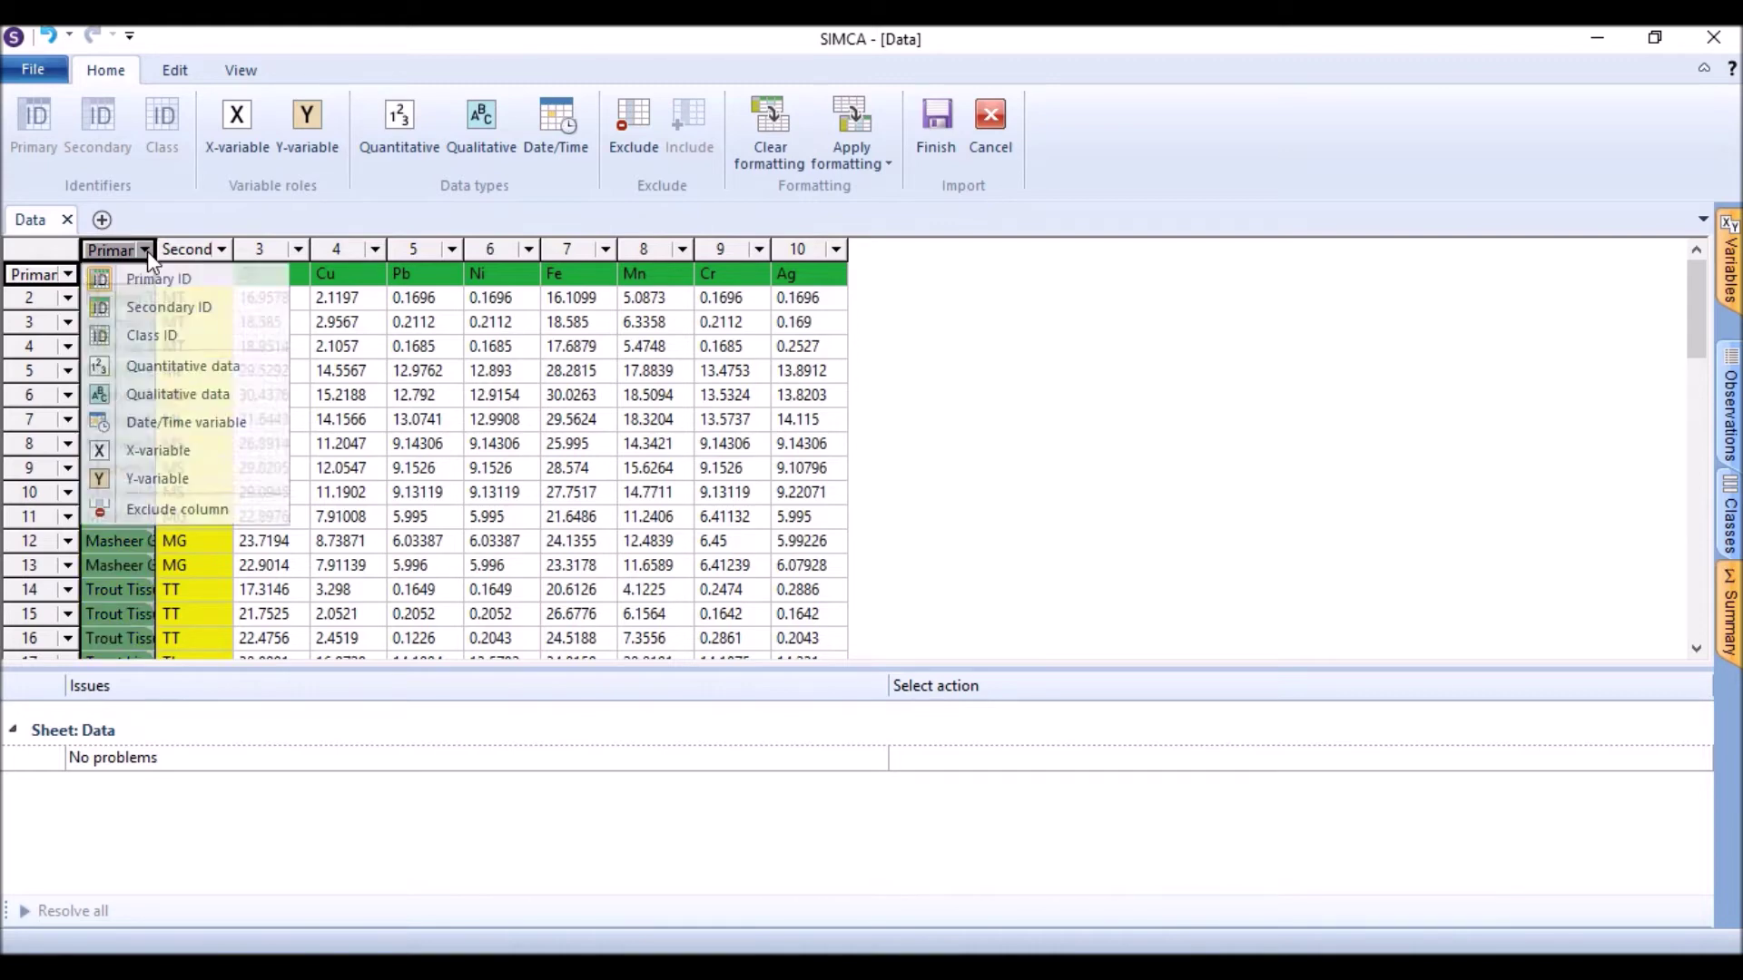
left_click(160, 305)
left_click(220, 249)
left_click(228, 277)
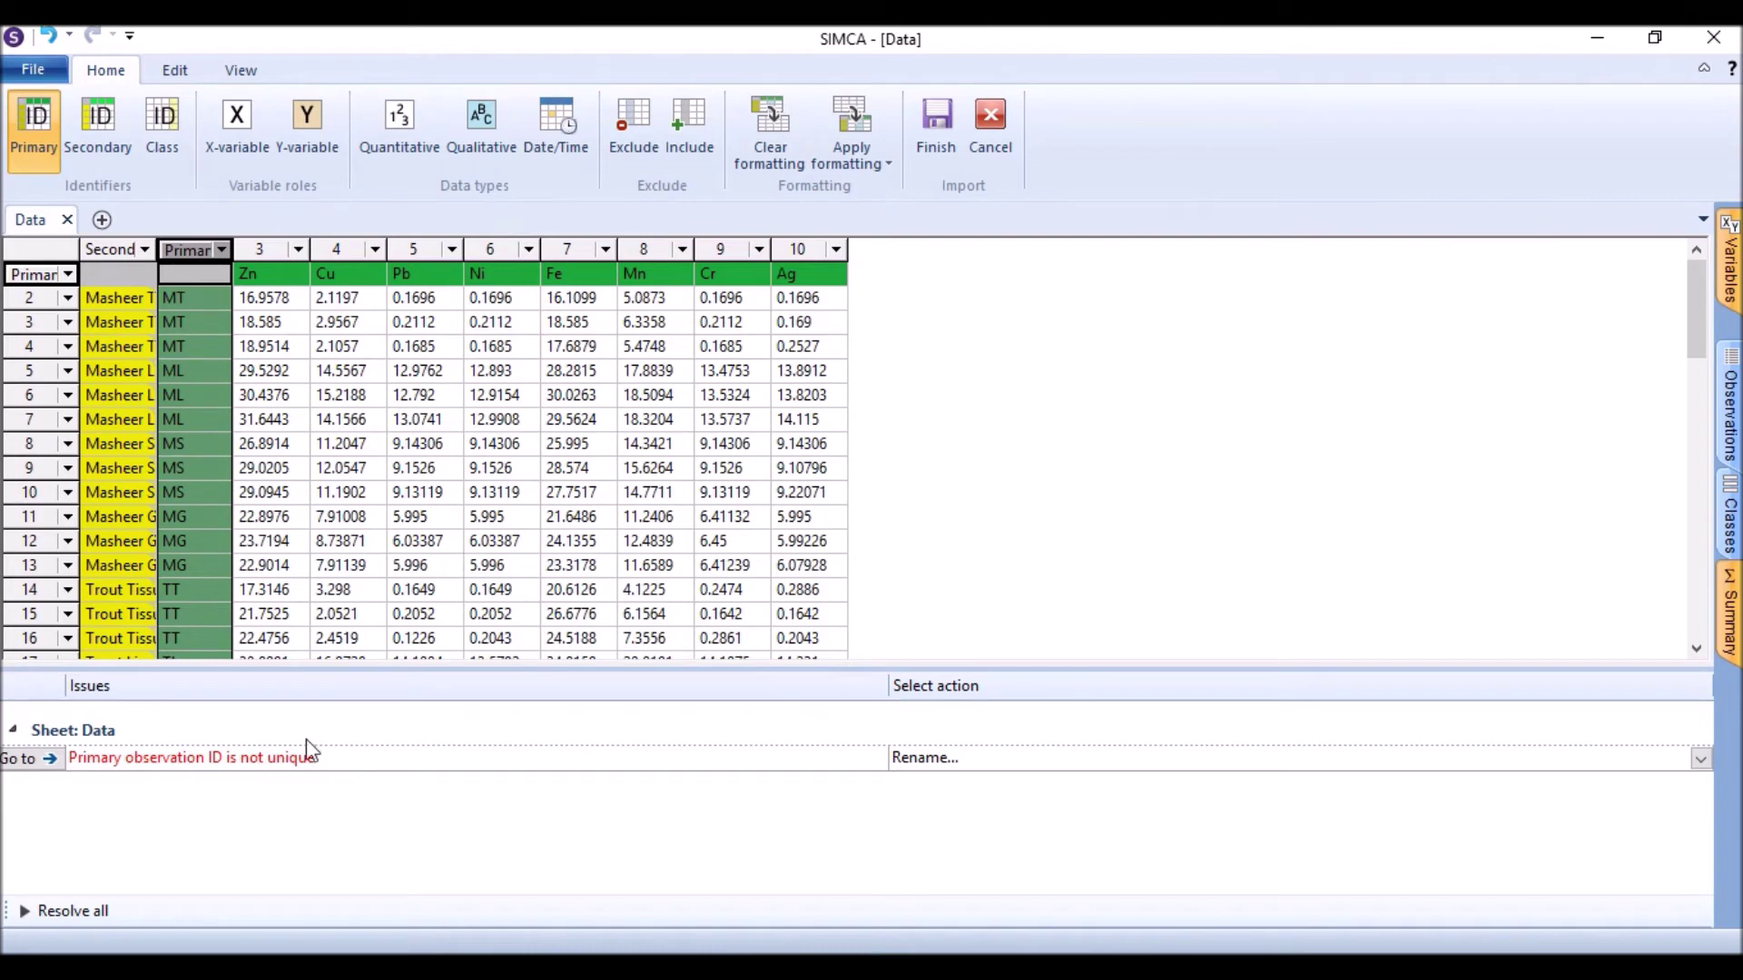
Step: Restore sample names as primary ID, codes as secondary ID, and the header row as variable ID
left_click(142, 249)
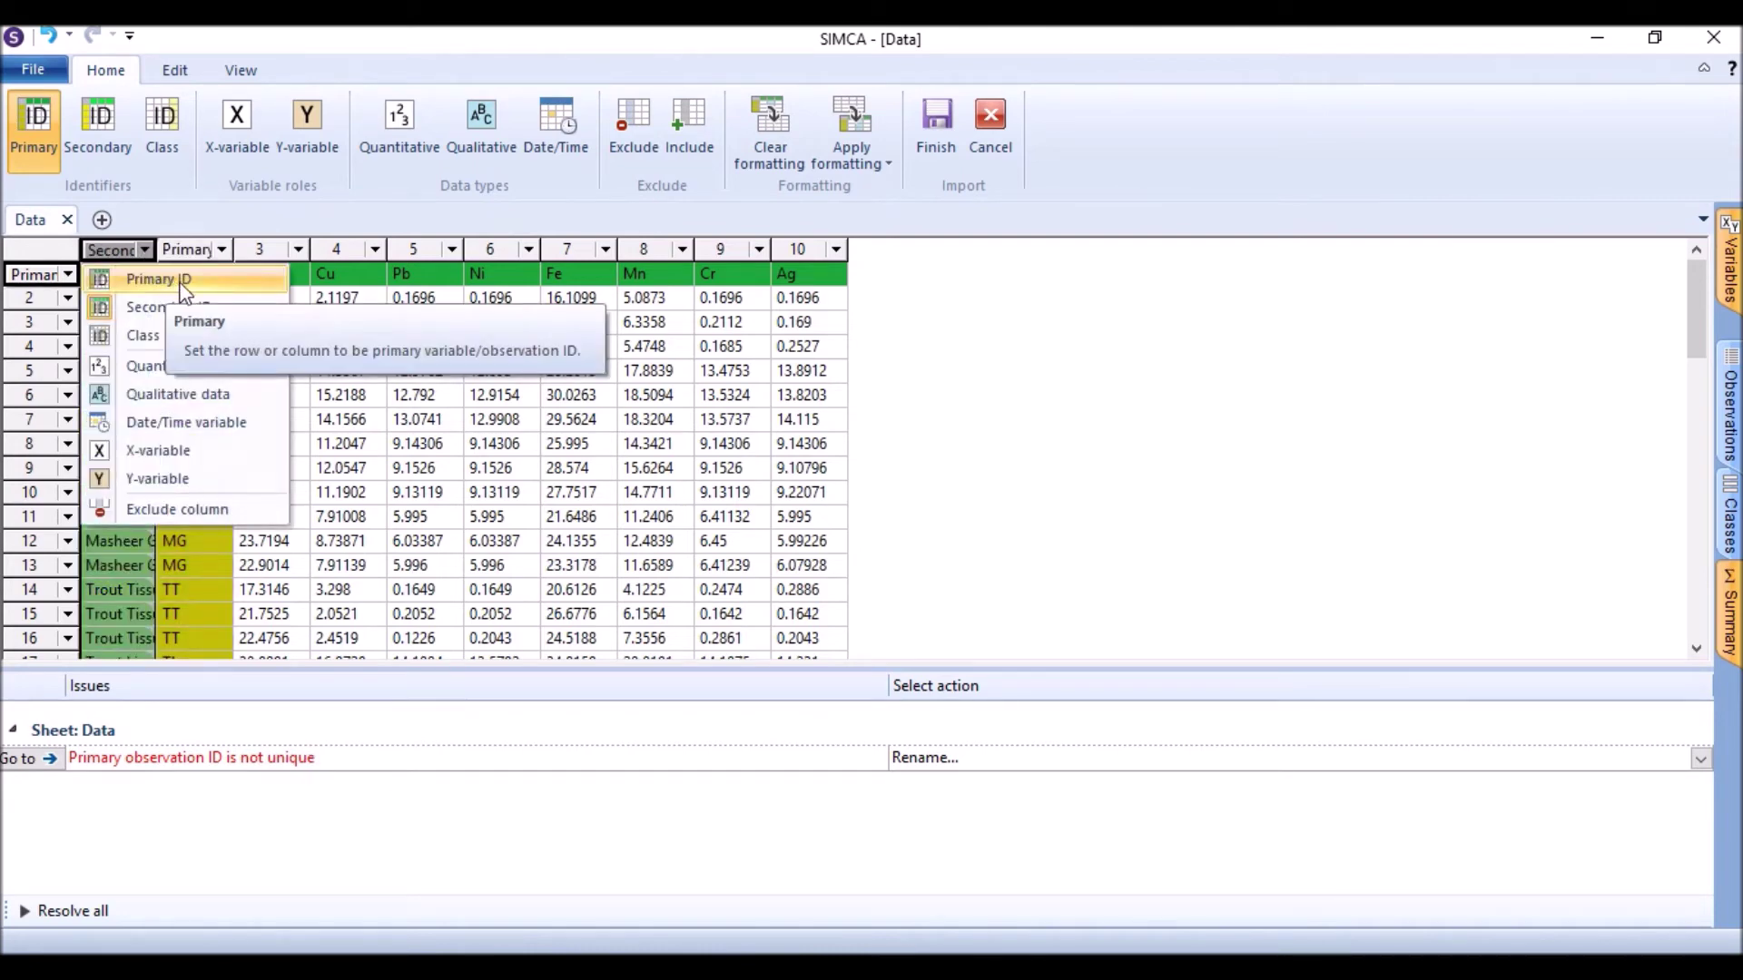
left_click(184, 280)
left_click(222, 248)
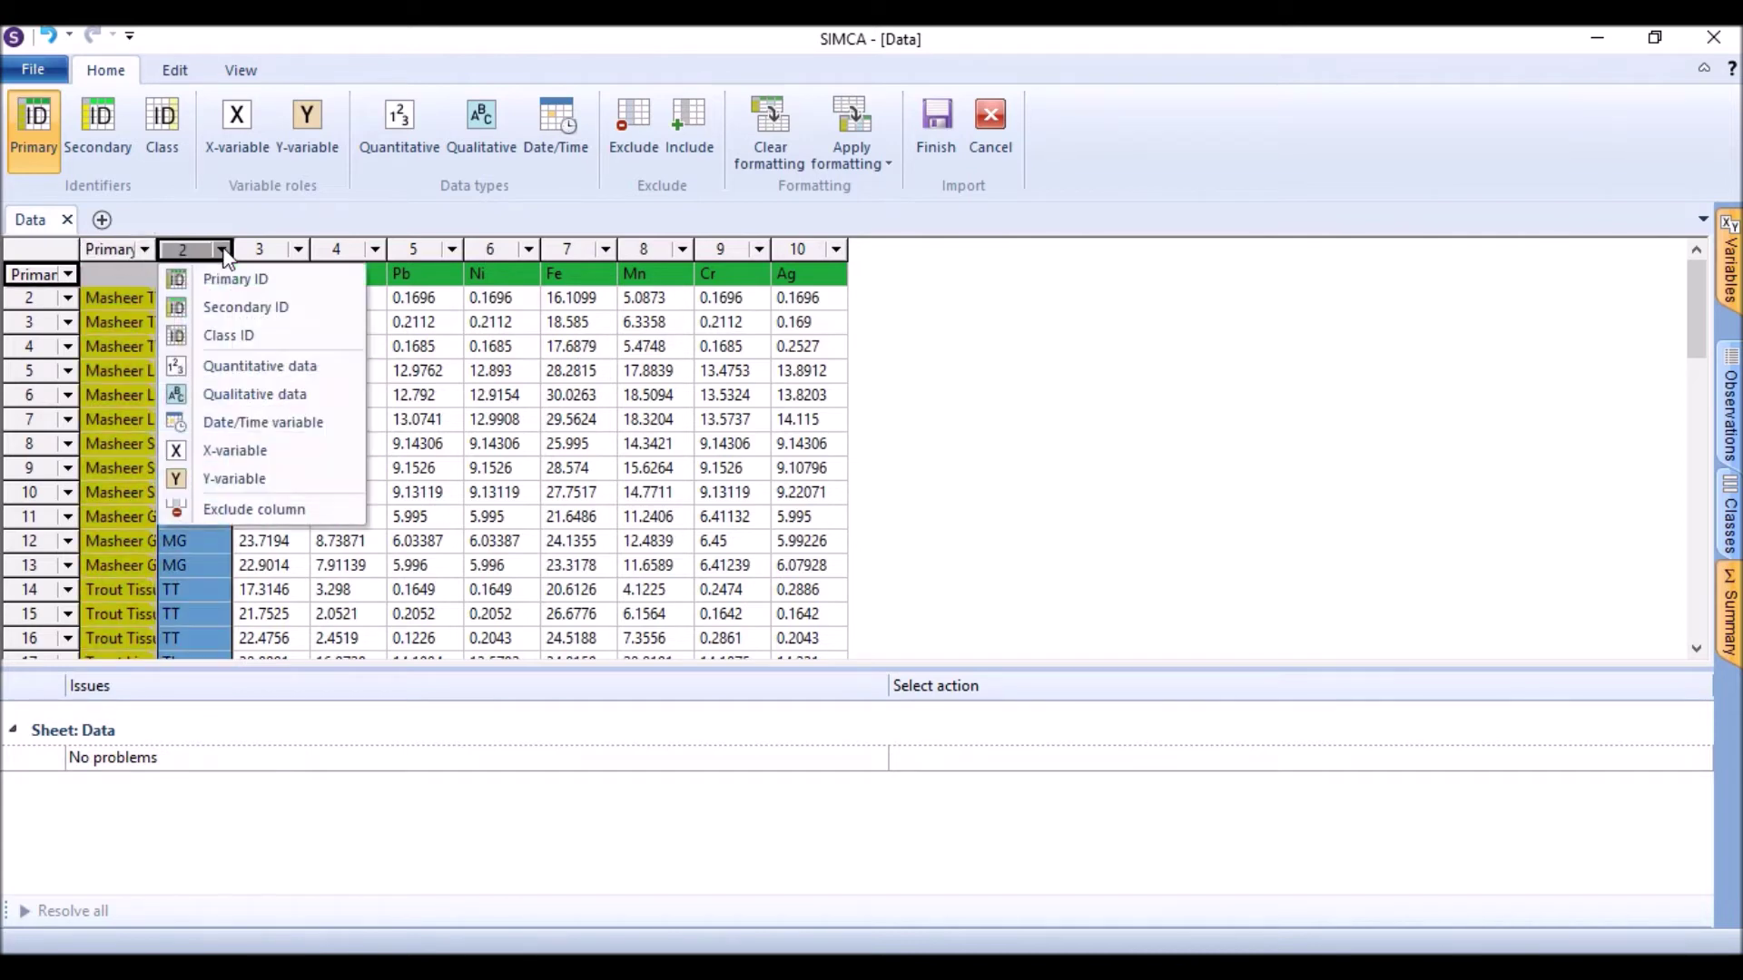
left_click(245, 307)
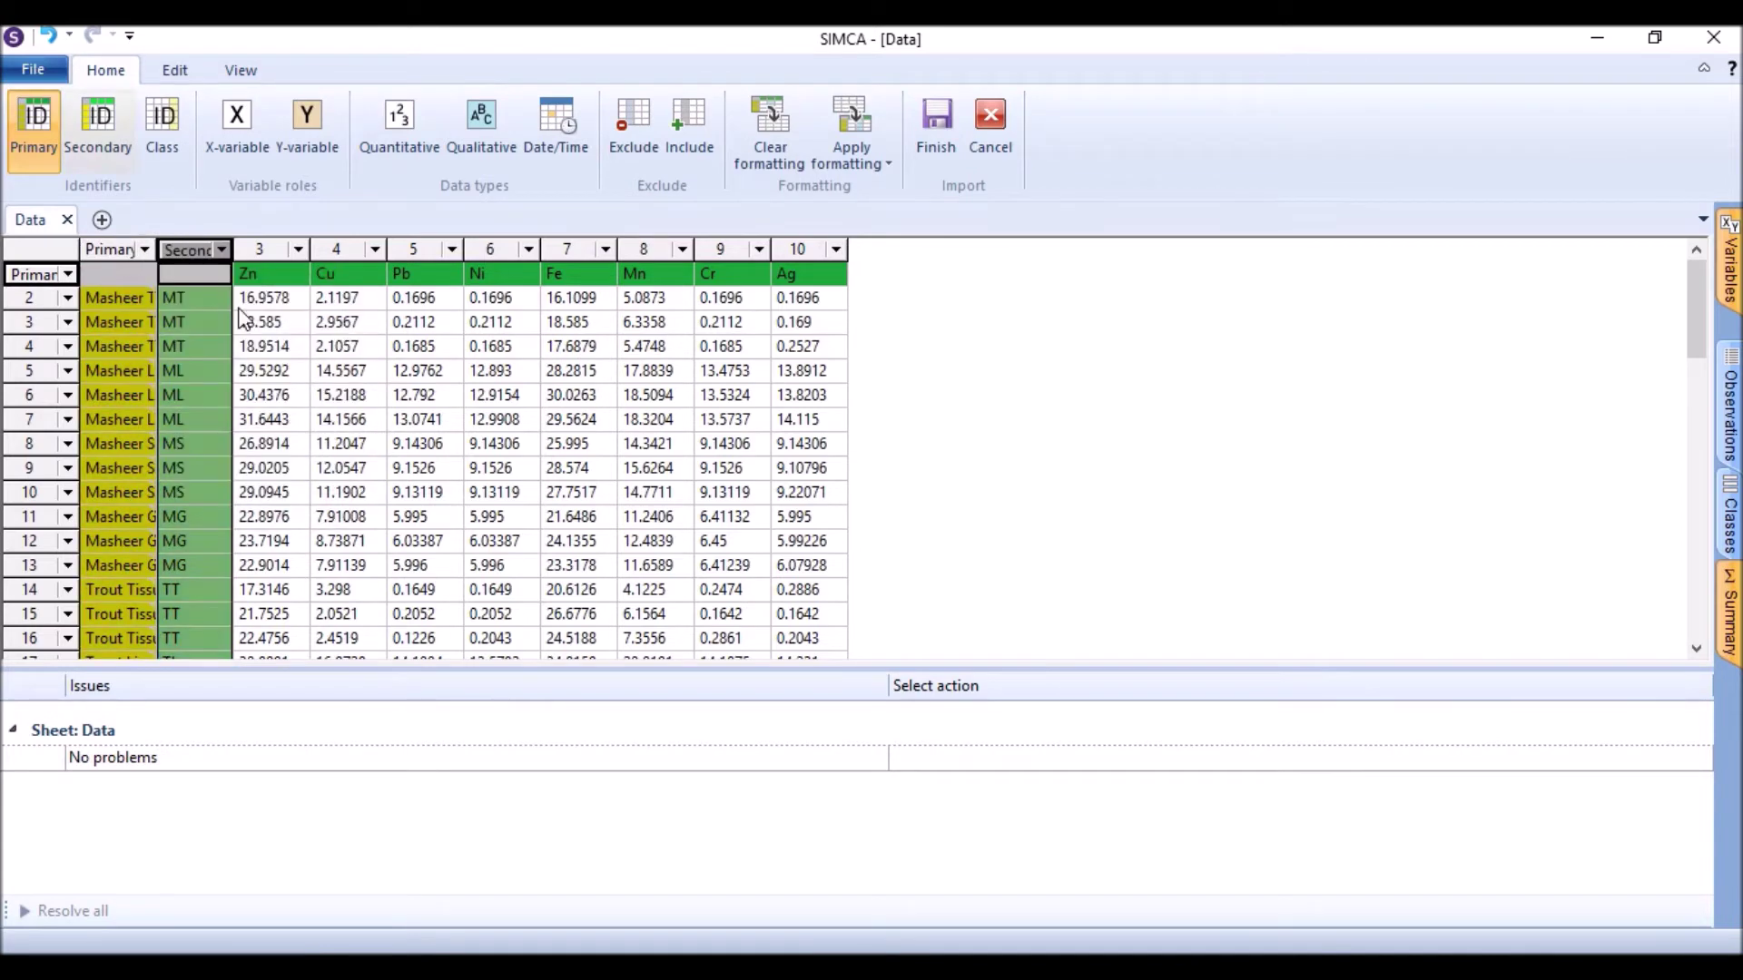
left_click(66, 274)
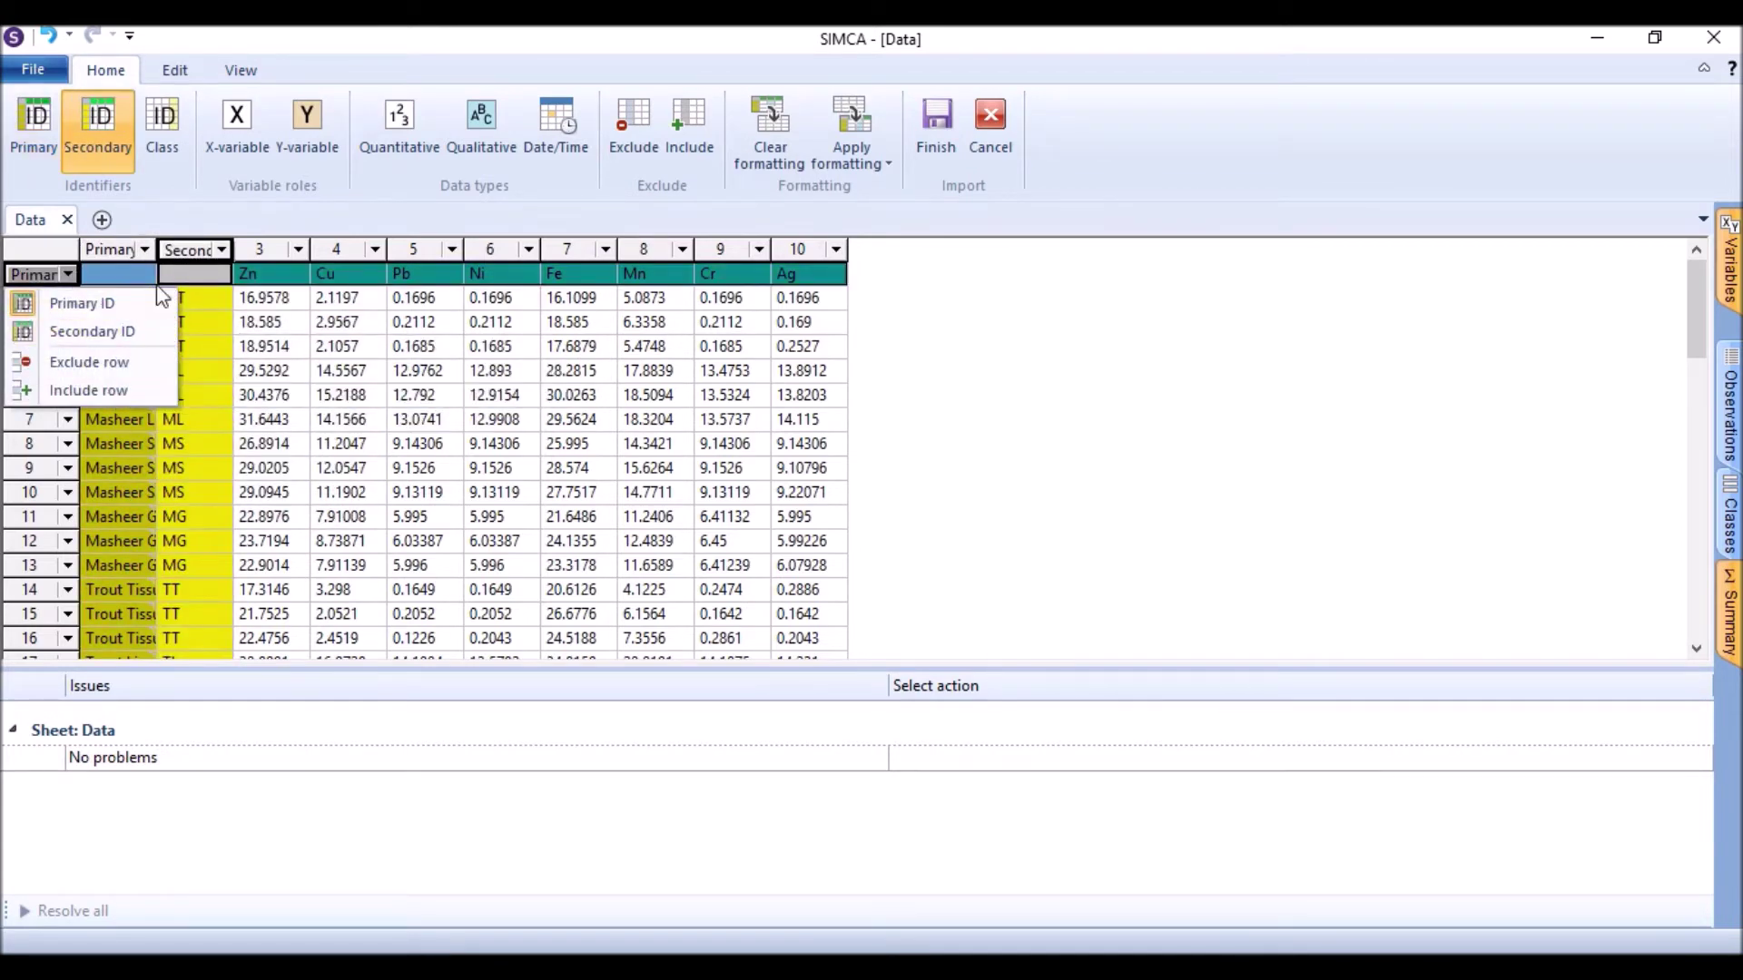
left_click(123, 307)
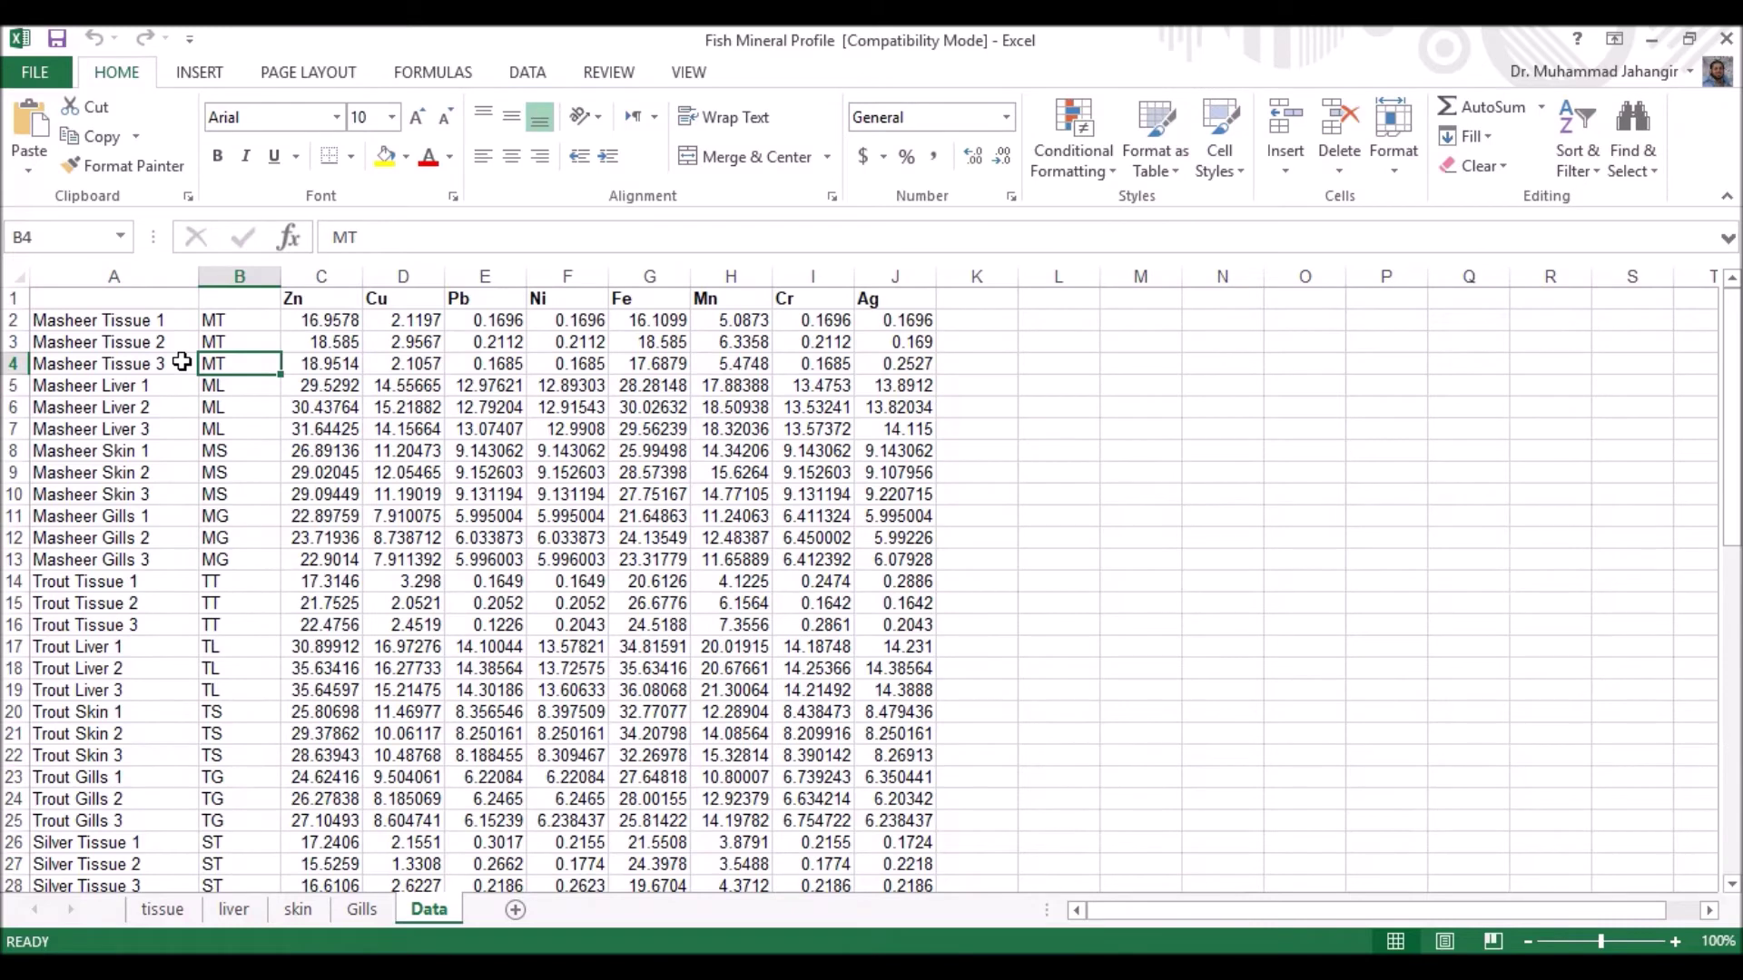
Step: Browse the Masheer sample names in column A, down to the third Masheer Liver sample
left_click(161, 298)
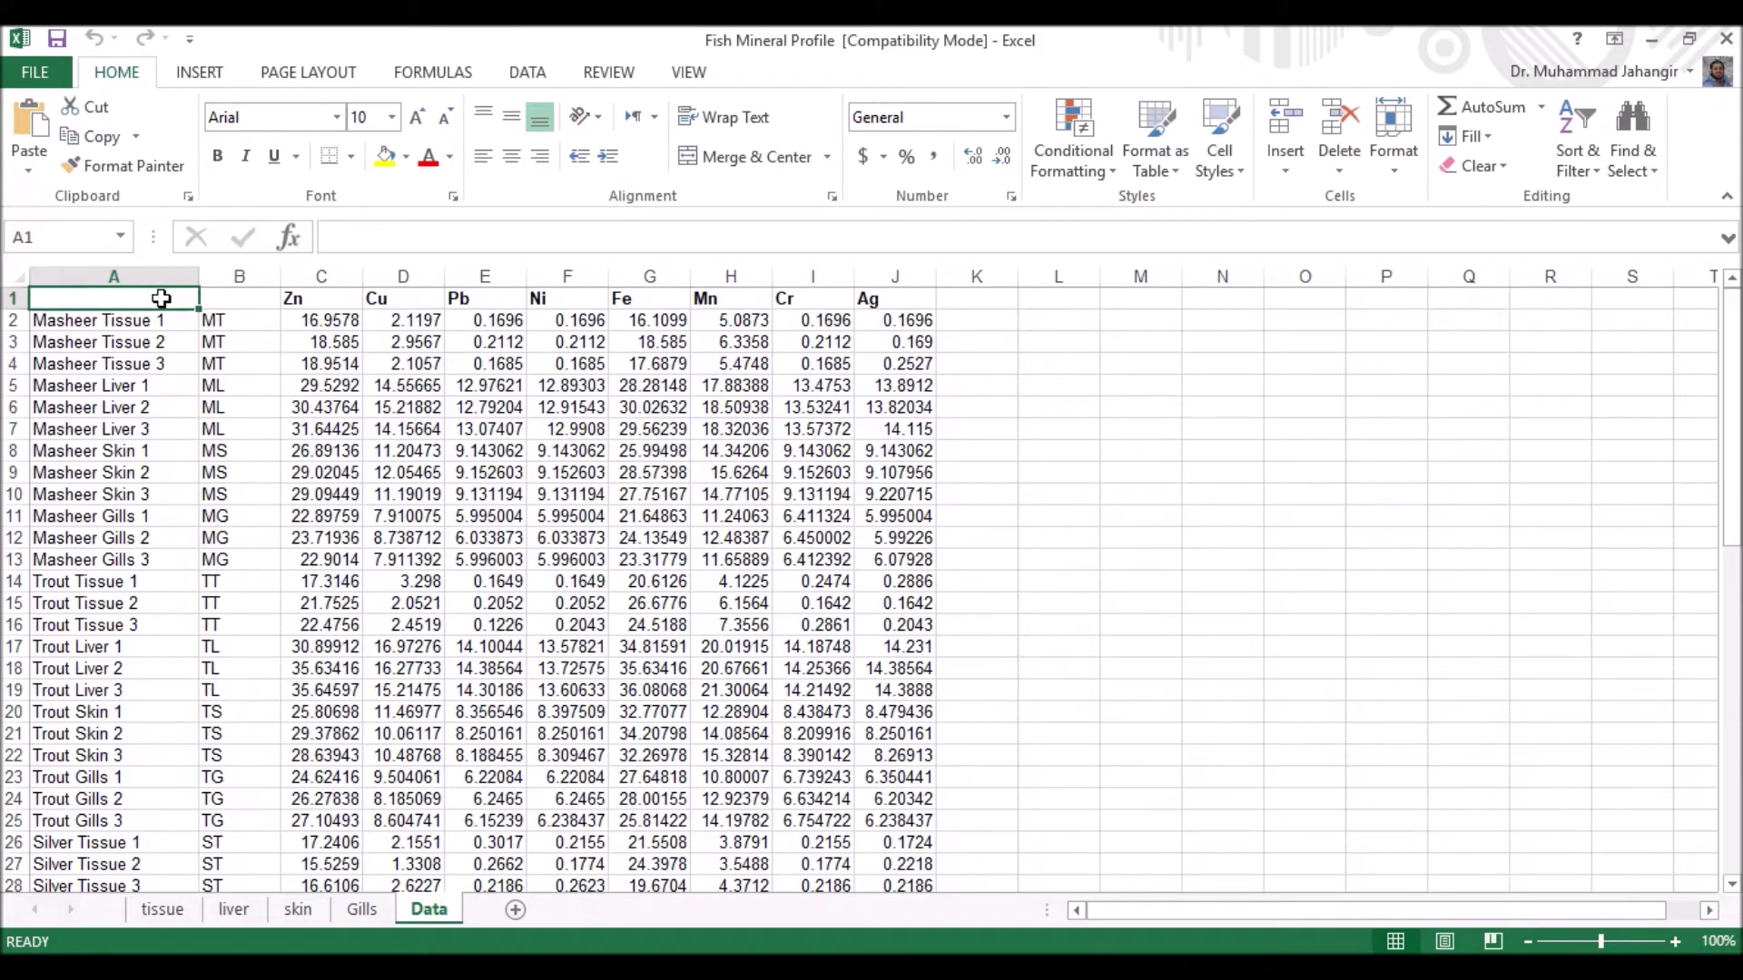
left_click(67, 321)
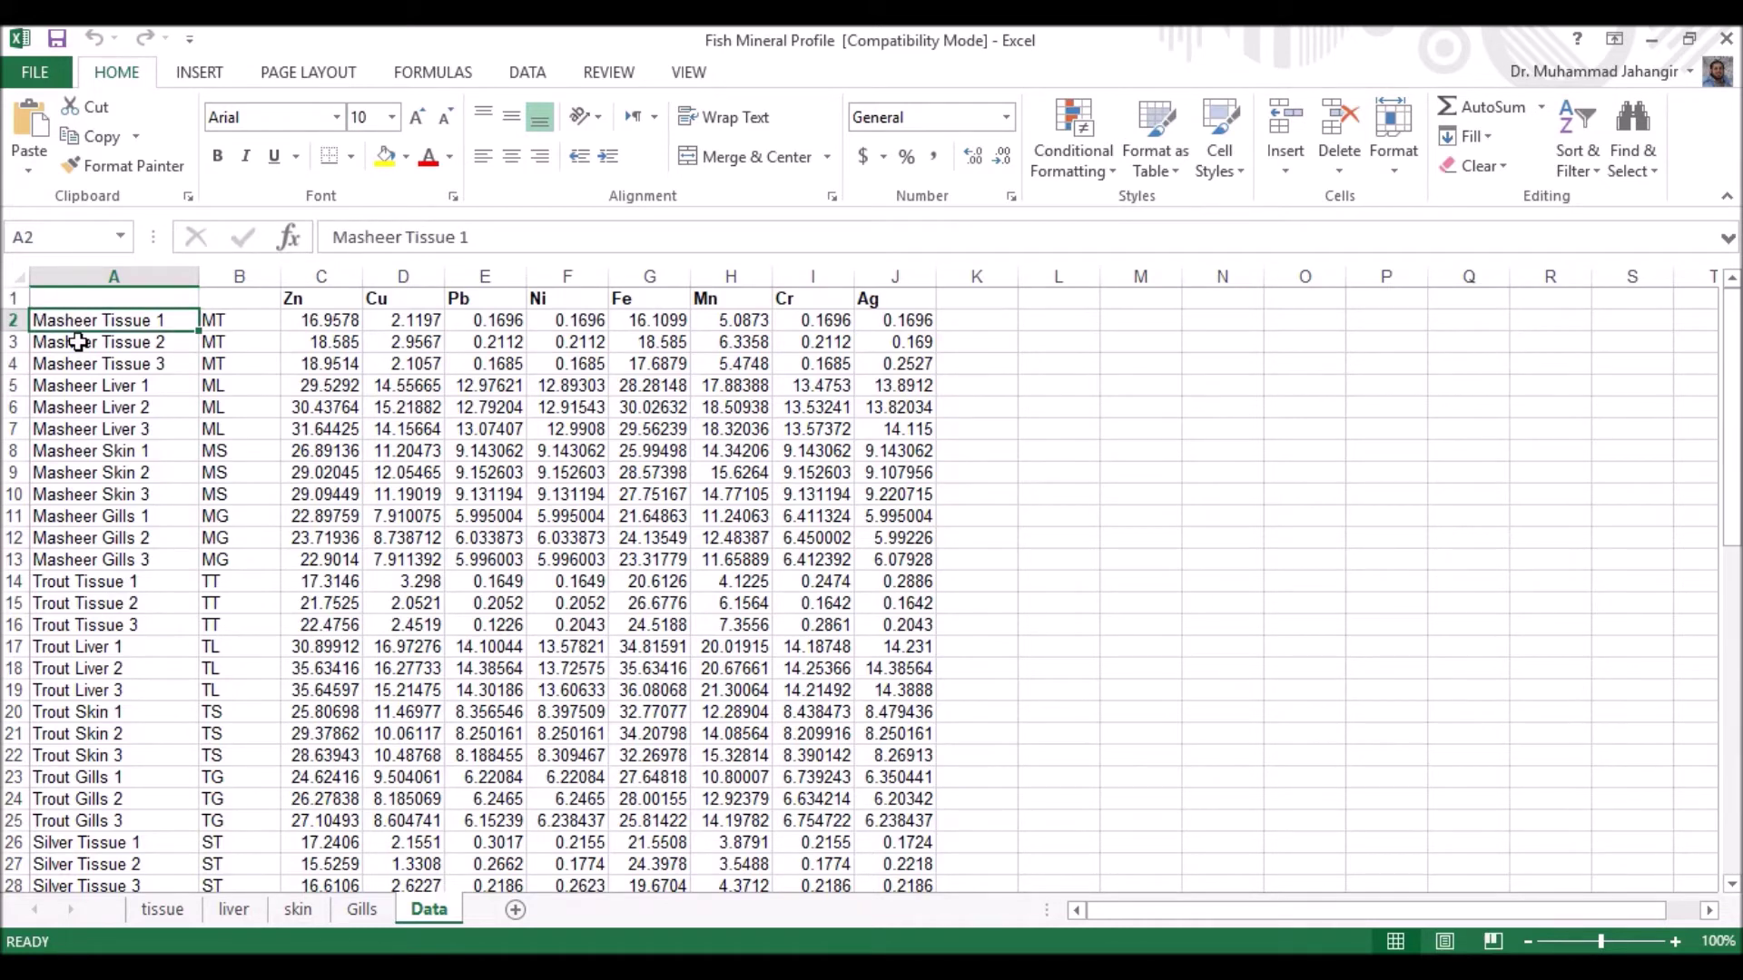
key("Down")
key("Down")
left_click(160, 321)
left_click(179, 341)
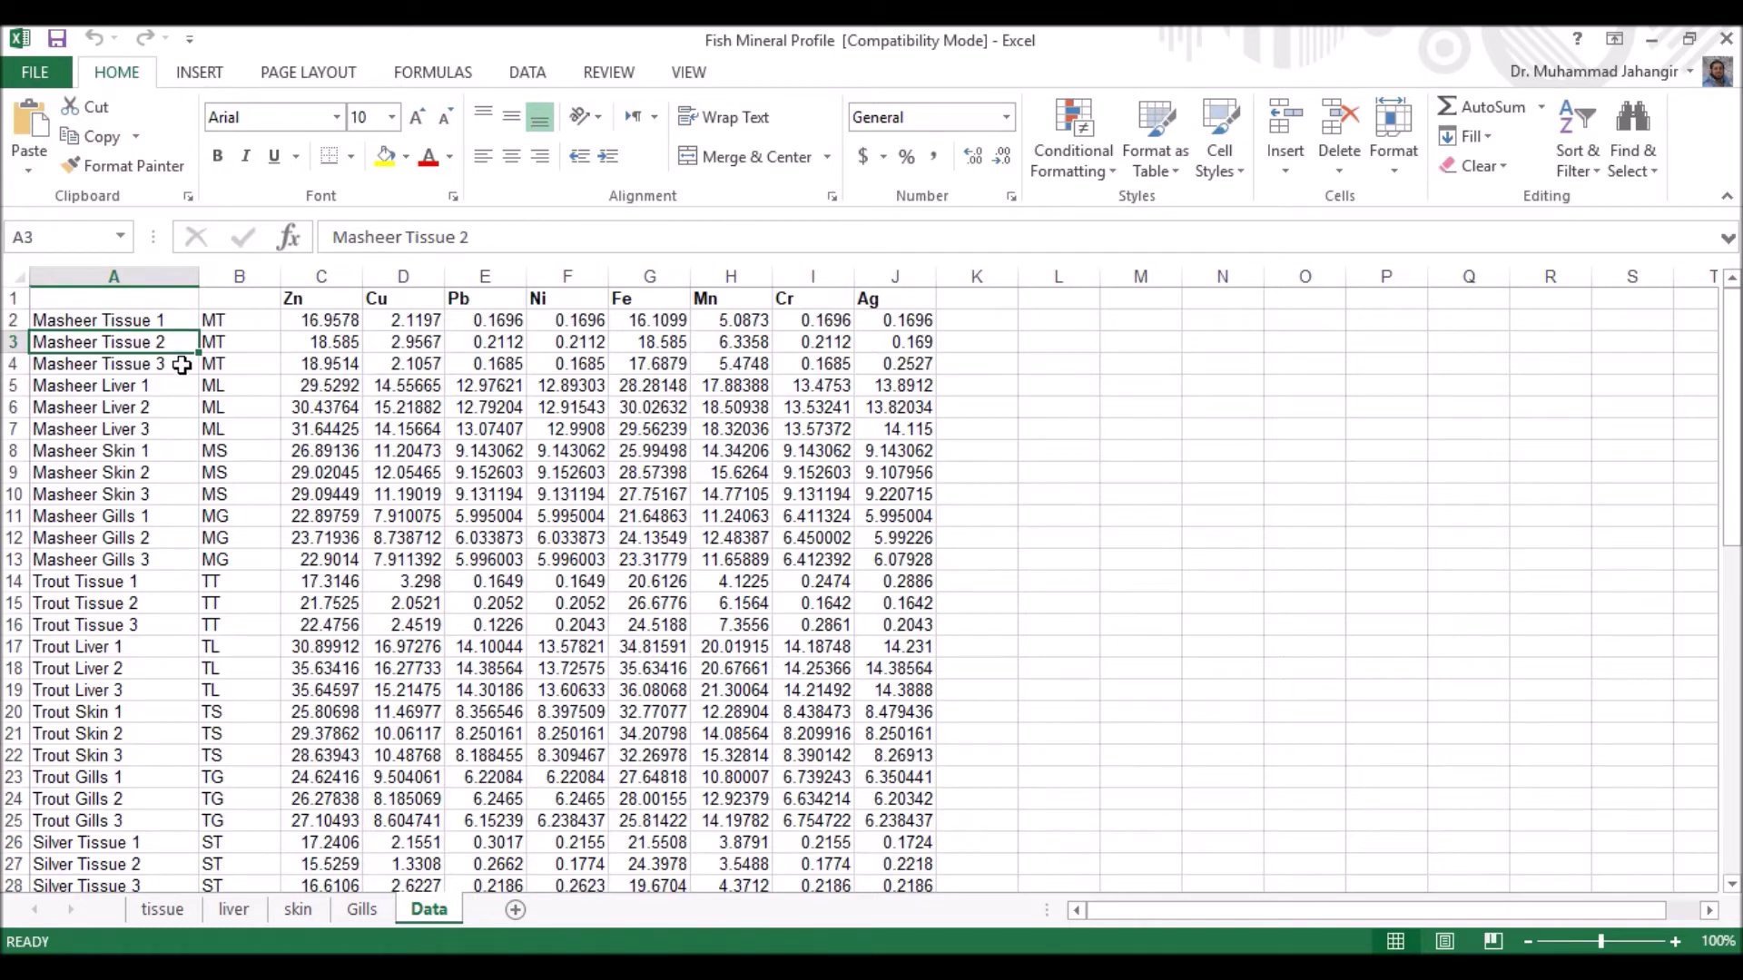
left_click(161, 388)
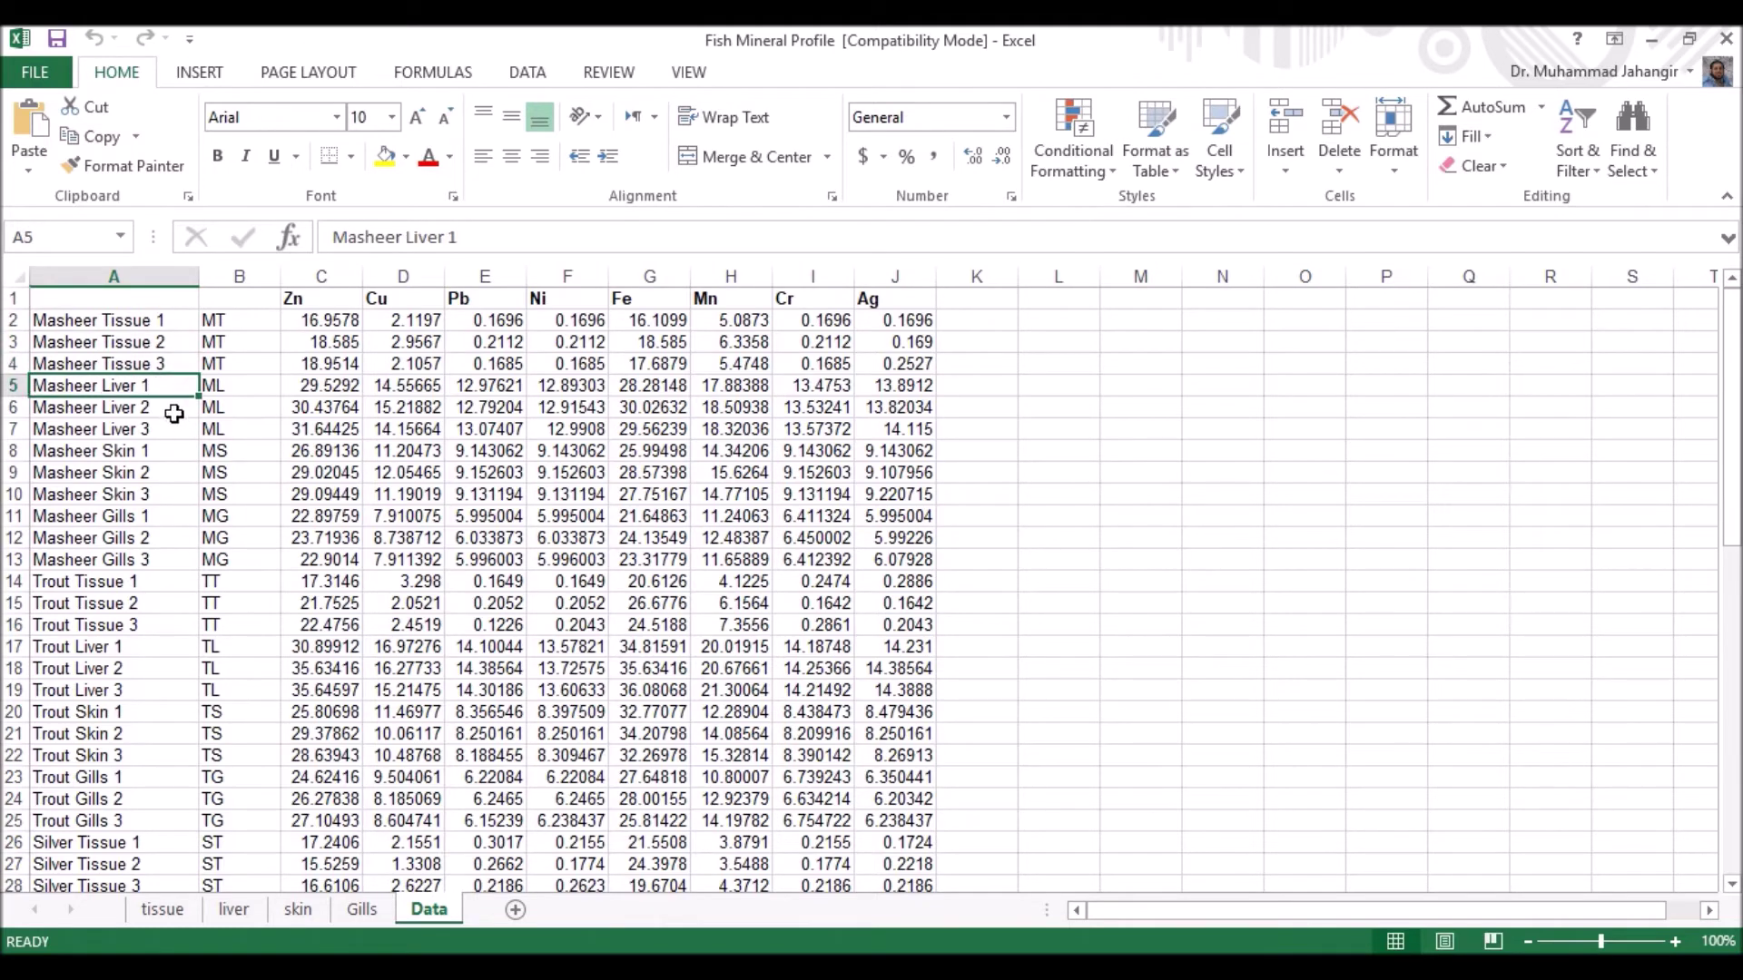
left_click(173, 407)
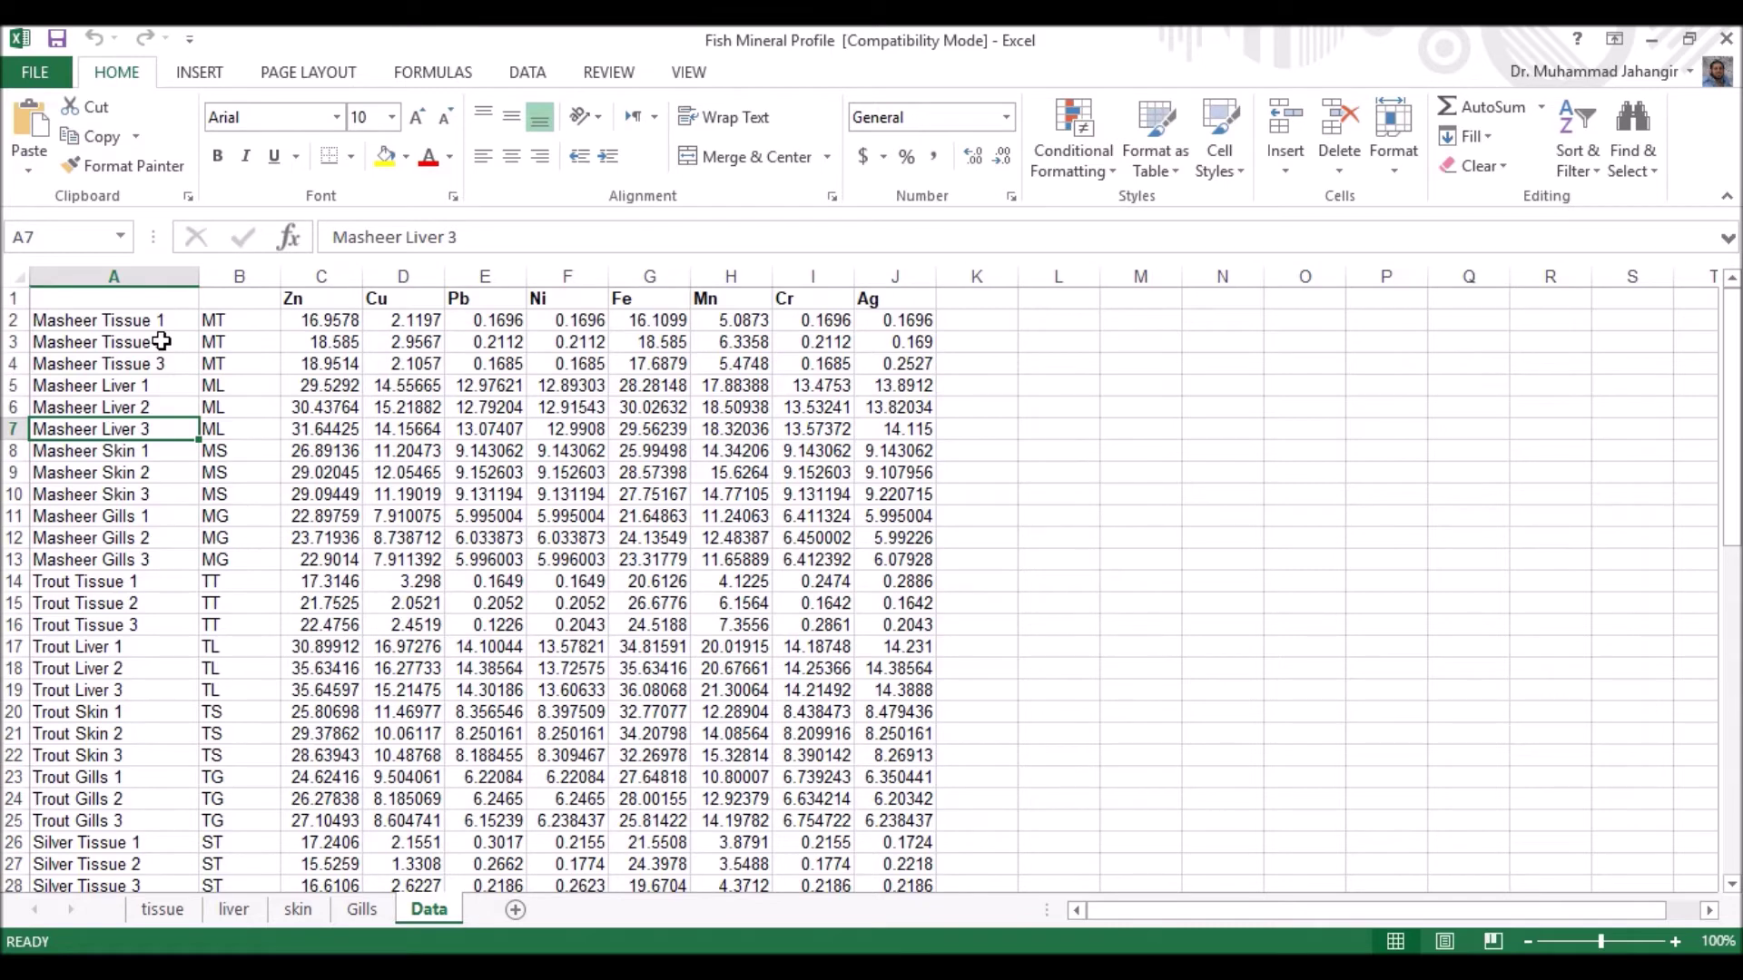
Step: Inspect the three MT group codes in column B
left_click(227, 301)
left_click(247, 323)
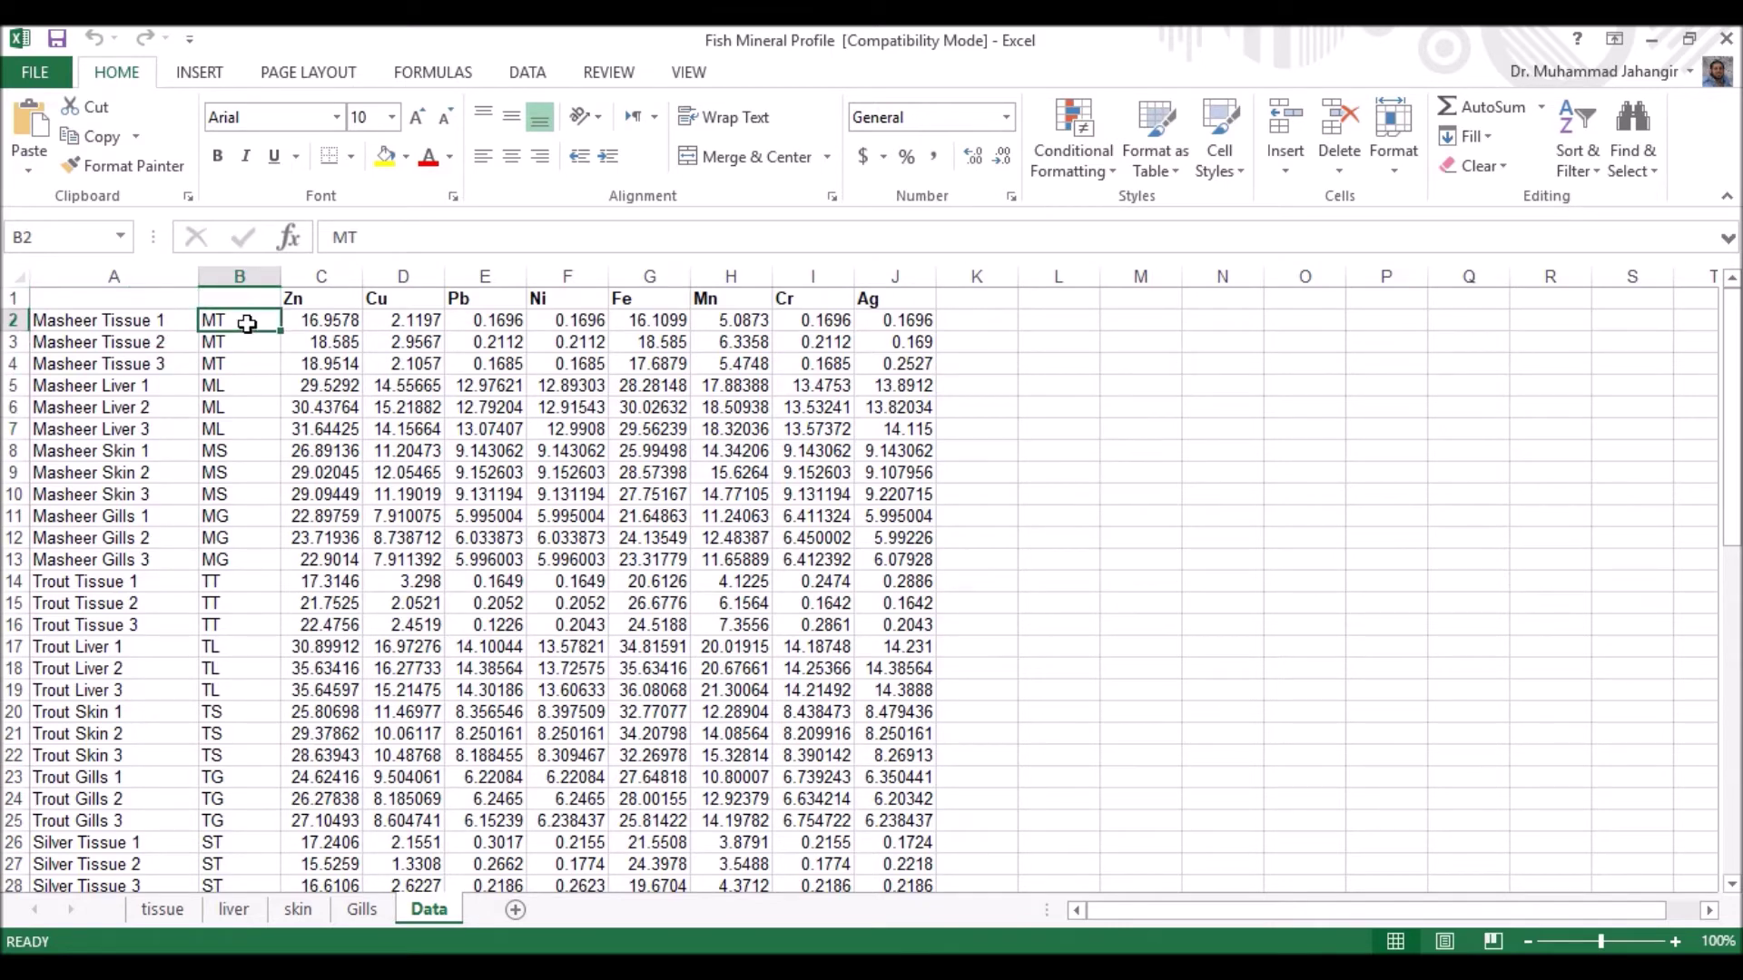
left_click(246, 343)
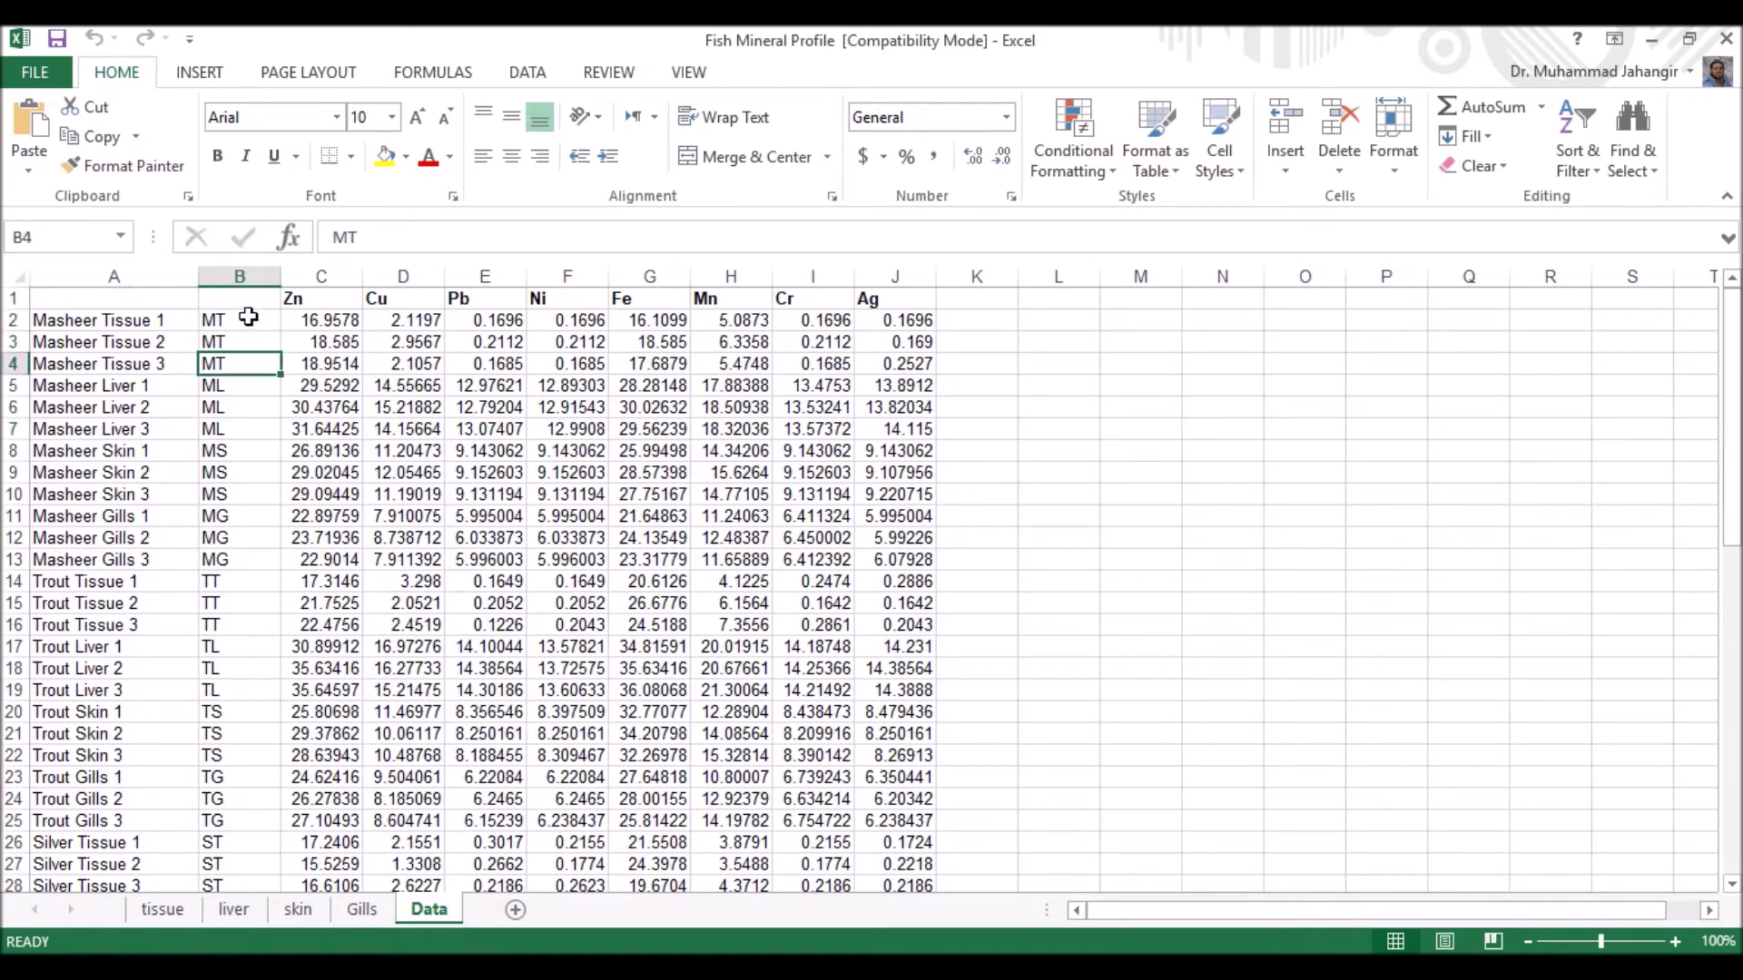
left_click_drag(249, 317, 254, 363)
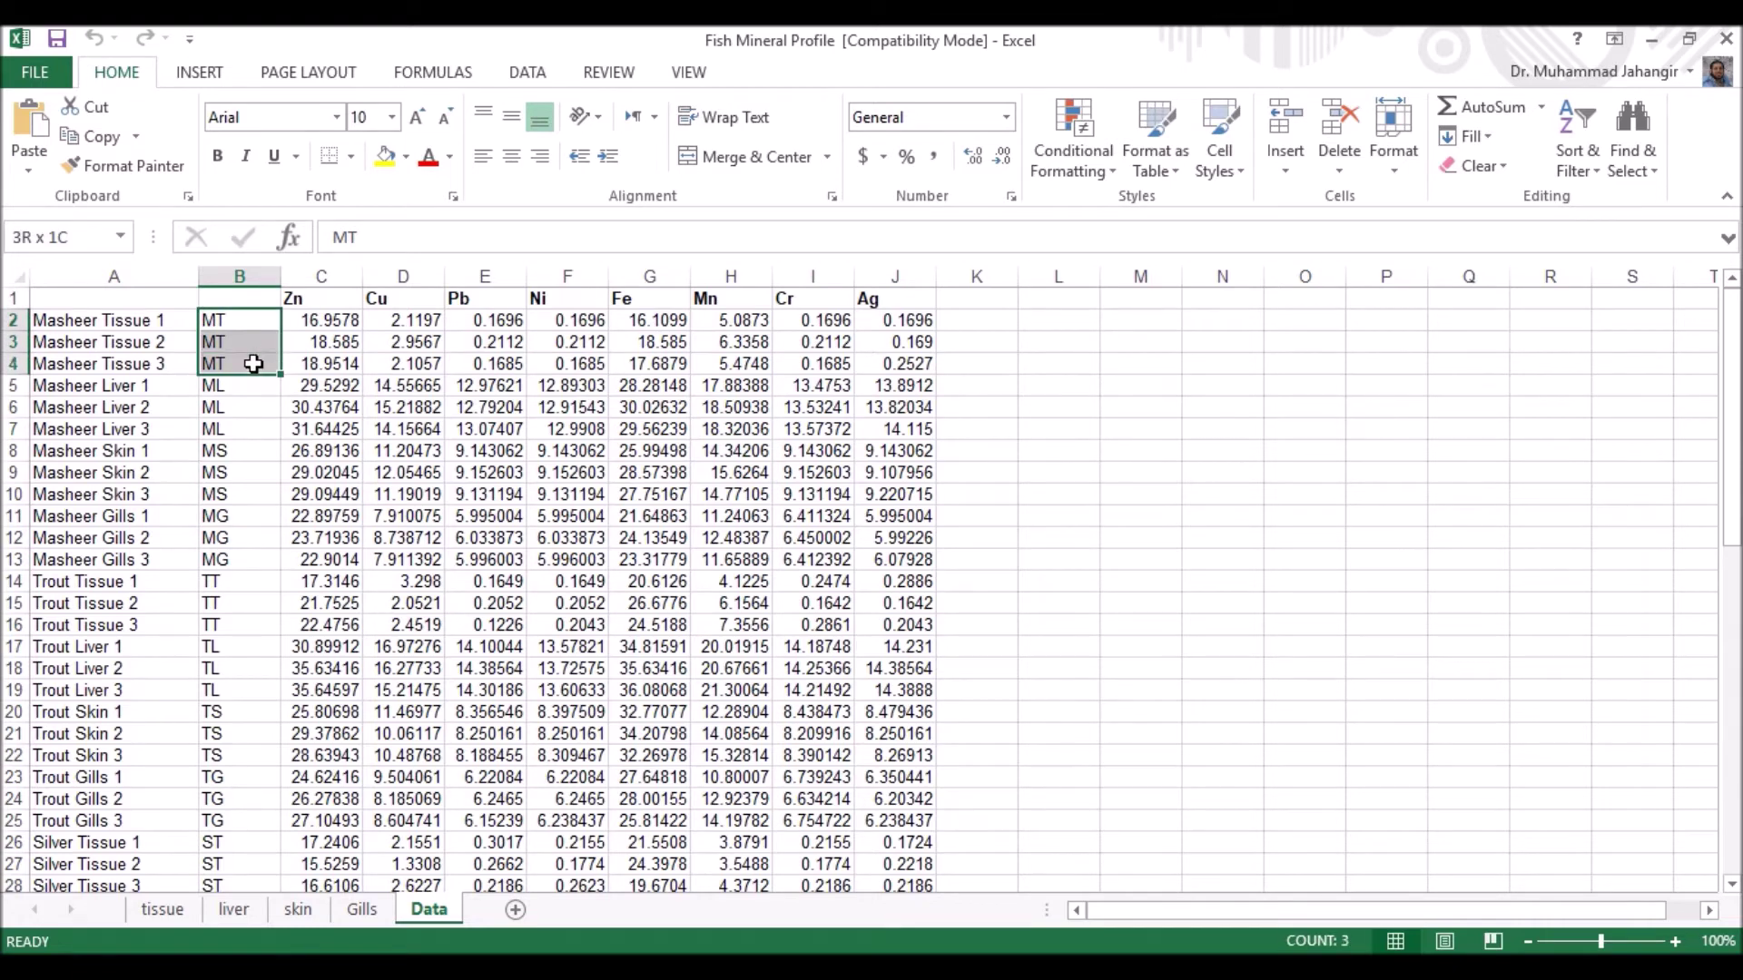
left_click_drag(253, 364, 254, 364)
left_click(246, 300)
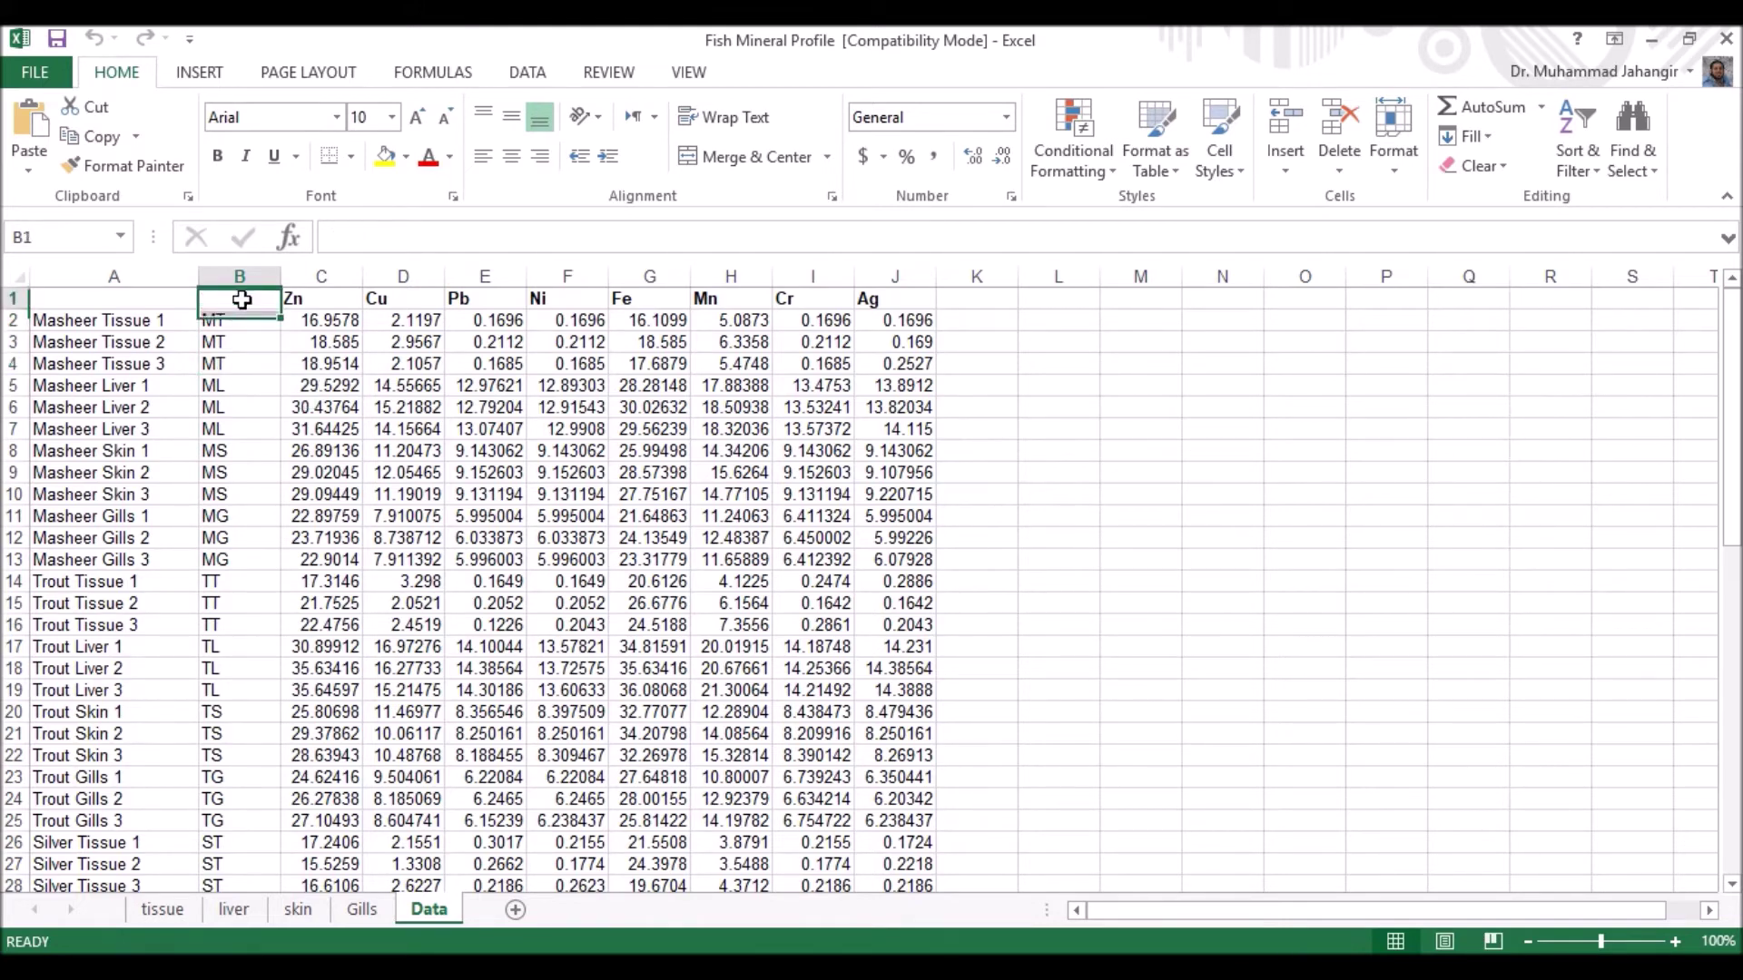
Step: Review the element headings from Ag back to Cu, then close the workbook without saving
left_click(19, 296)
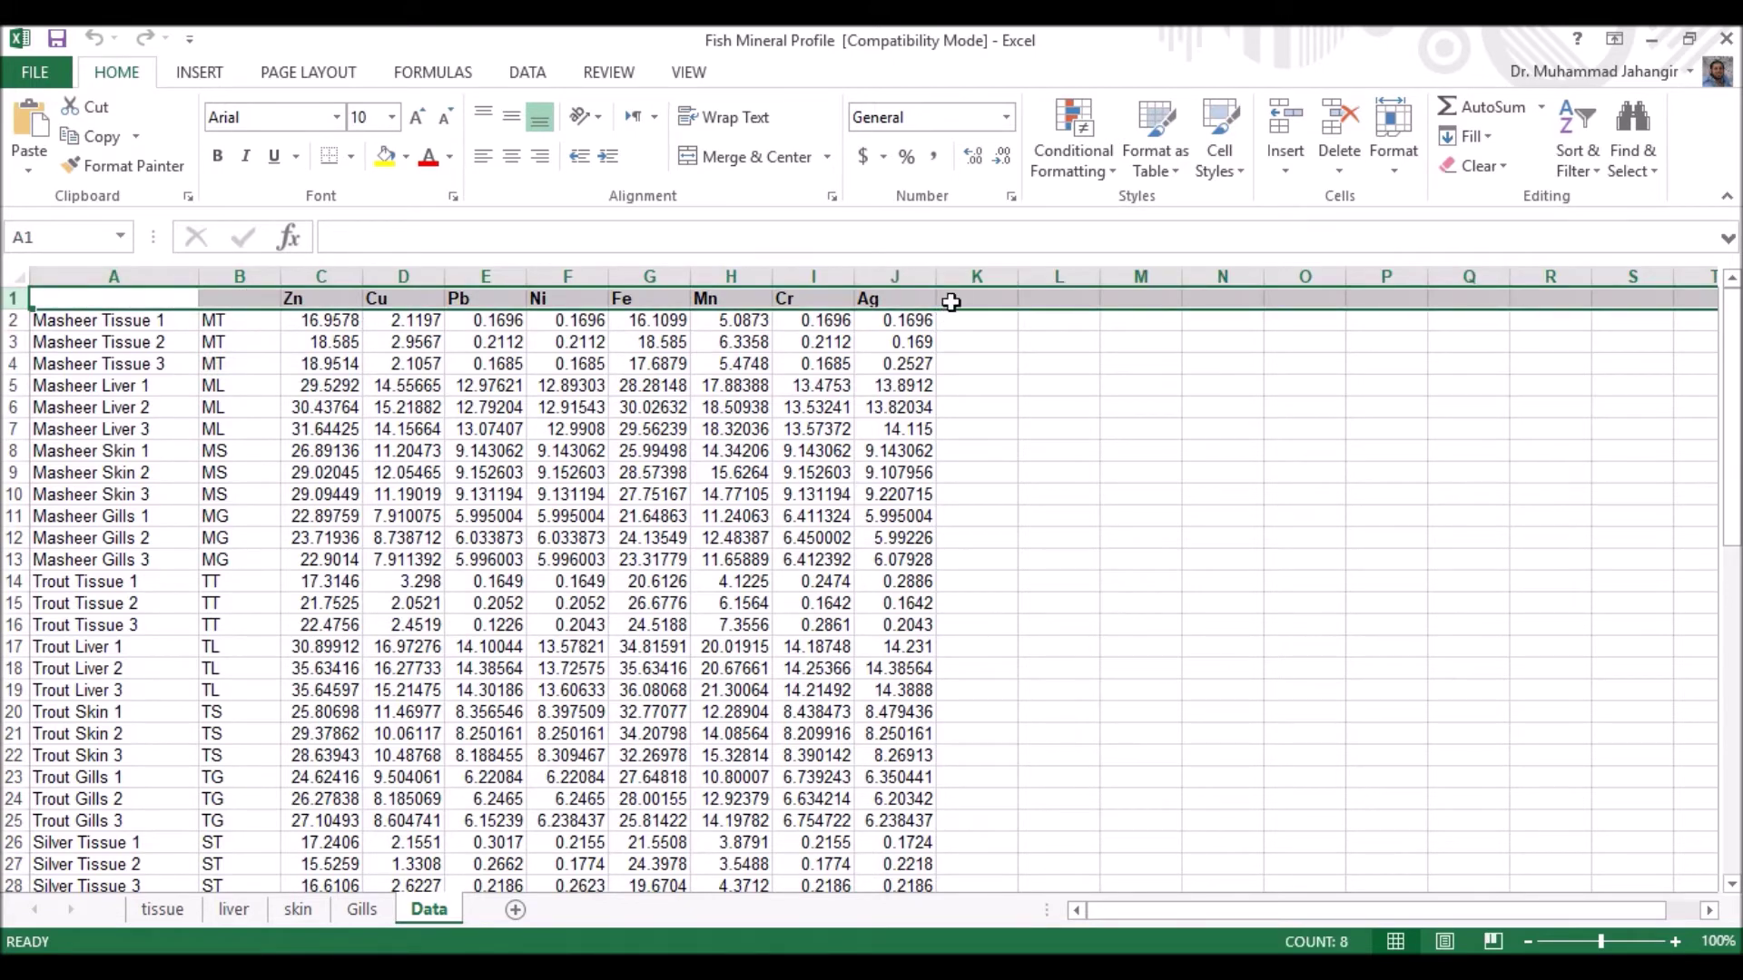
left_click(909, 299)
key("Left")
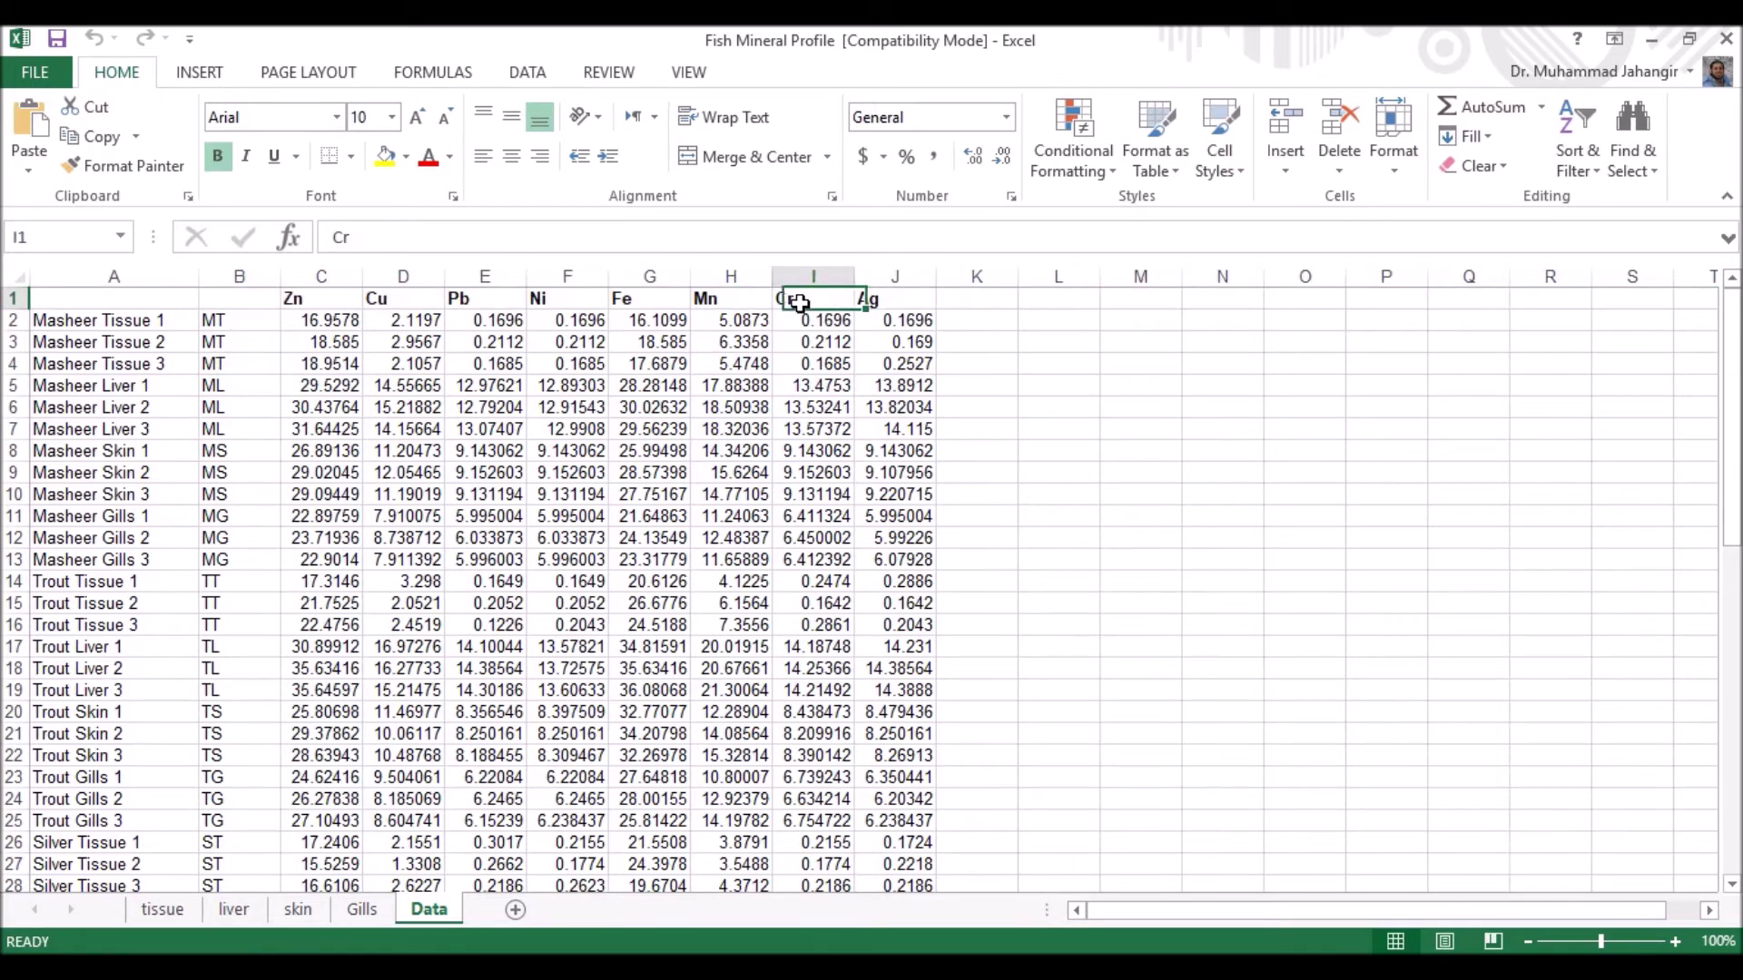
key("Left")
key("Left")
key("Left")
key("Left")
key("Left")
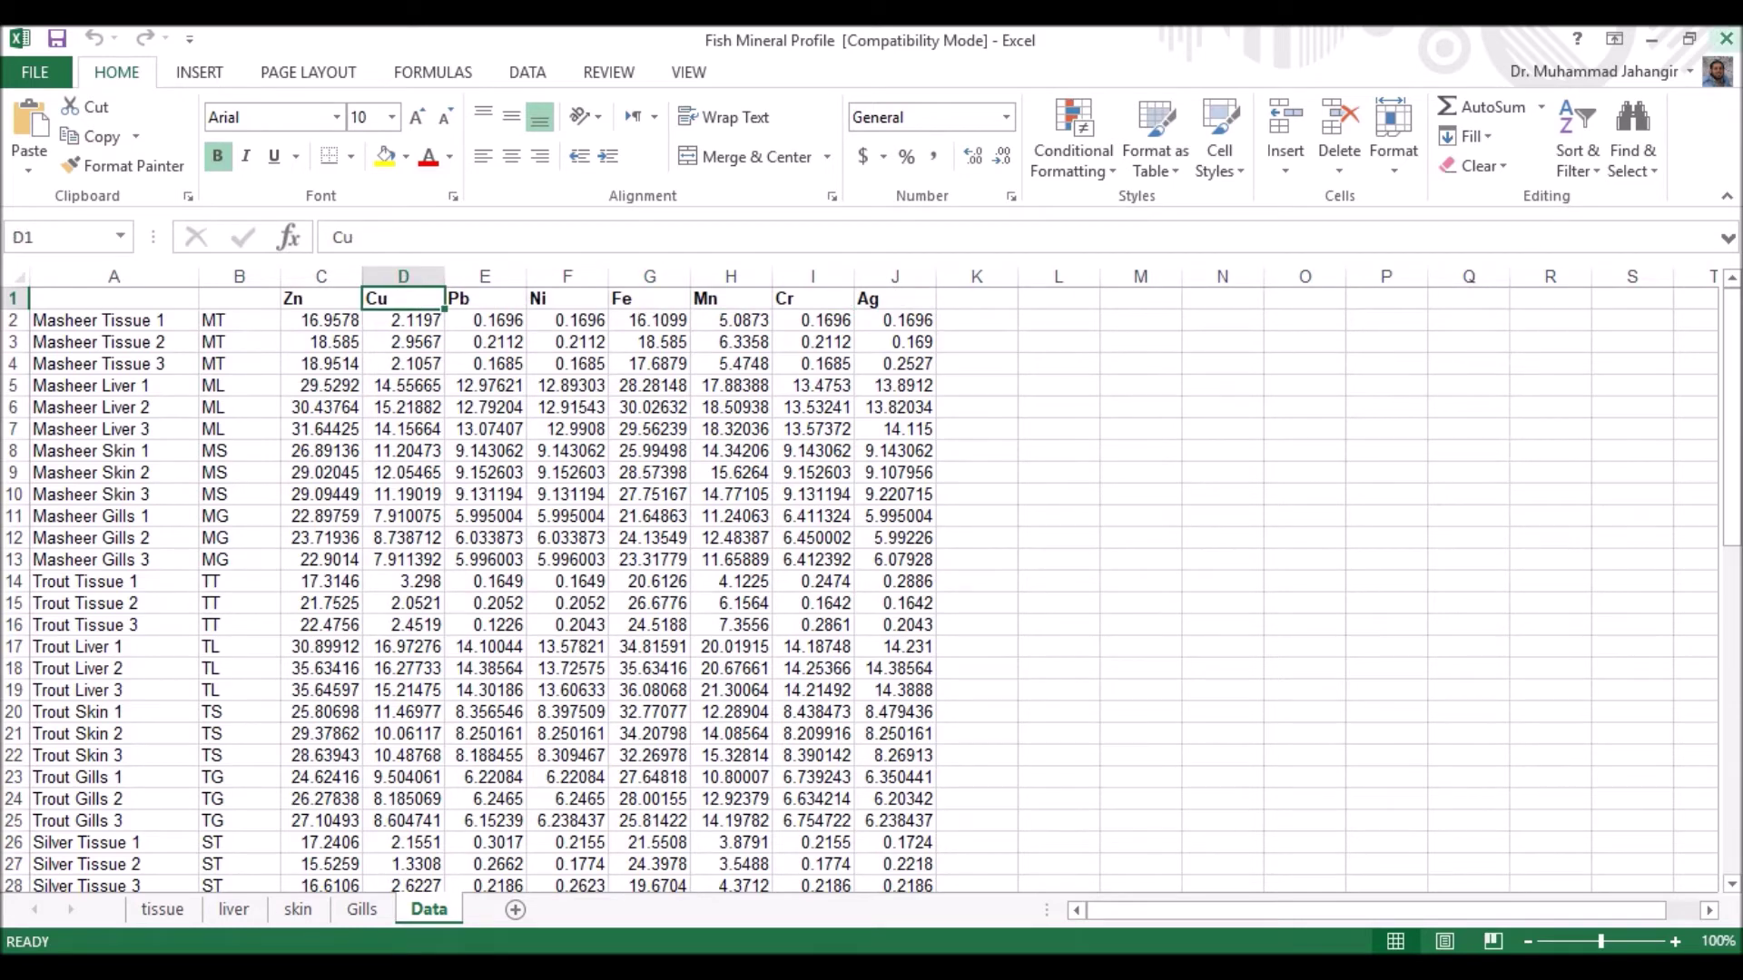
left_click(1728, 38)
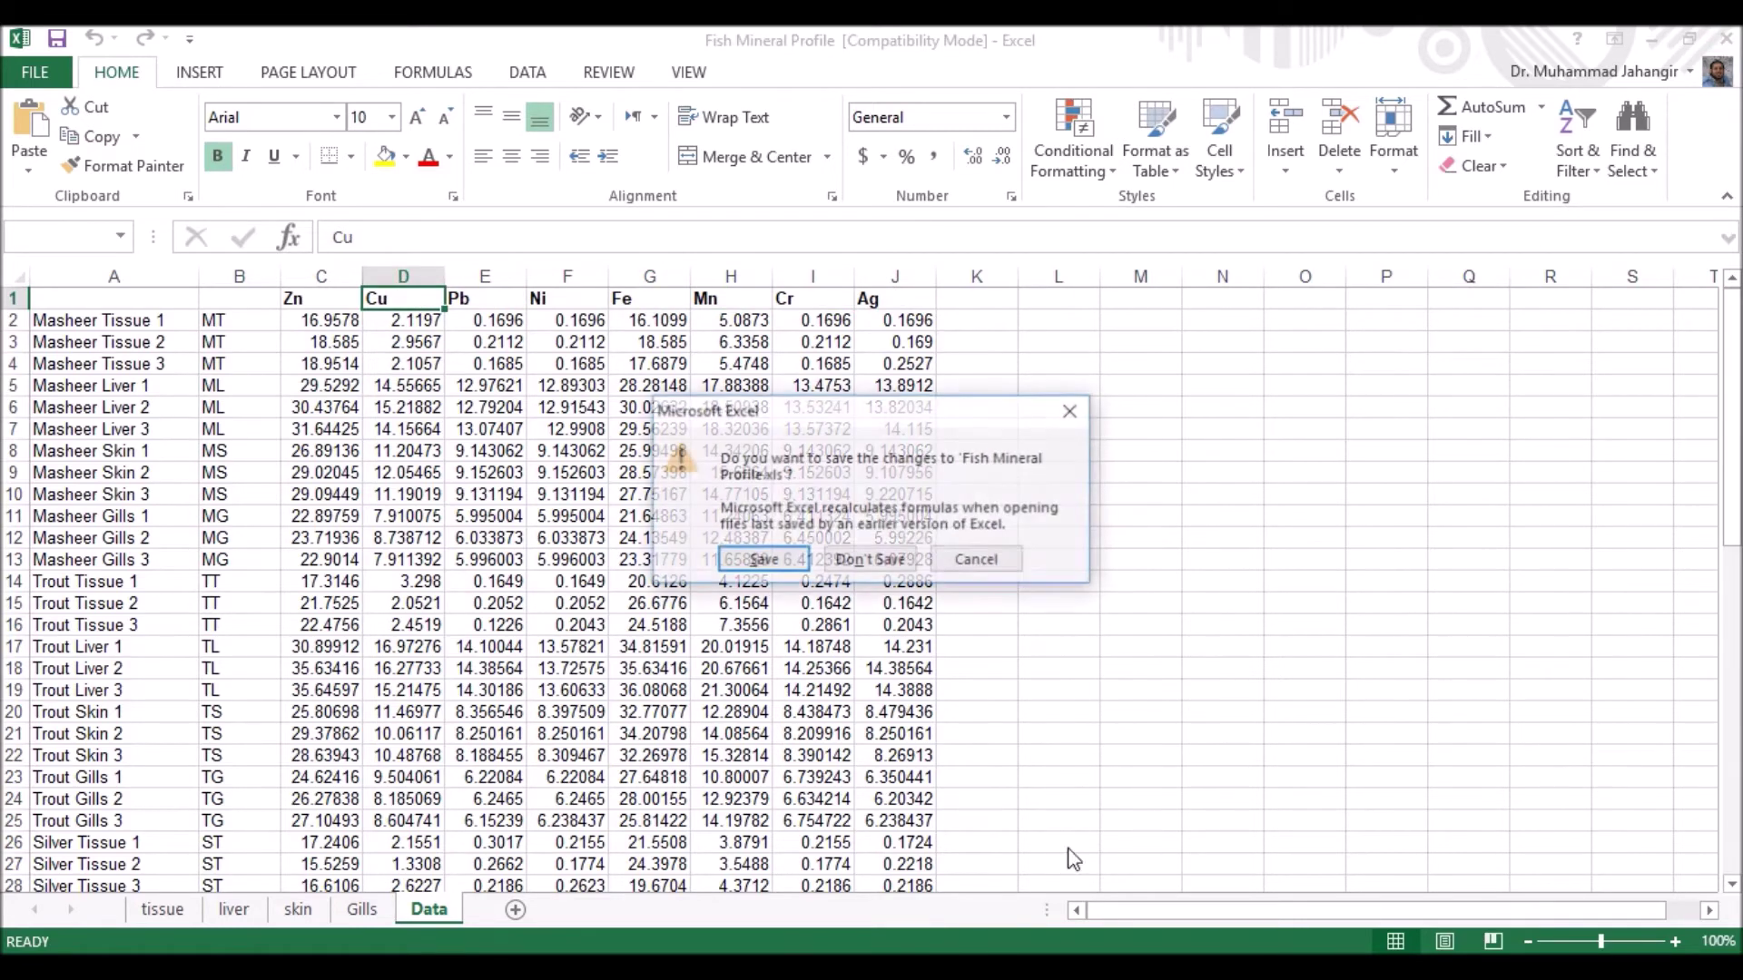
left_click(904, 559)
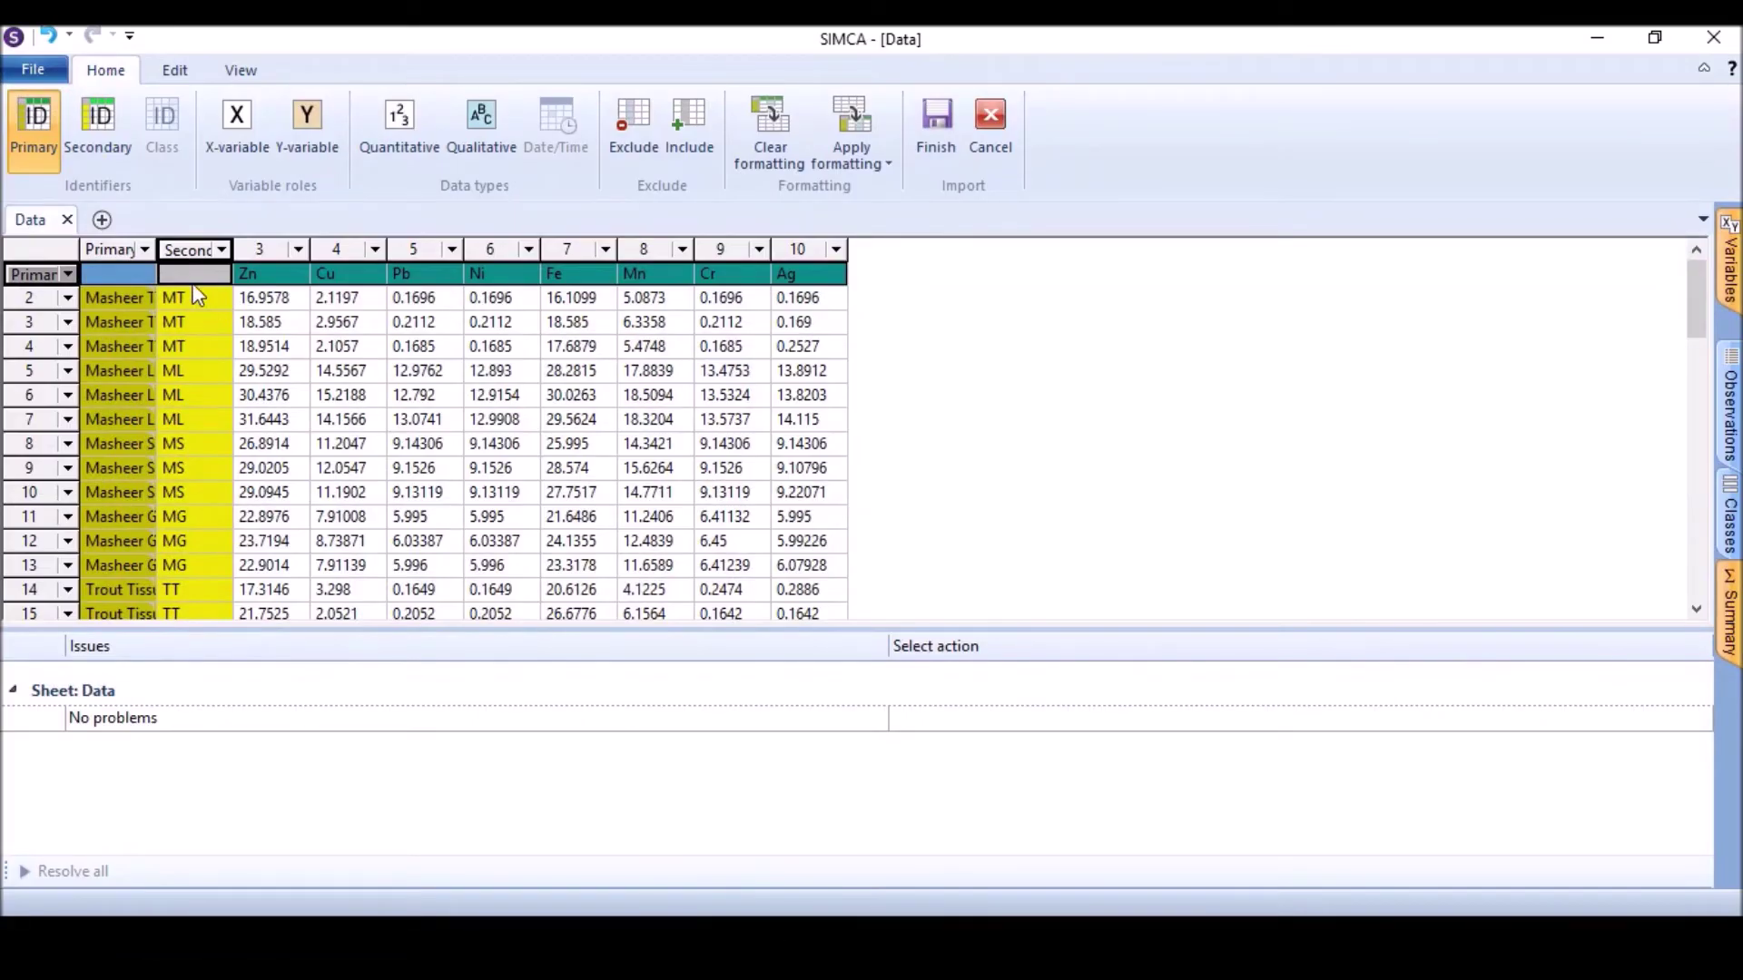
Step: Check the sample-name, group-code and header-row role settings, then finish the import
left_click(147, 249)
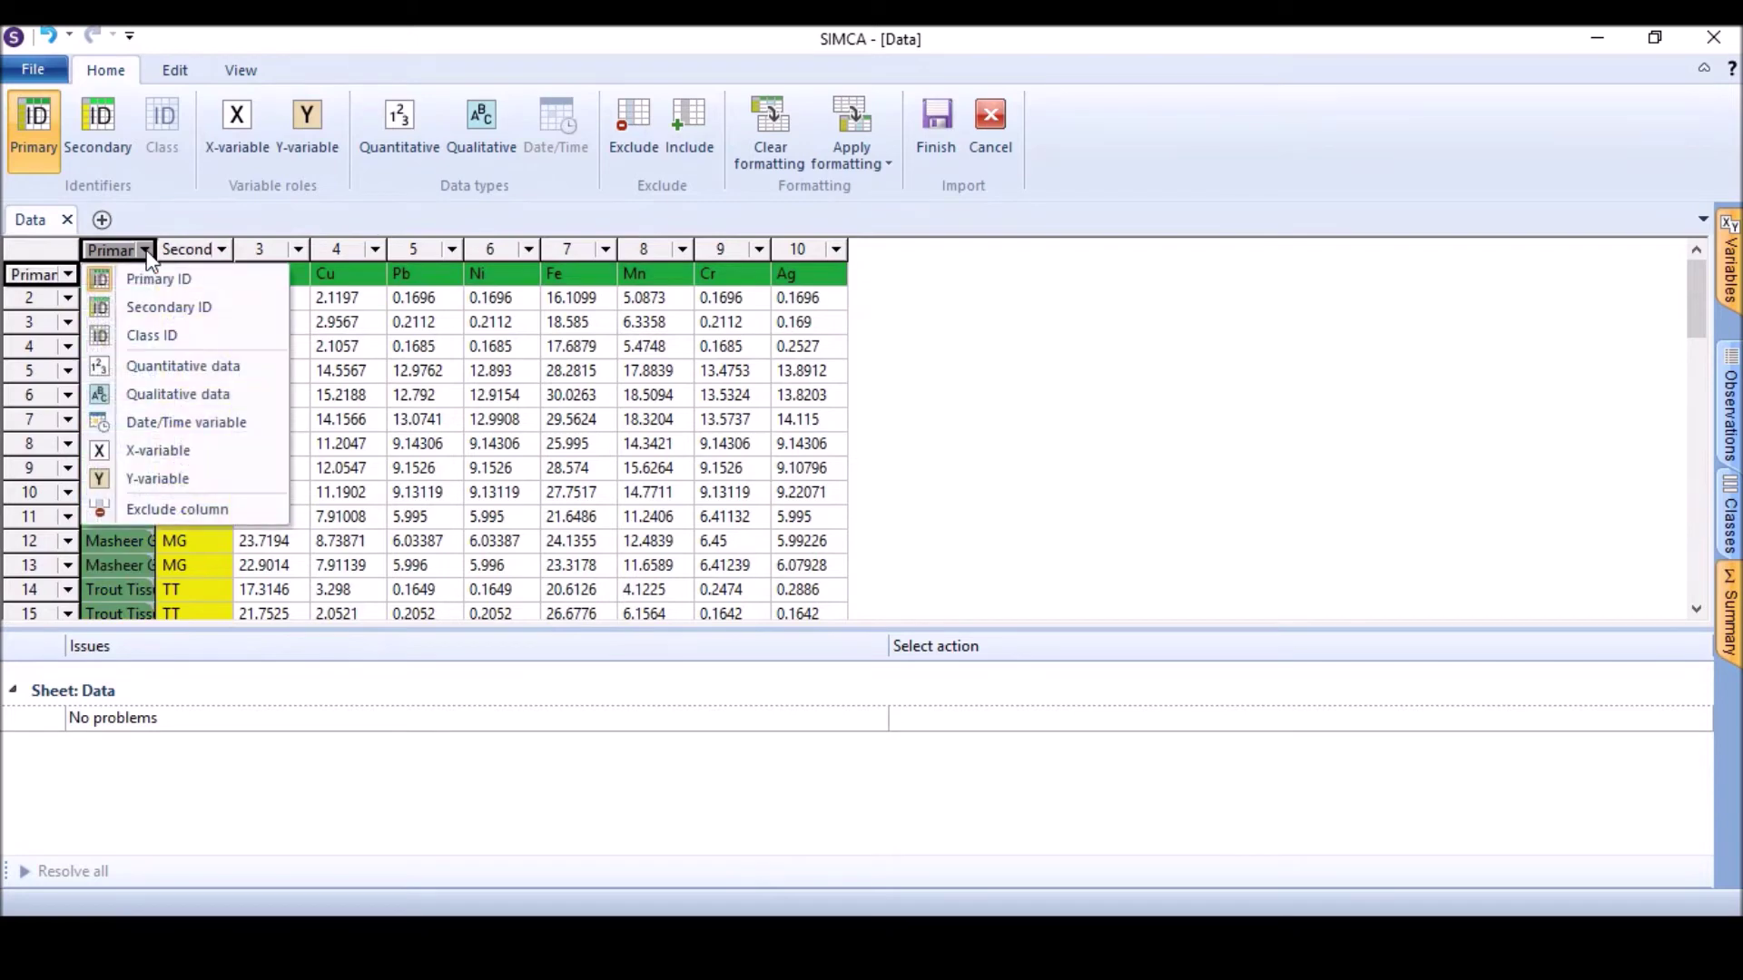
left_click(220, 249)
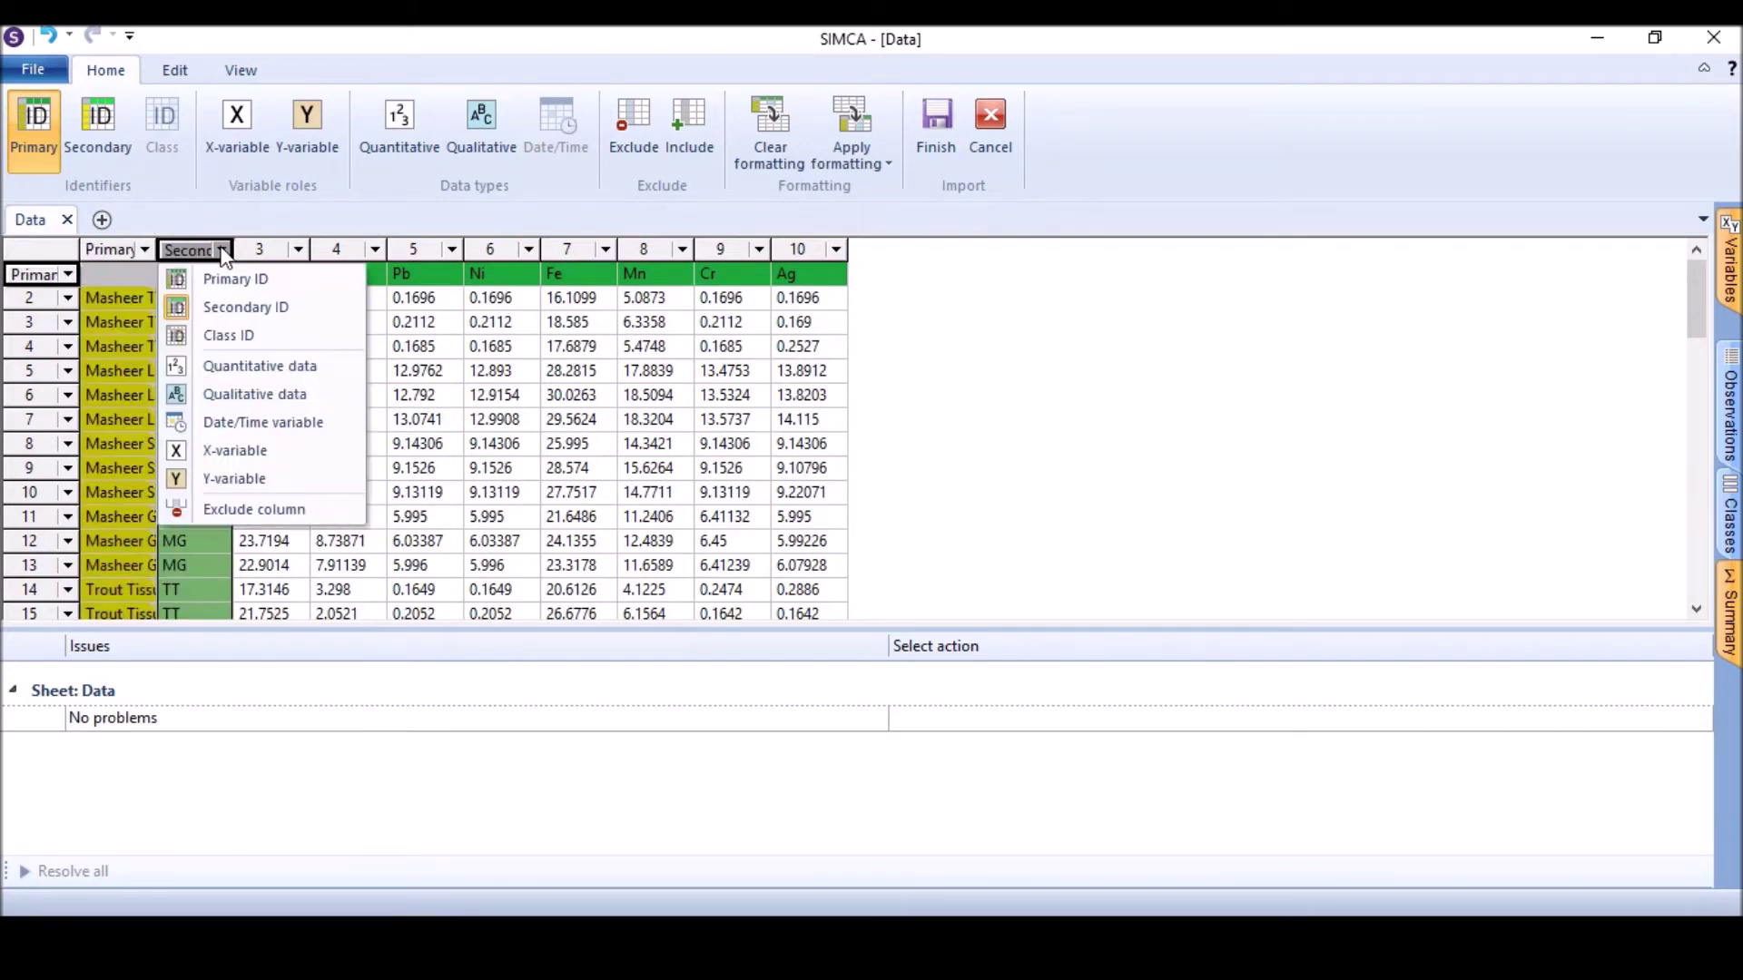
left_click(479, 349)
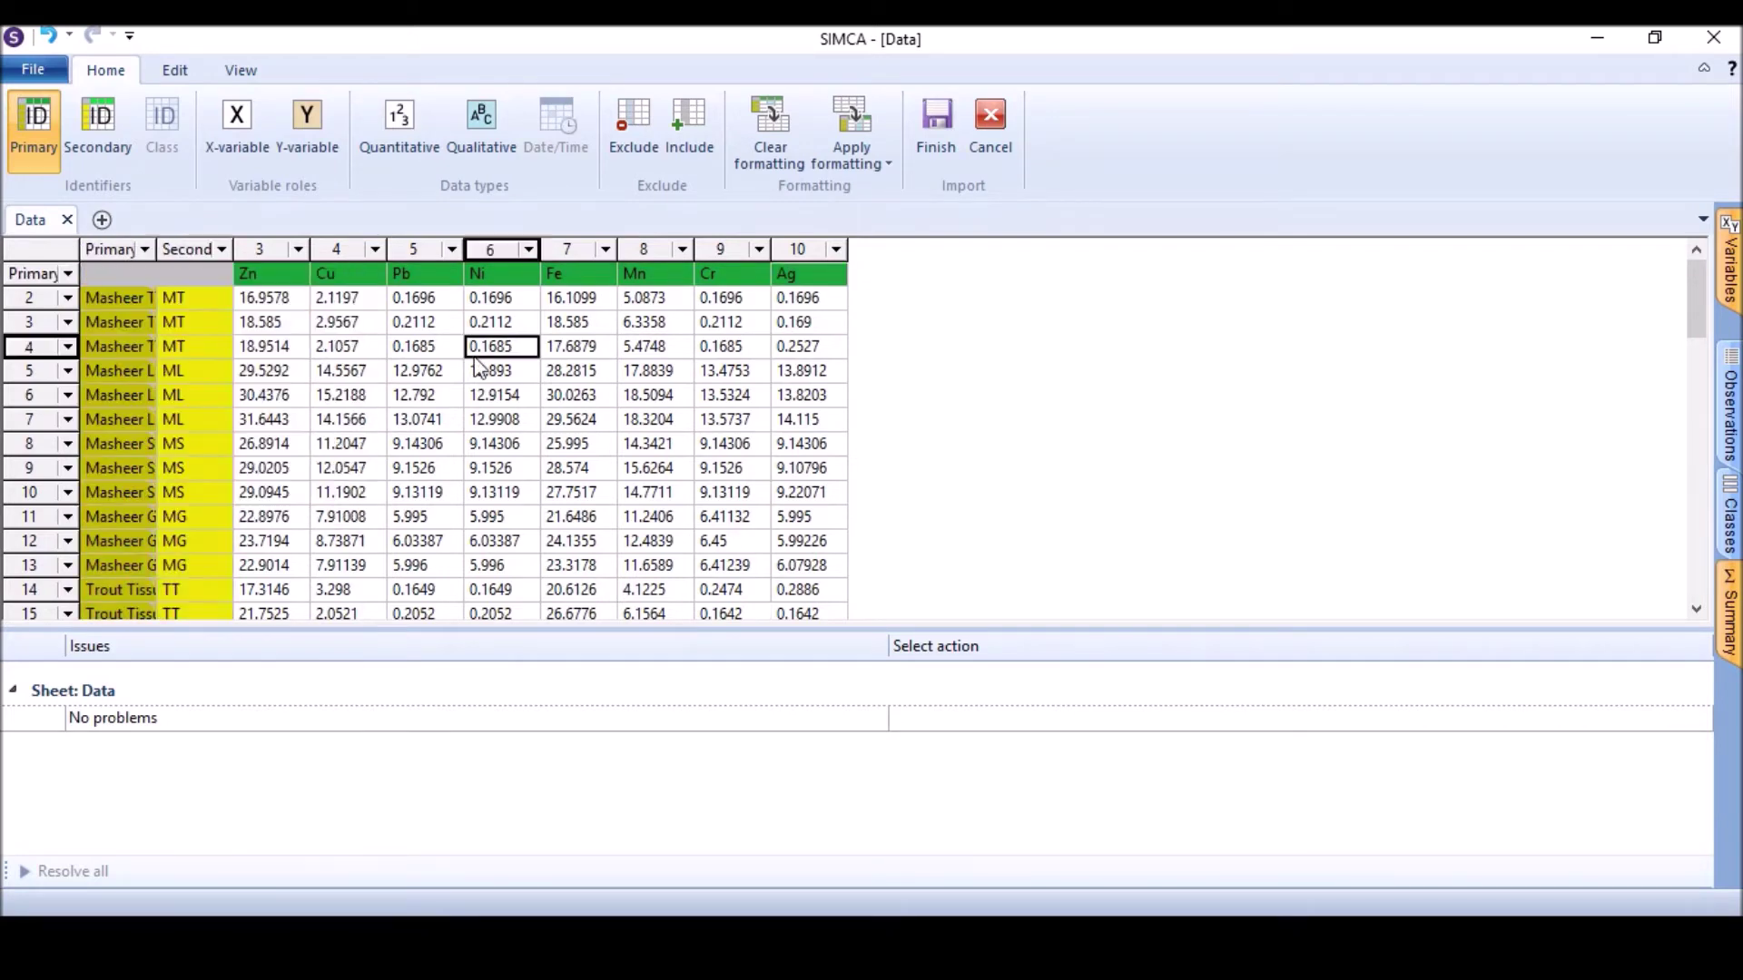
left_click(68, 274)
left_click(744, 287)
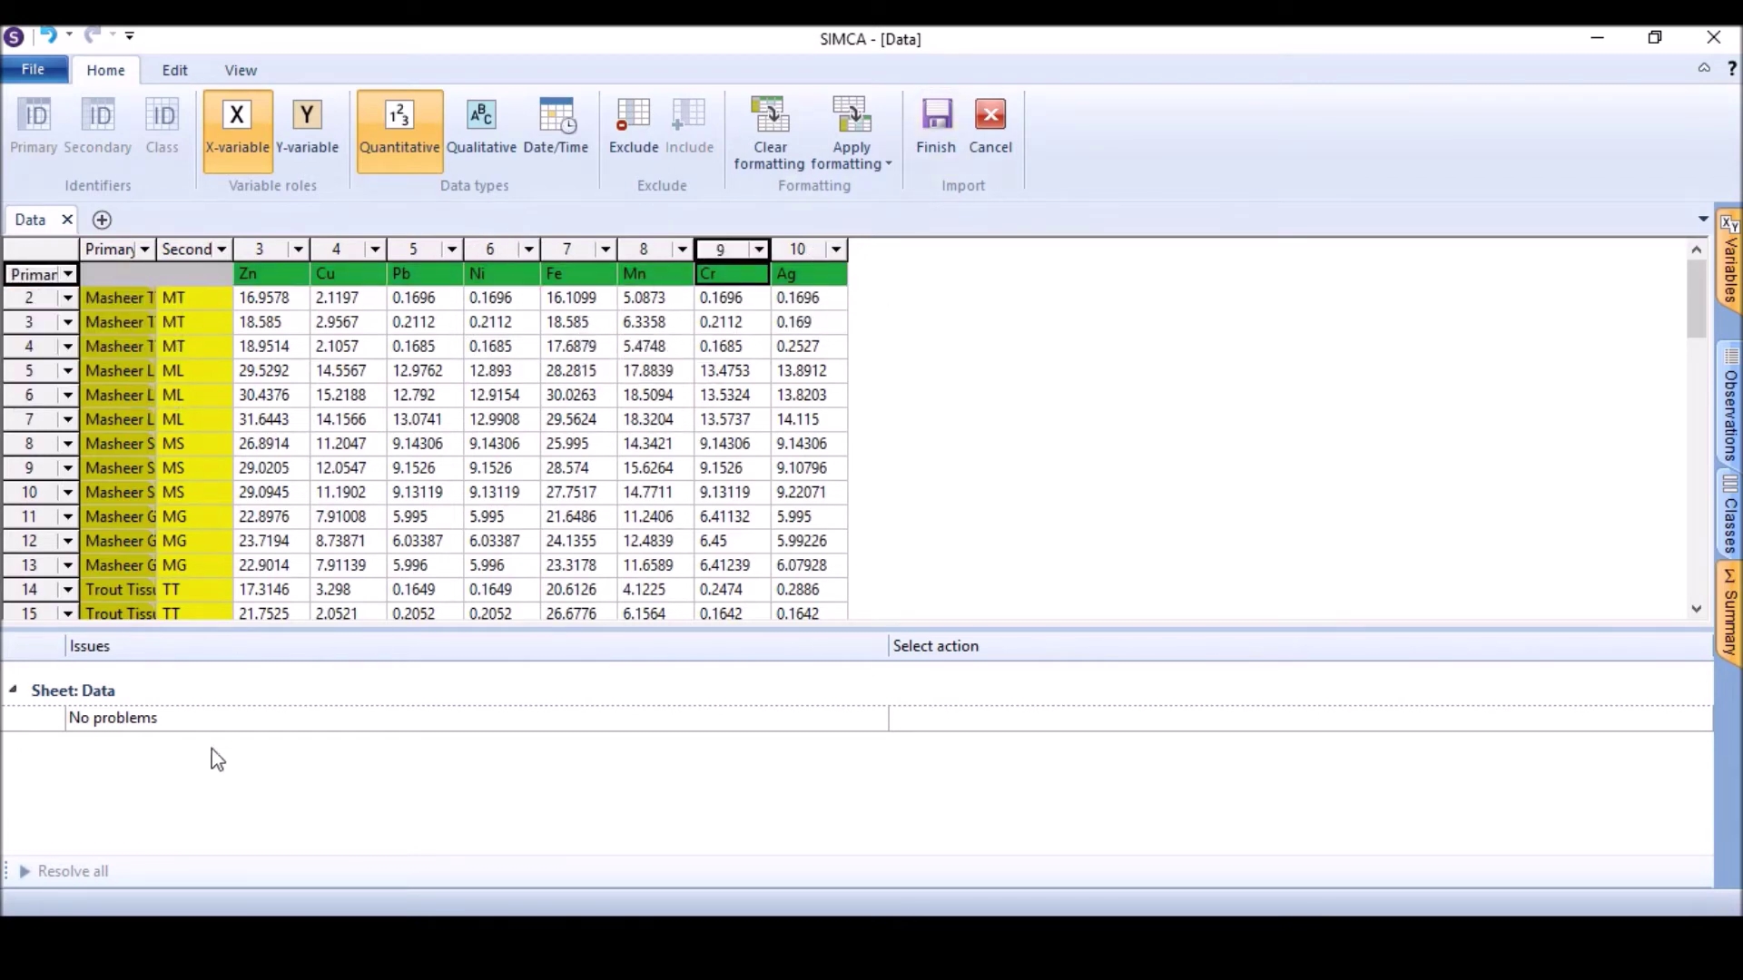
left_click(930, 131)
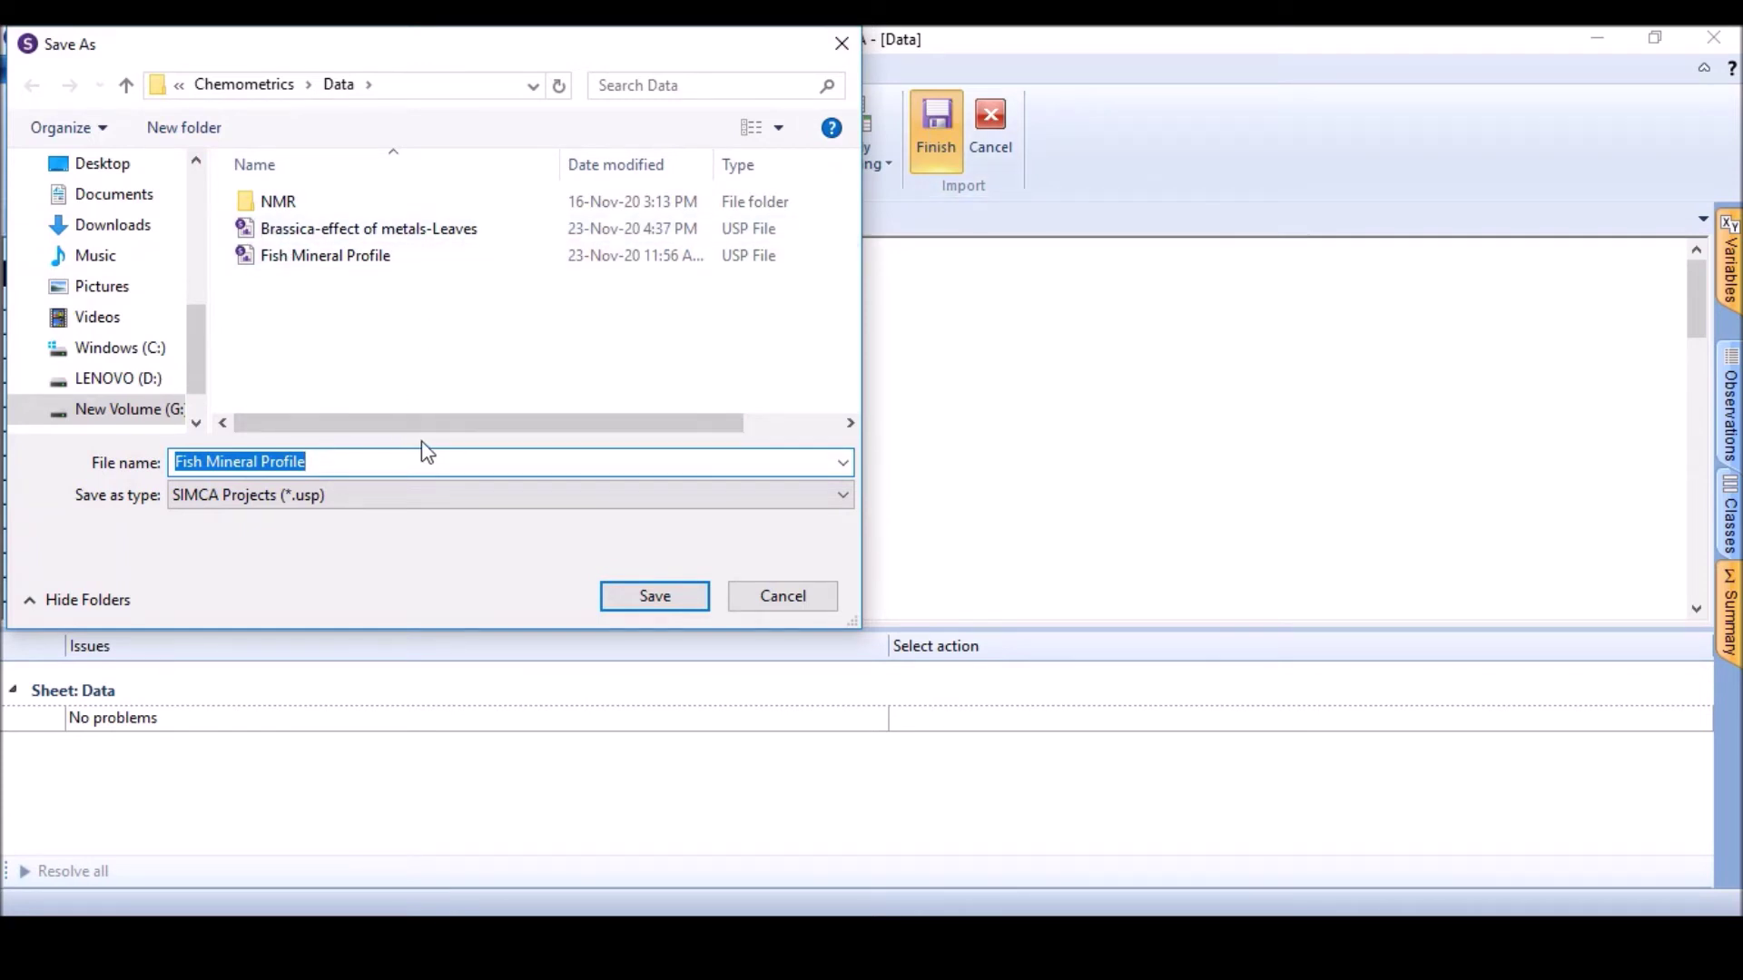
Step: Save the project as Fish Mineral Profile, replacing the existing file, and discard the Brassica project
left_click(316, 260)
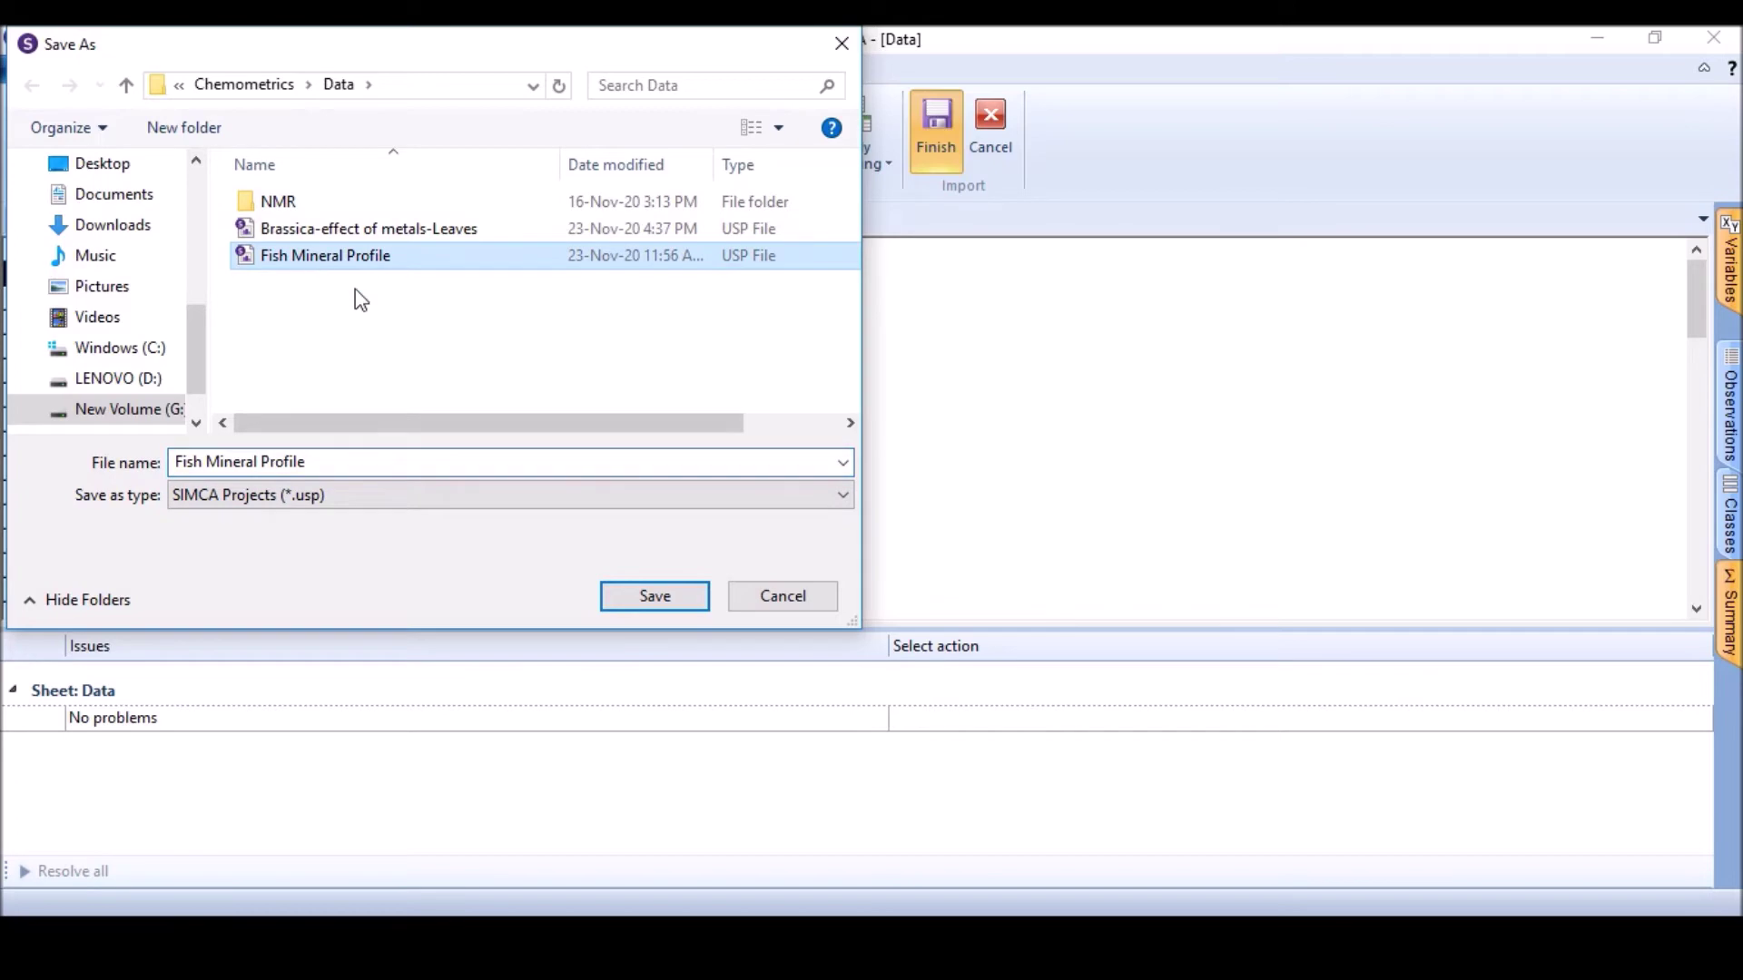
left_click(655, 599)
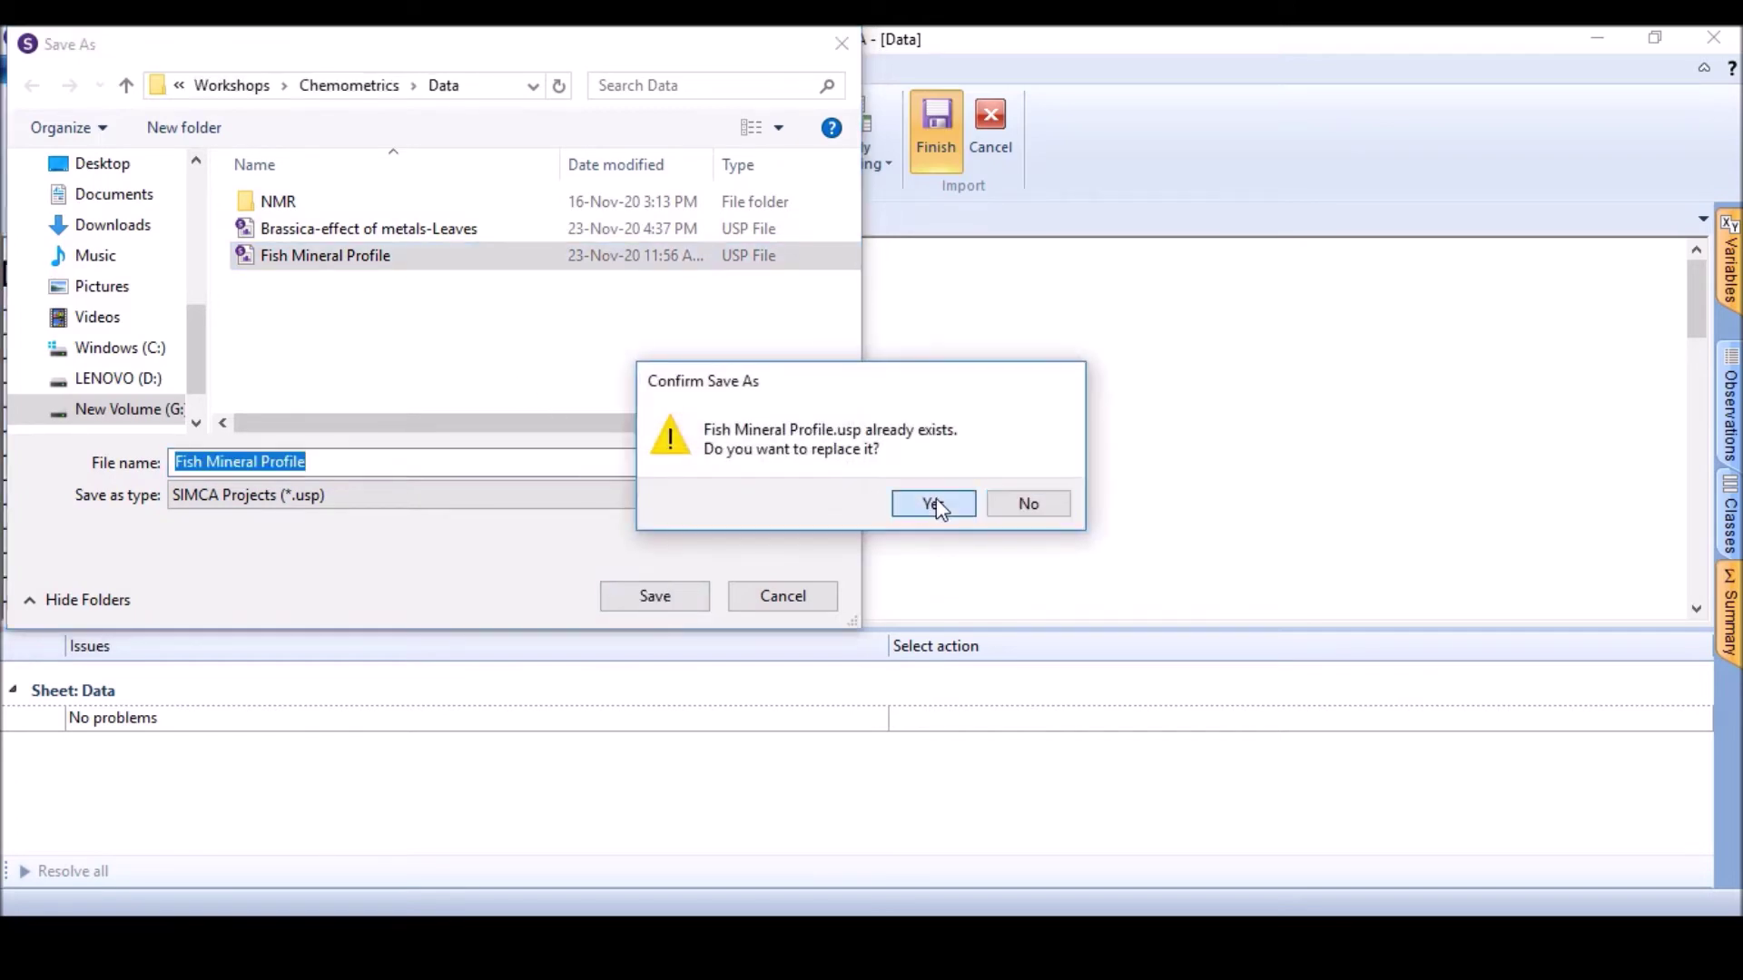
left_click(935, 506)
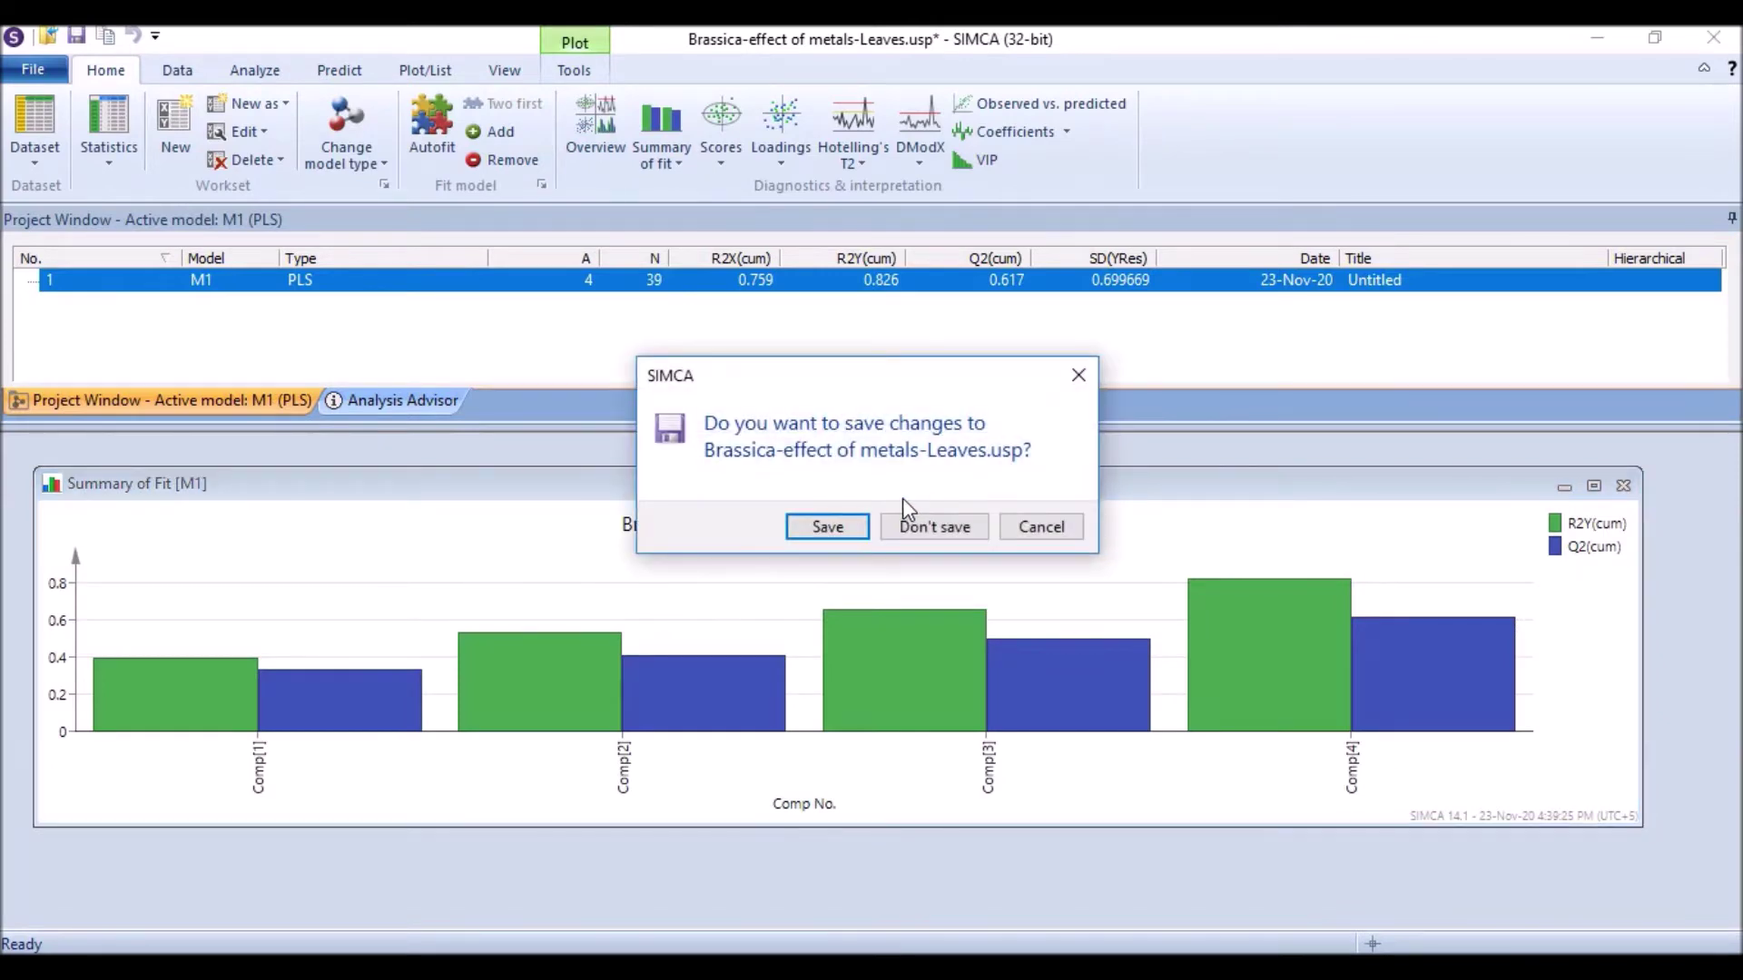
left_click(943, 527)
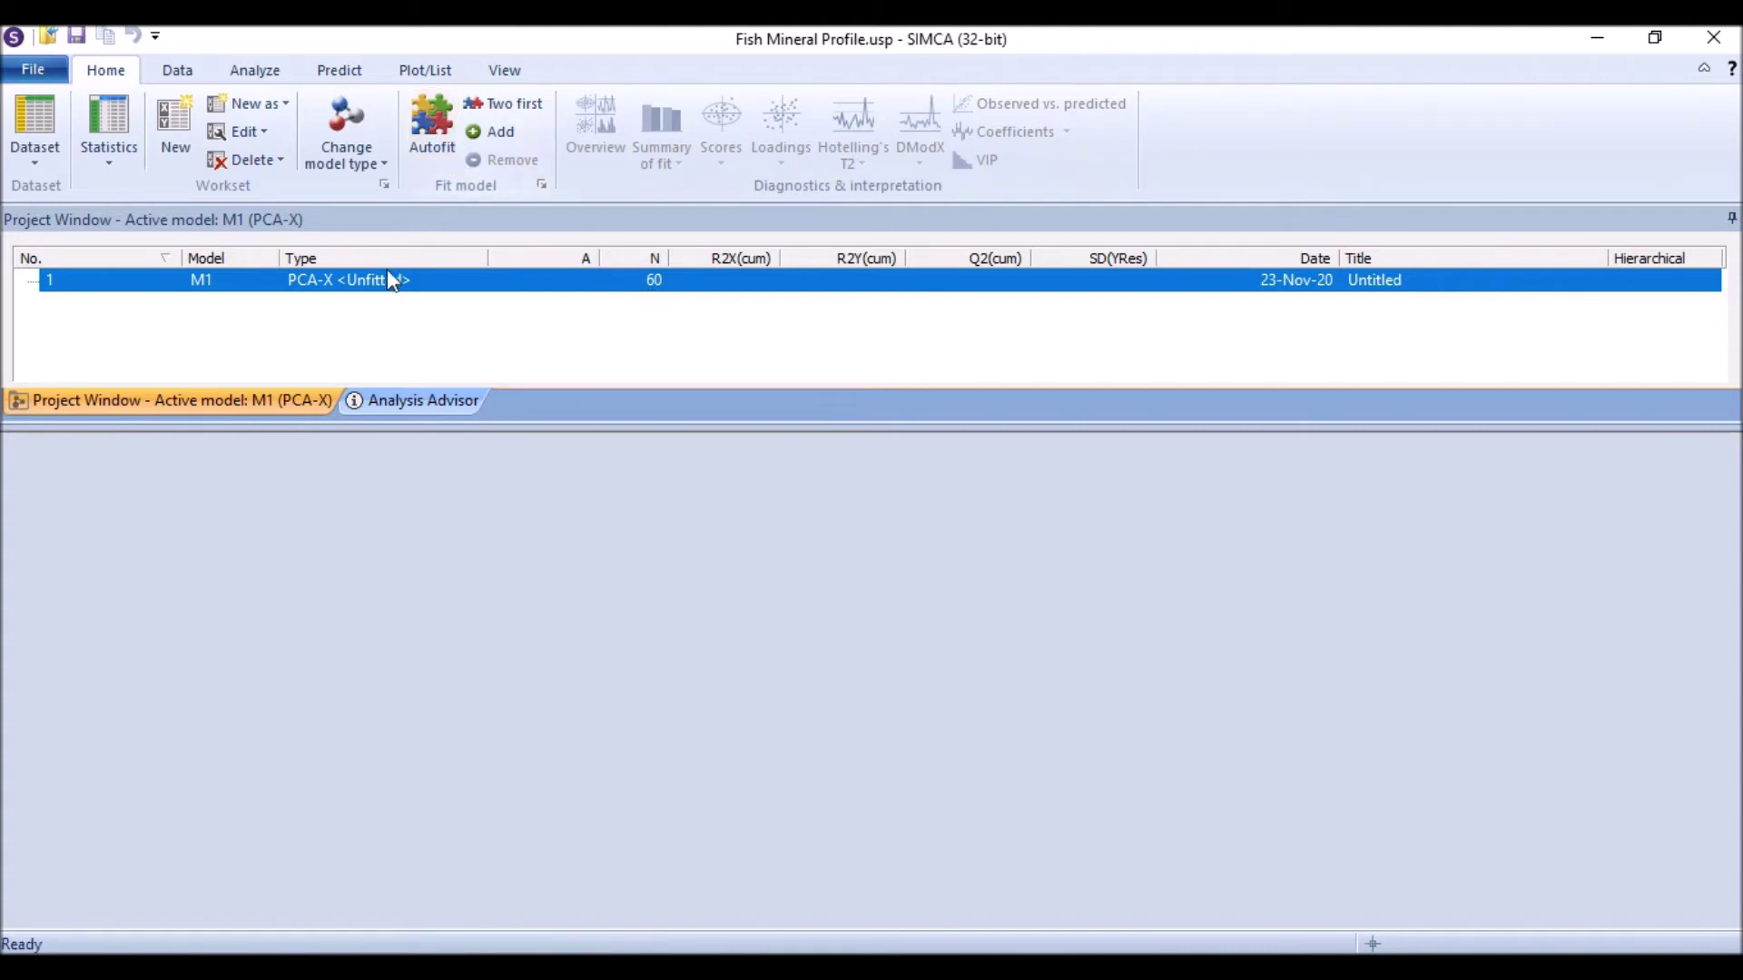
left_click(421, 127)
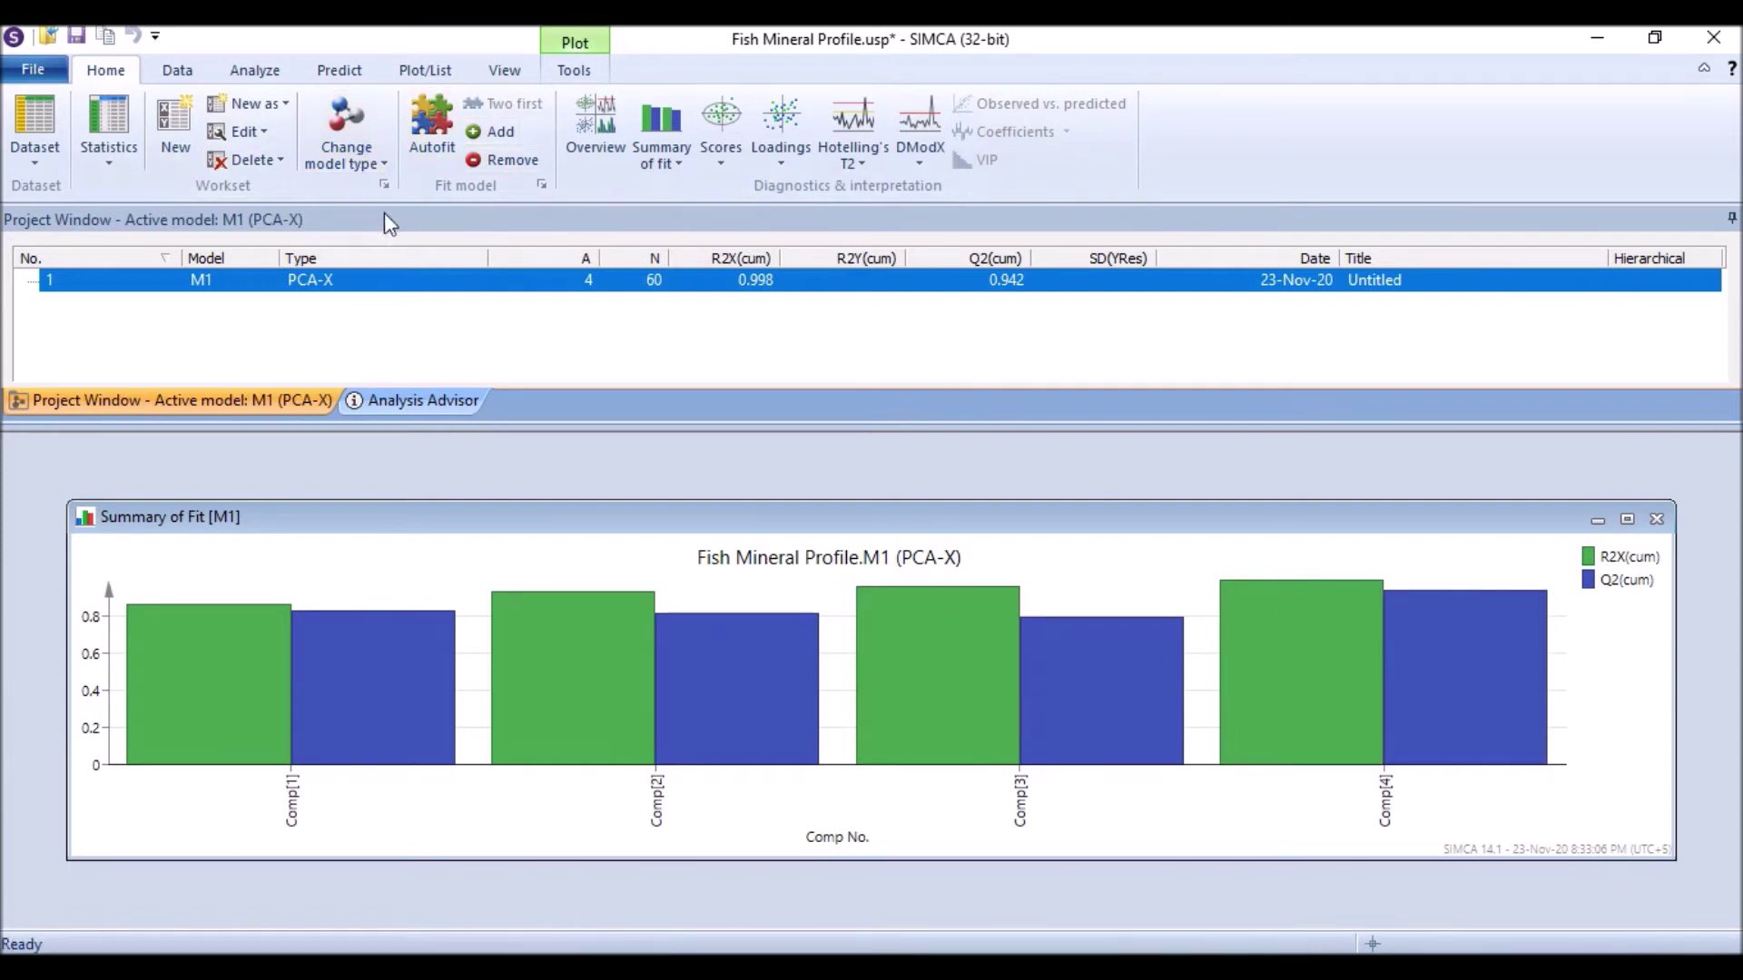
left_click(525, 160)
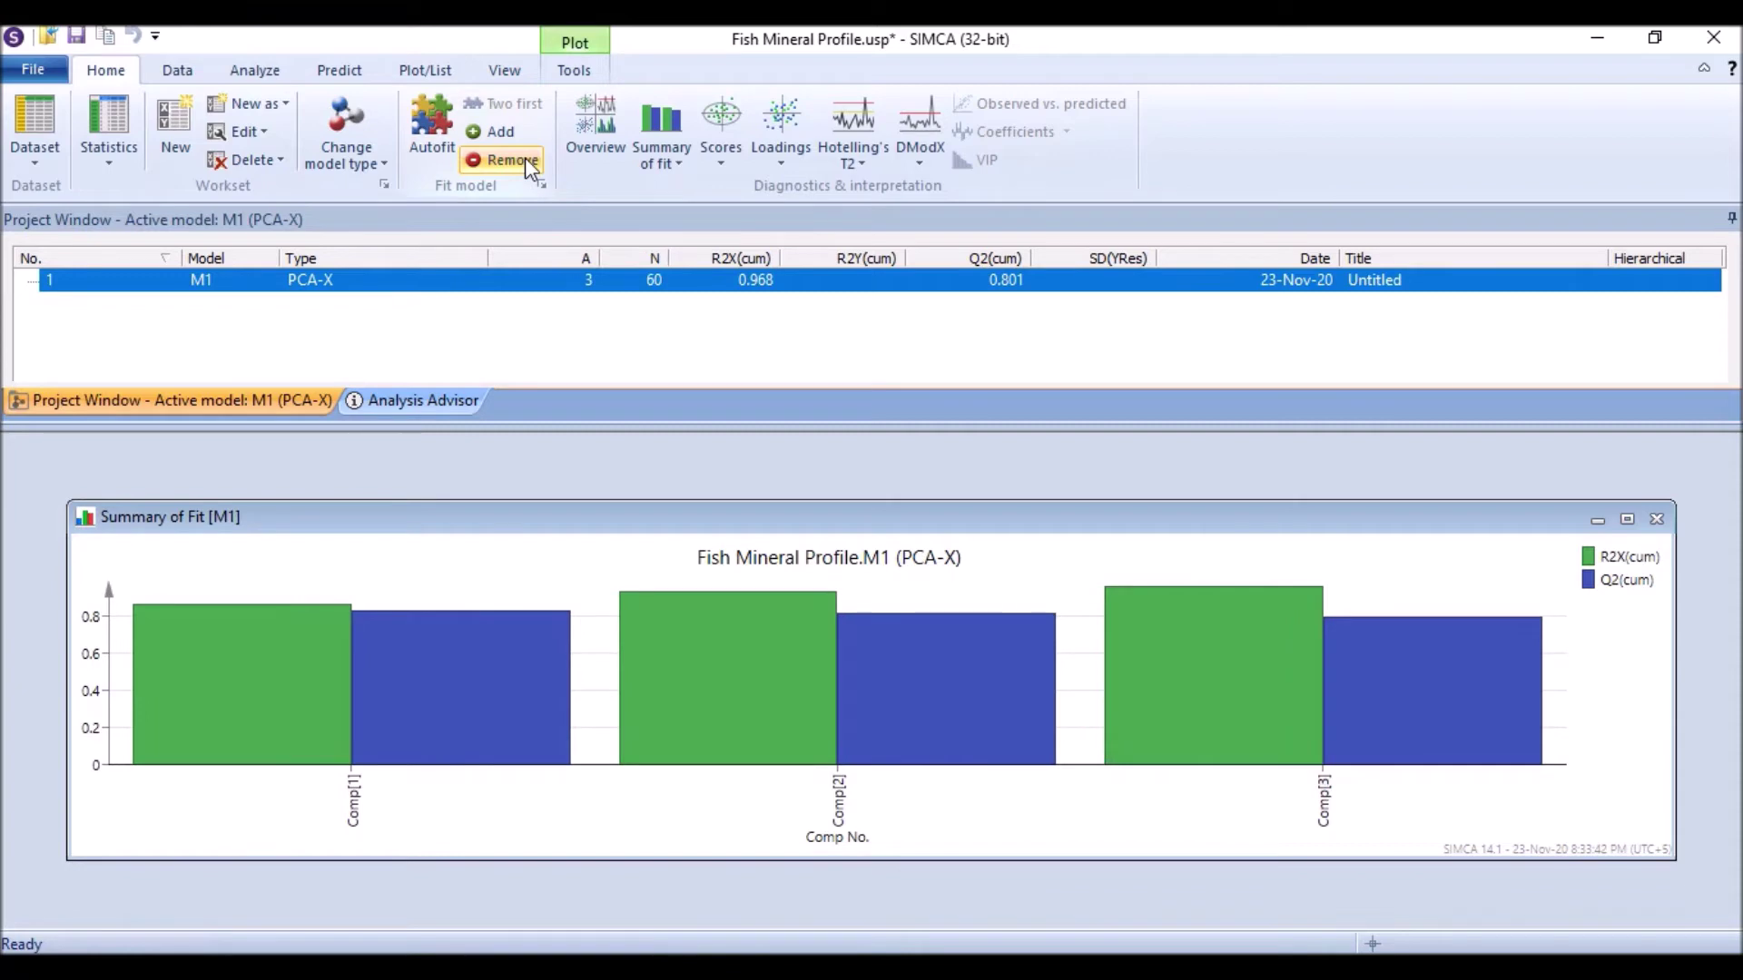
left_click(506, 136)
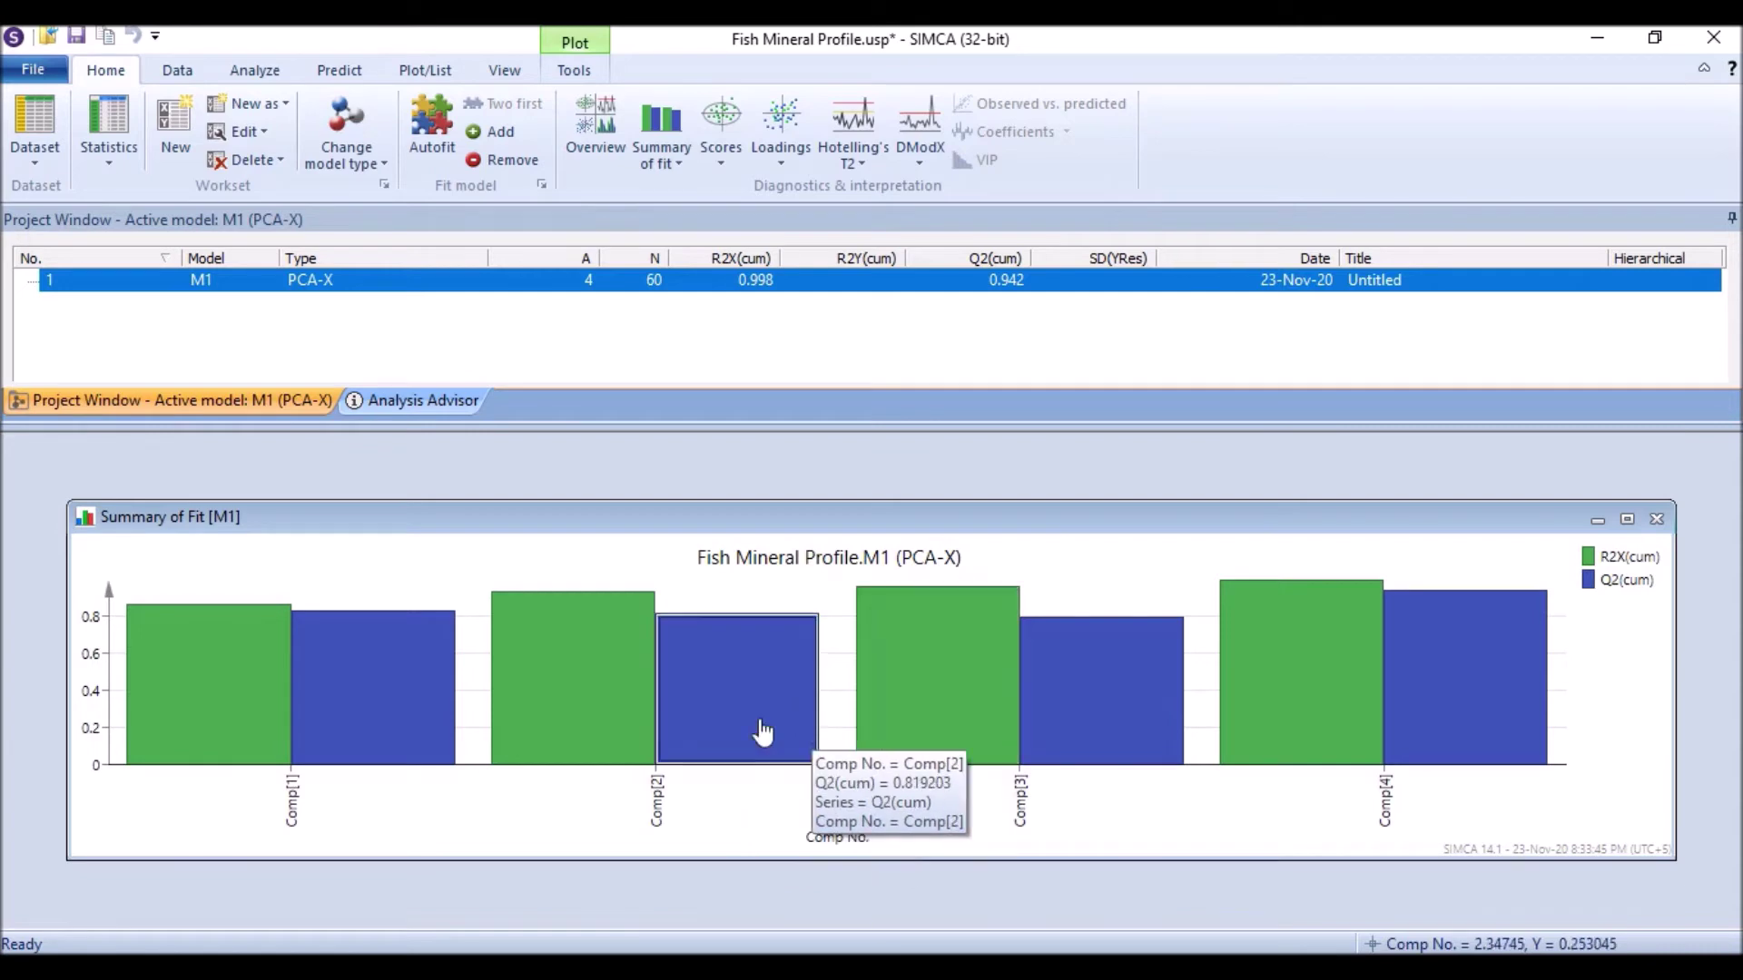
mouse_move(504, 103)
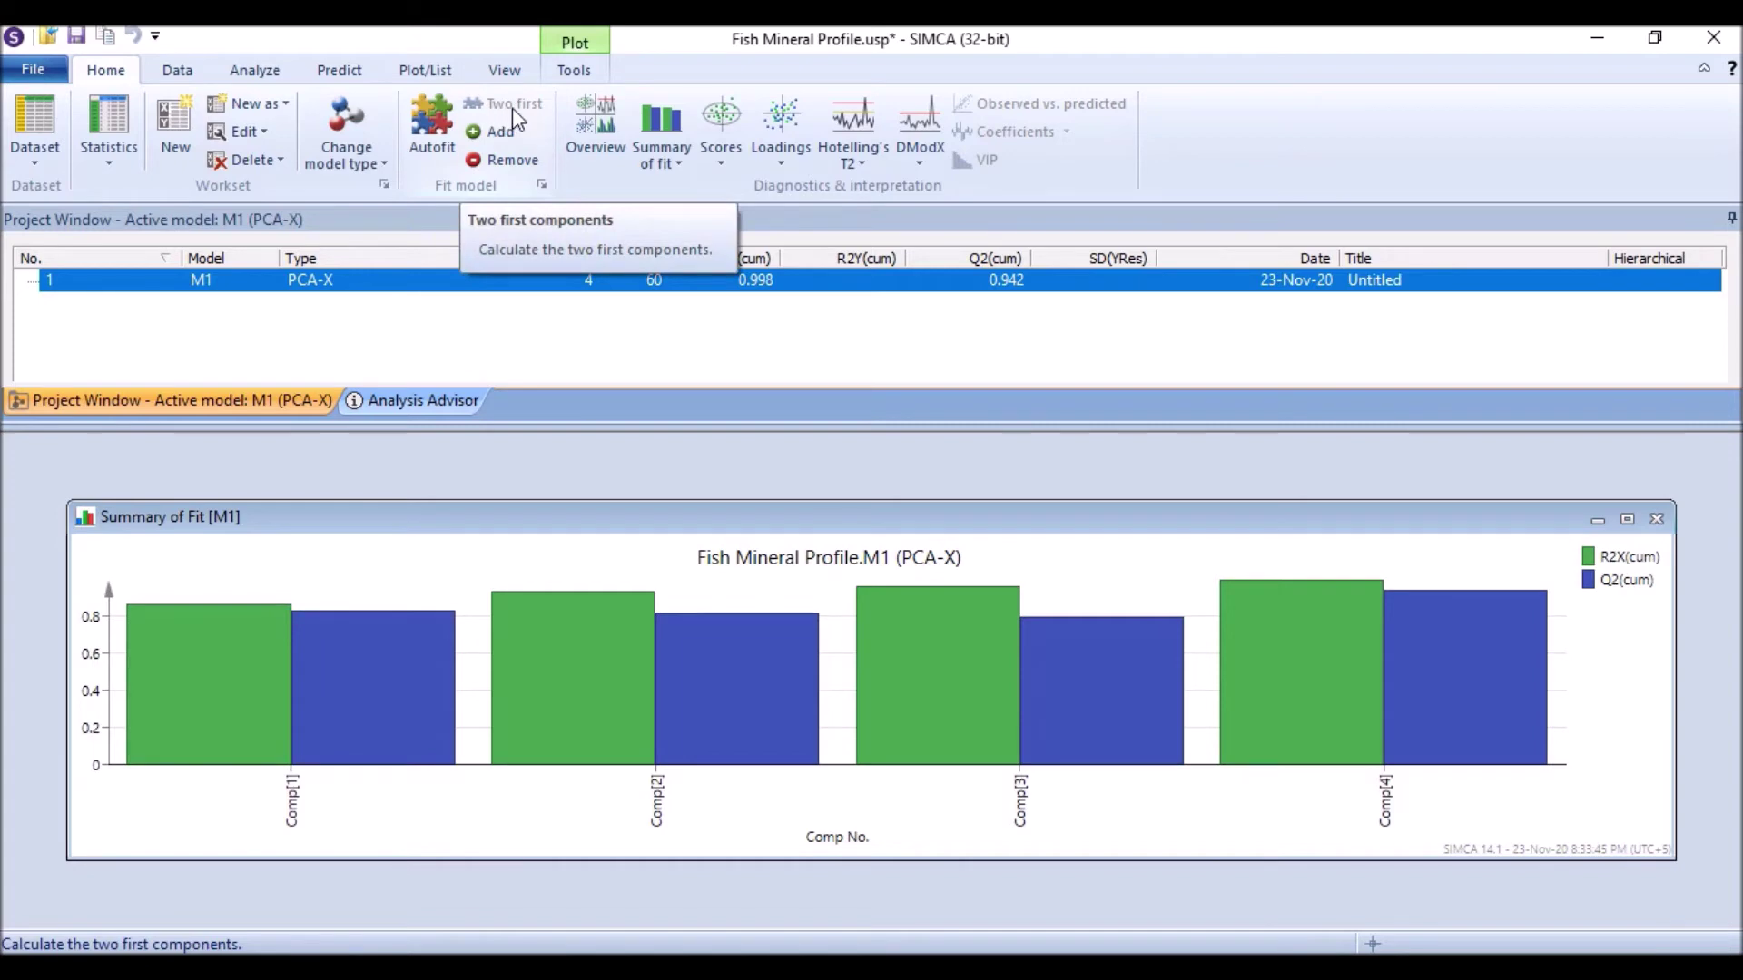
left_click(517, 163)
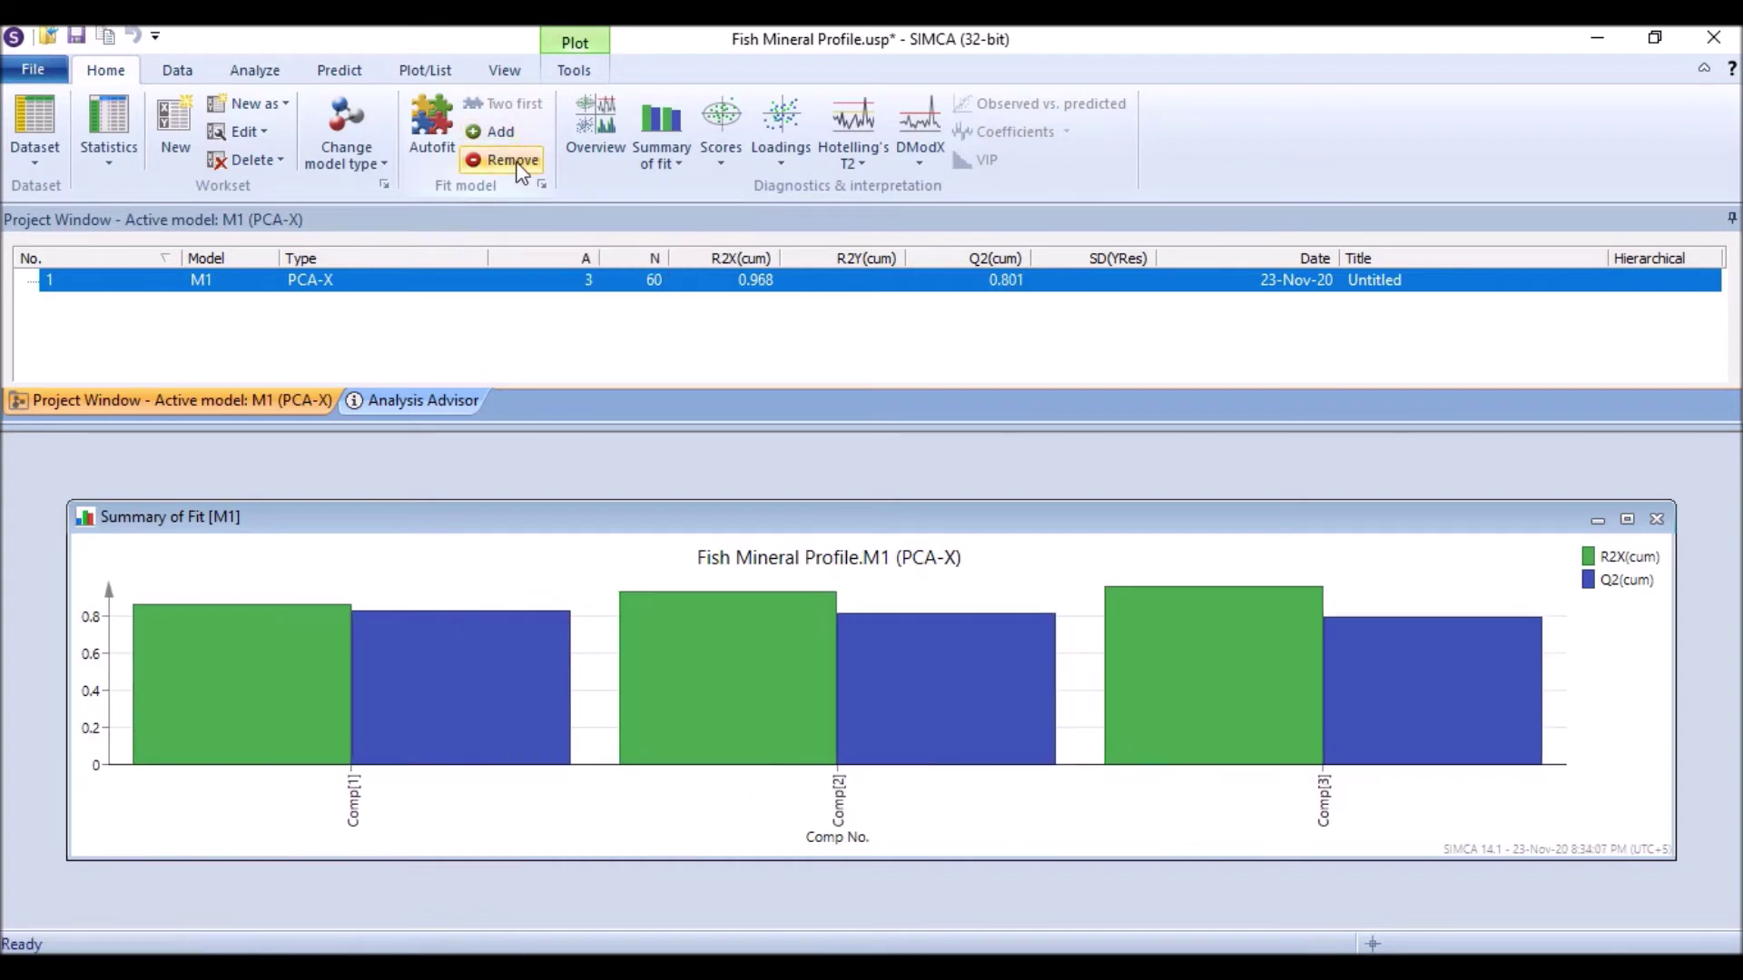
left_click(518, 166)
left_click(517, 166)
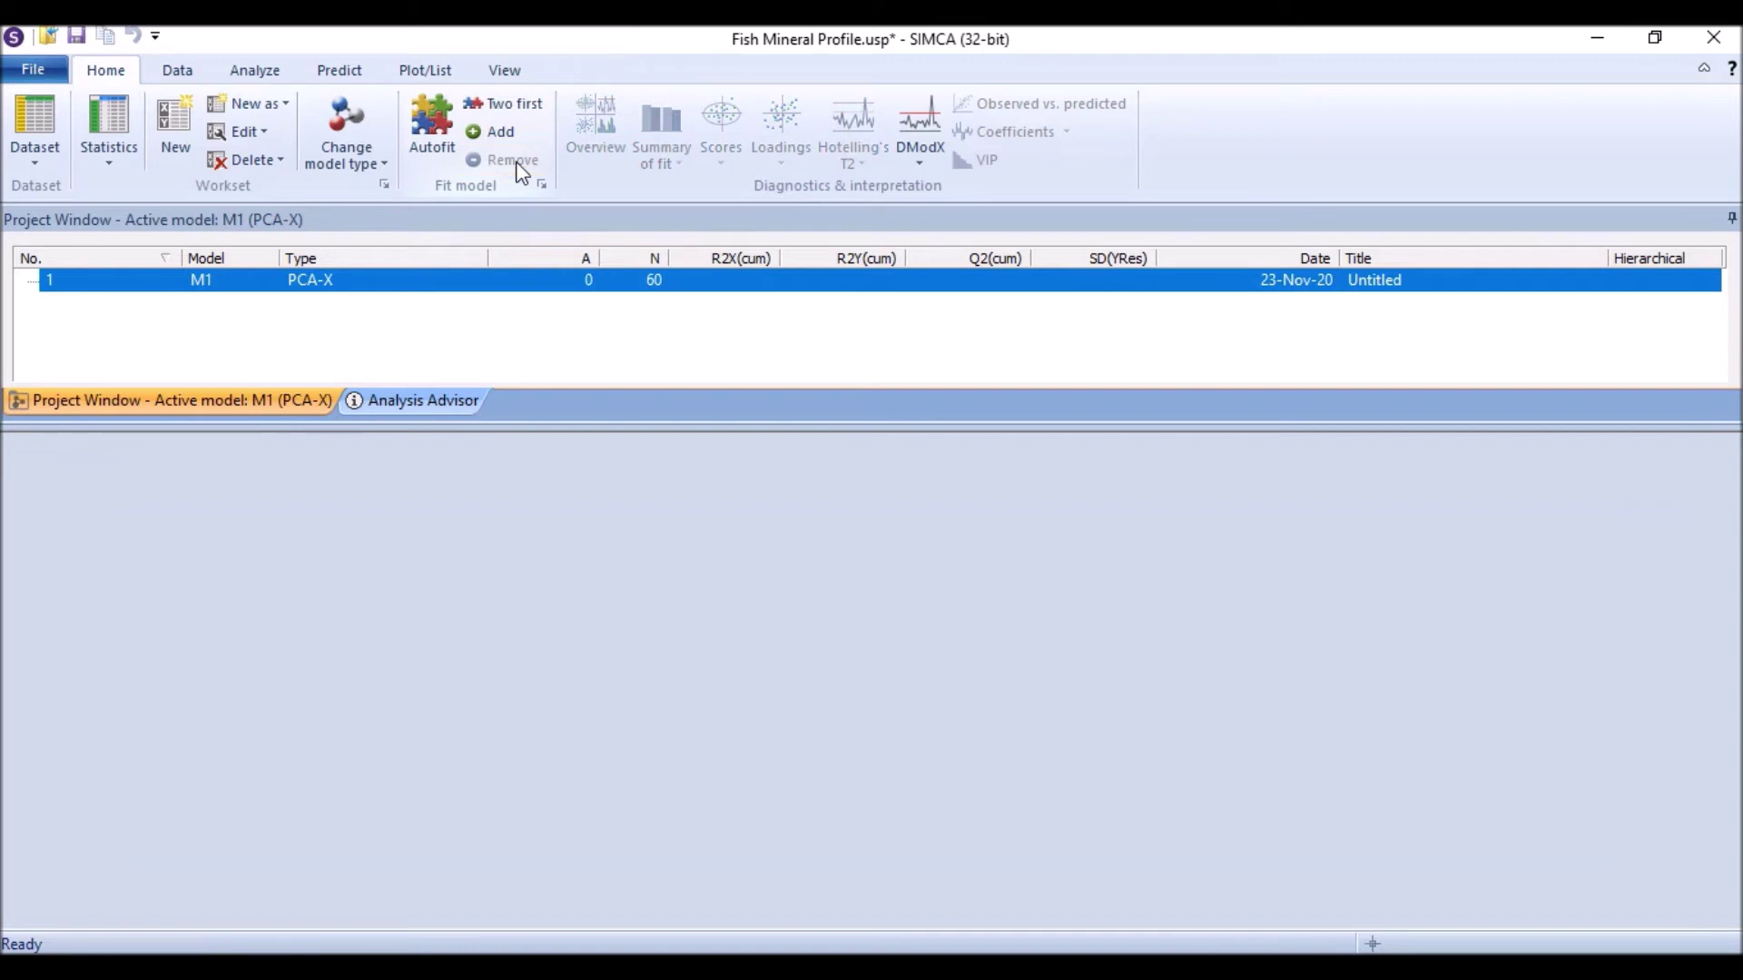
left_click(528, 114)
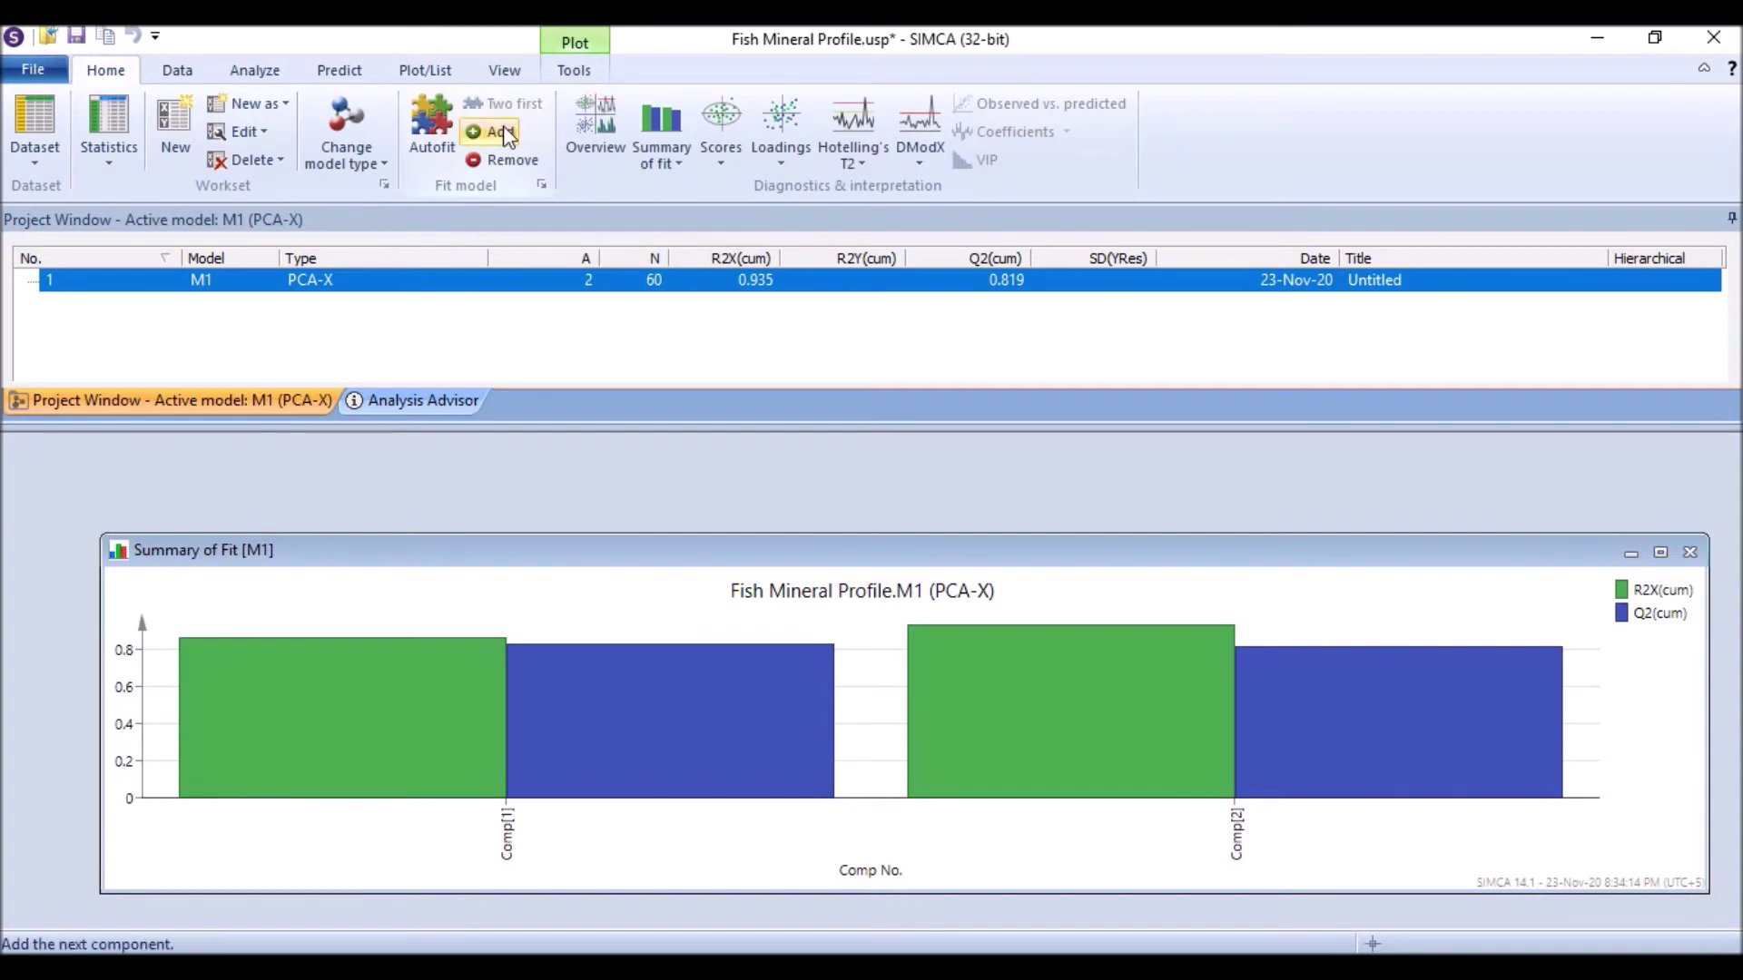
Step: Add components to M1 until it has four (R2X(cum) 0.998, Q2(cum) 0.942)
left_click(499, 130)
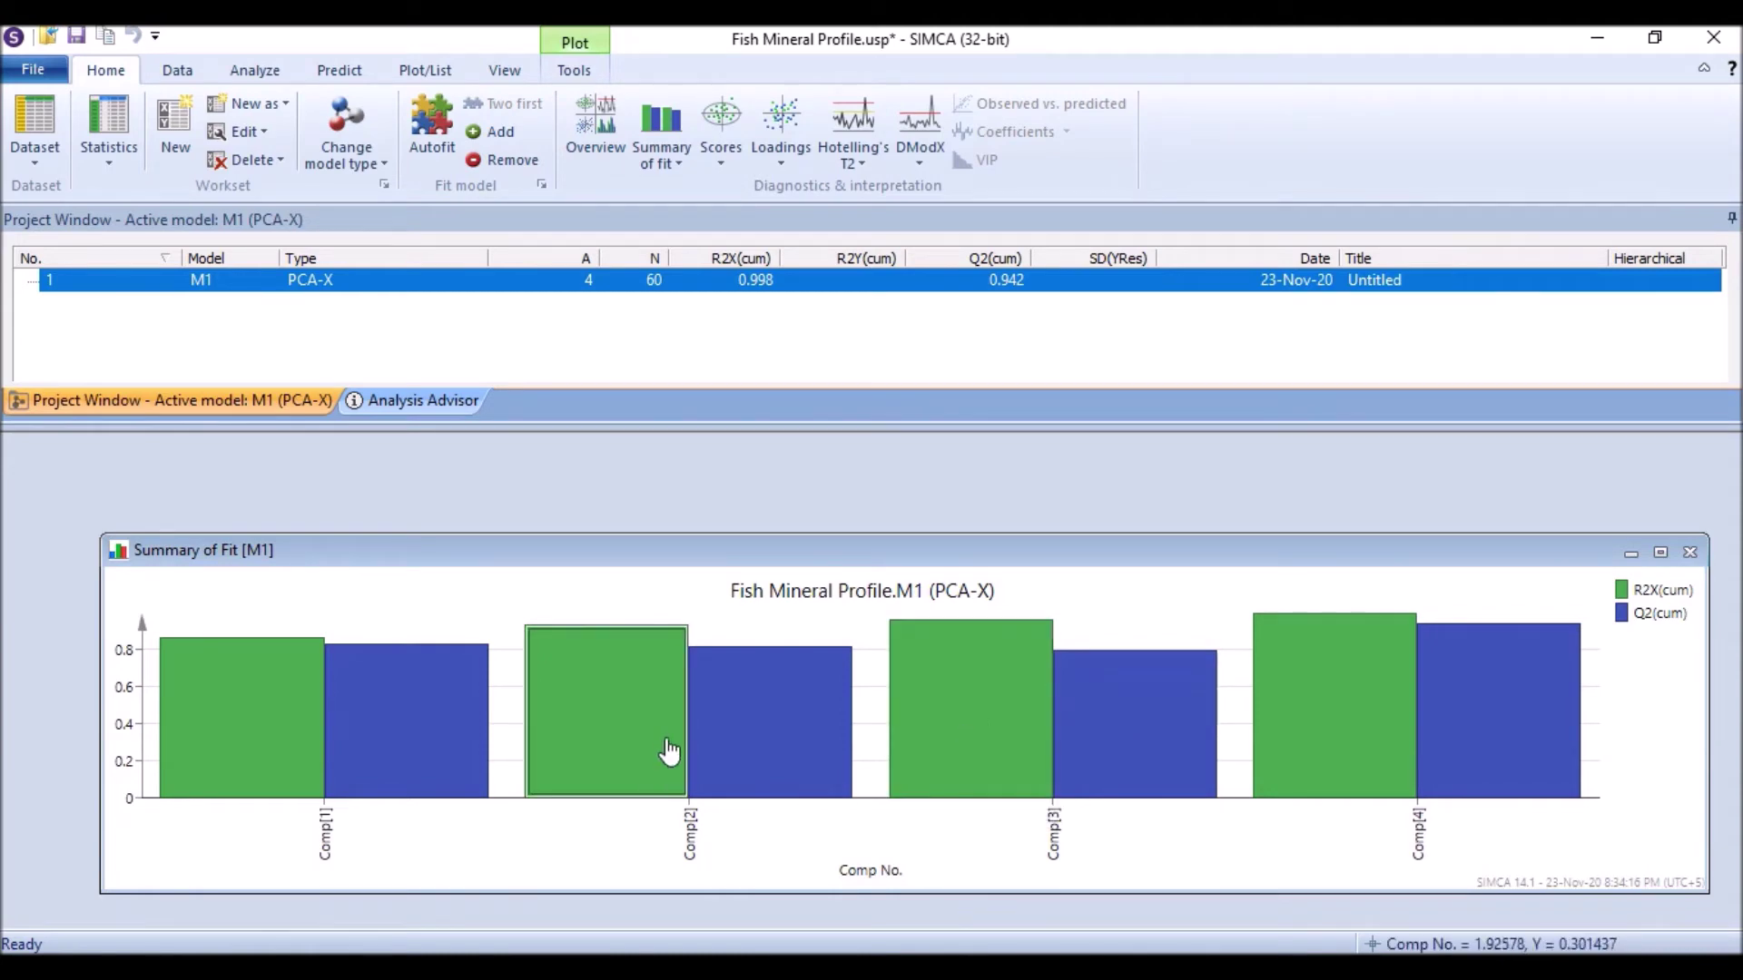
mouse_move(596, 131)
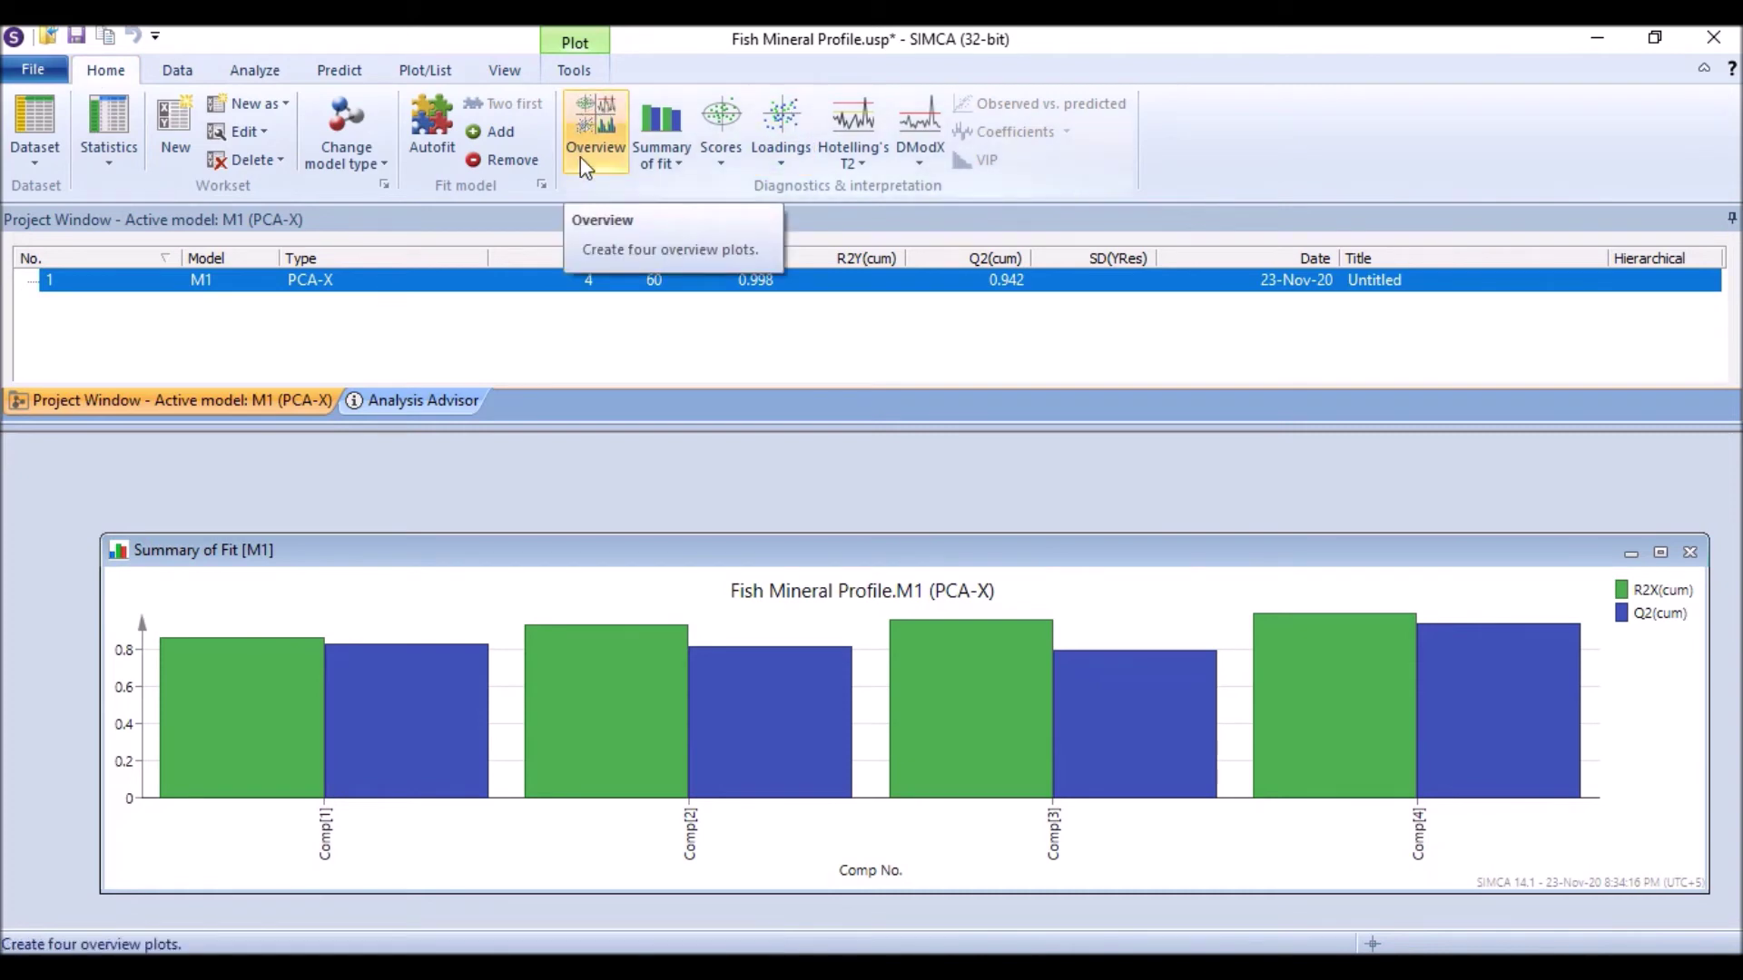
left_click(587, 111)
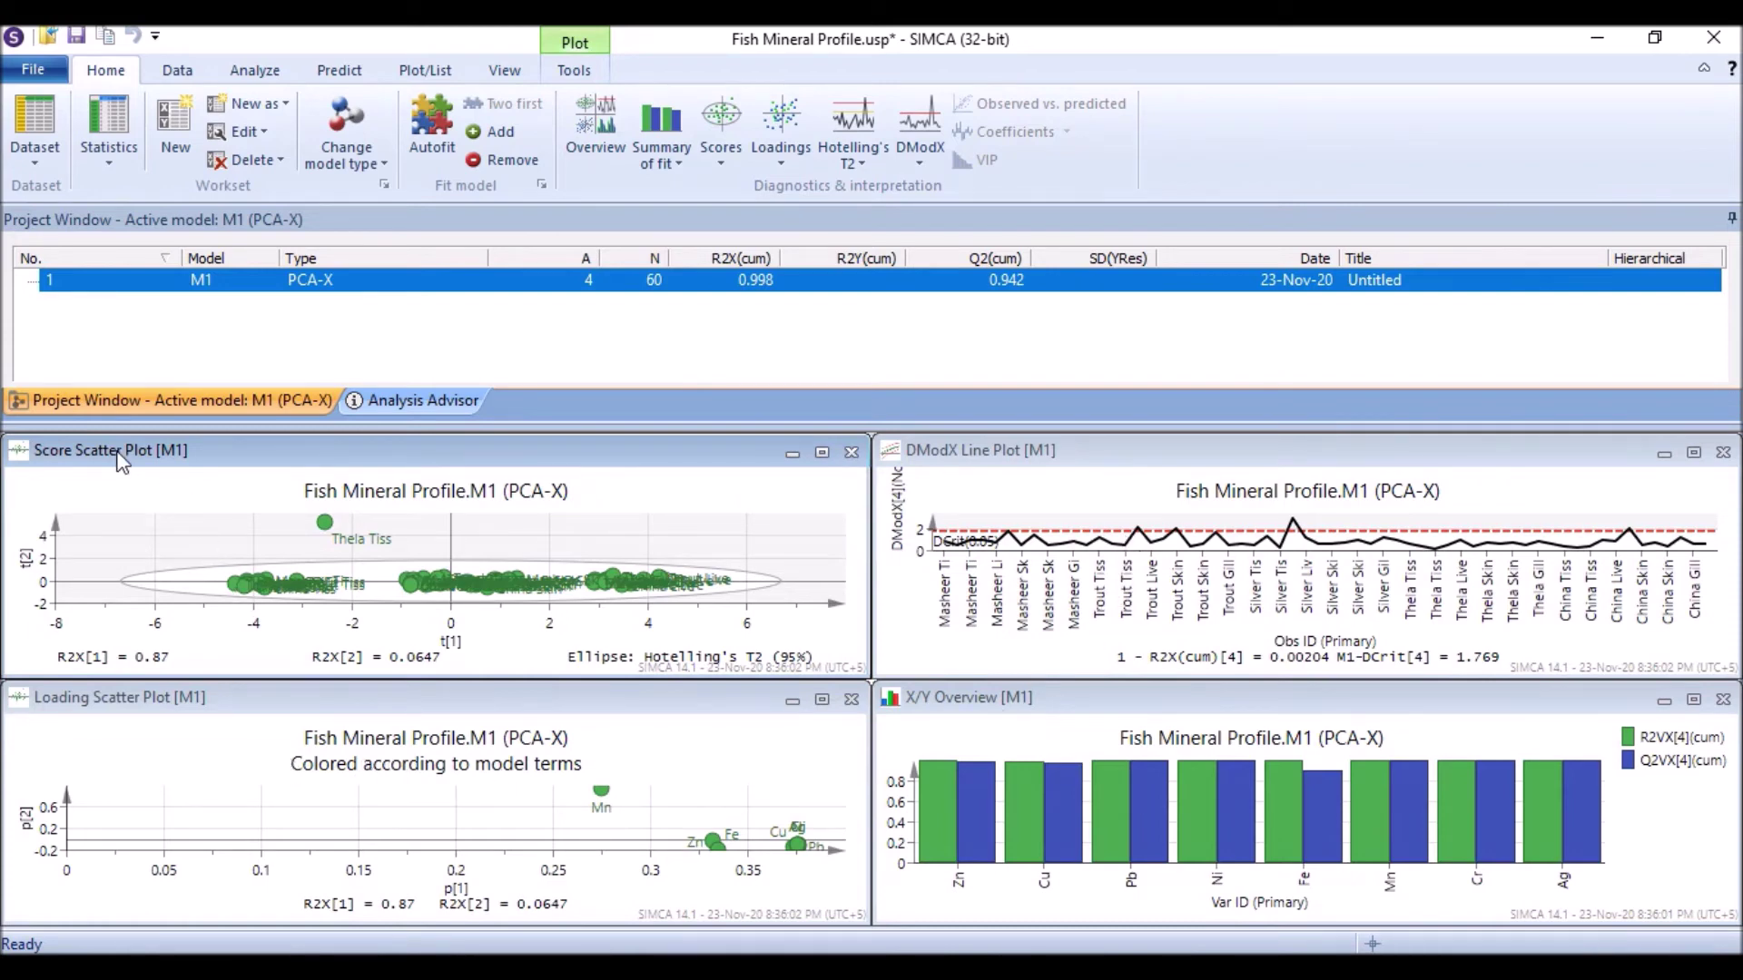
left_click(851, 451)
left_click(850, 700)
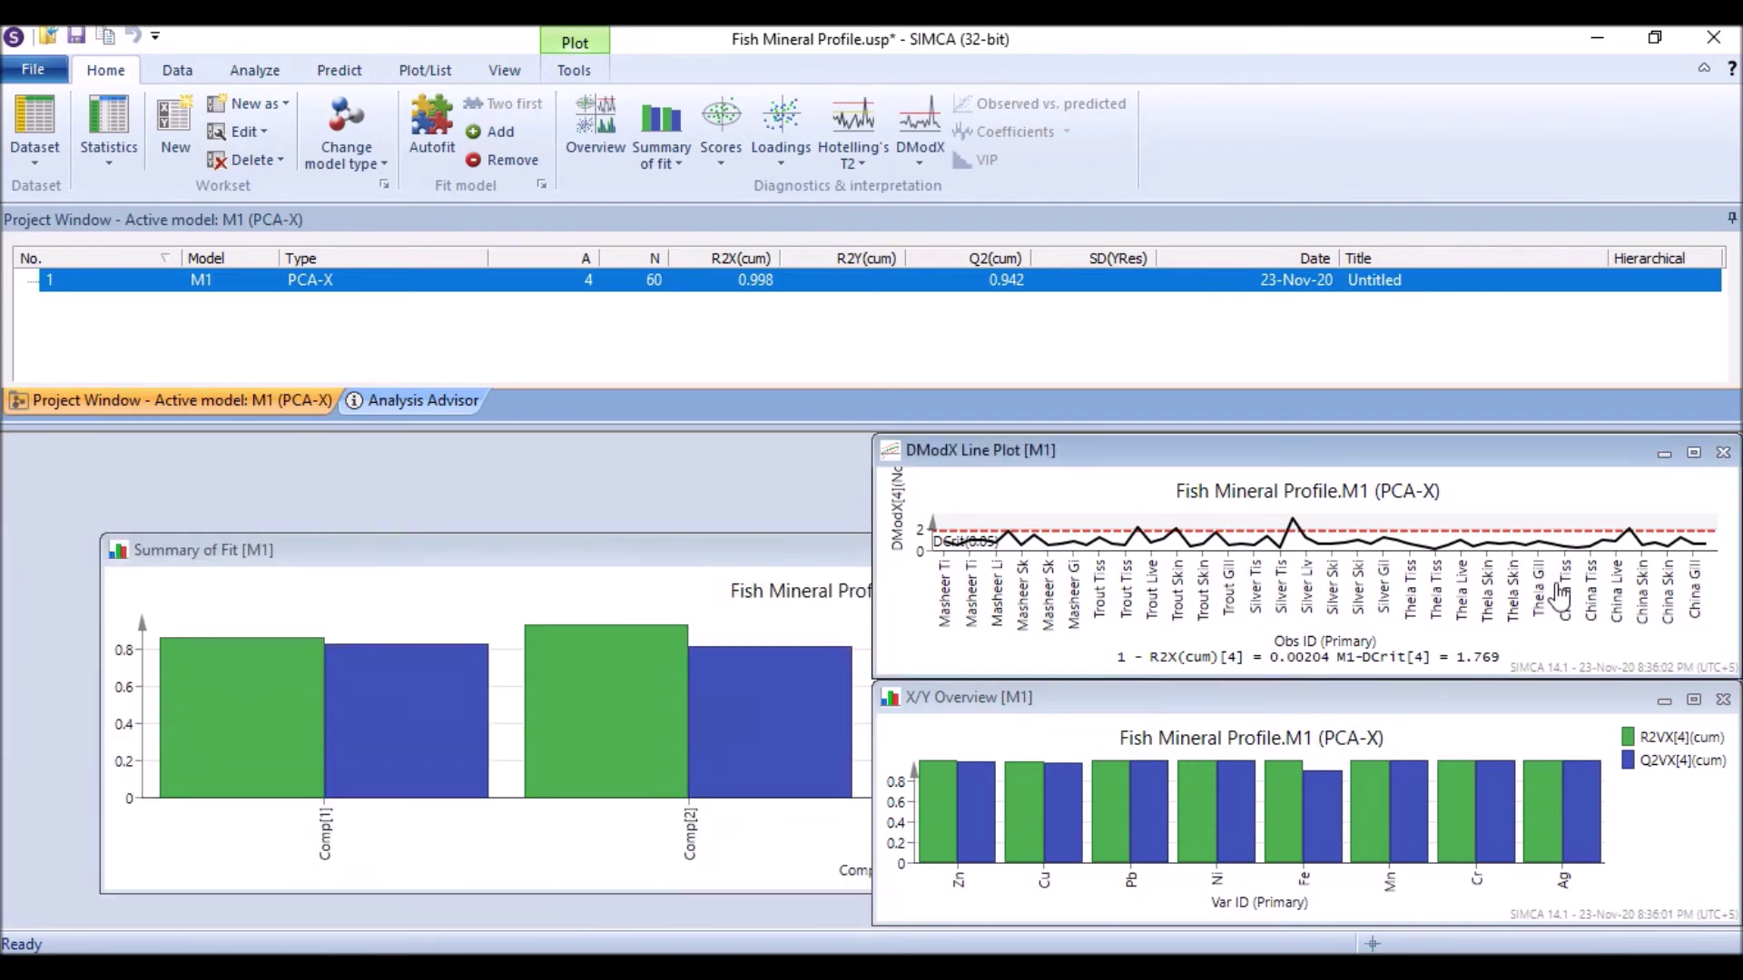
left_click(1722, 451)
left_click(1722, 699)
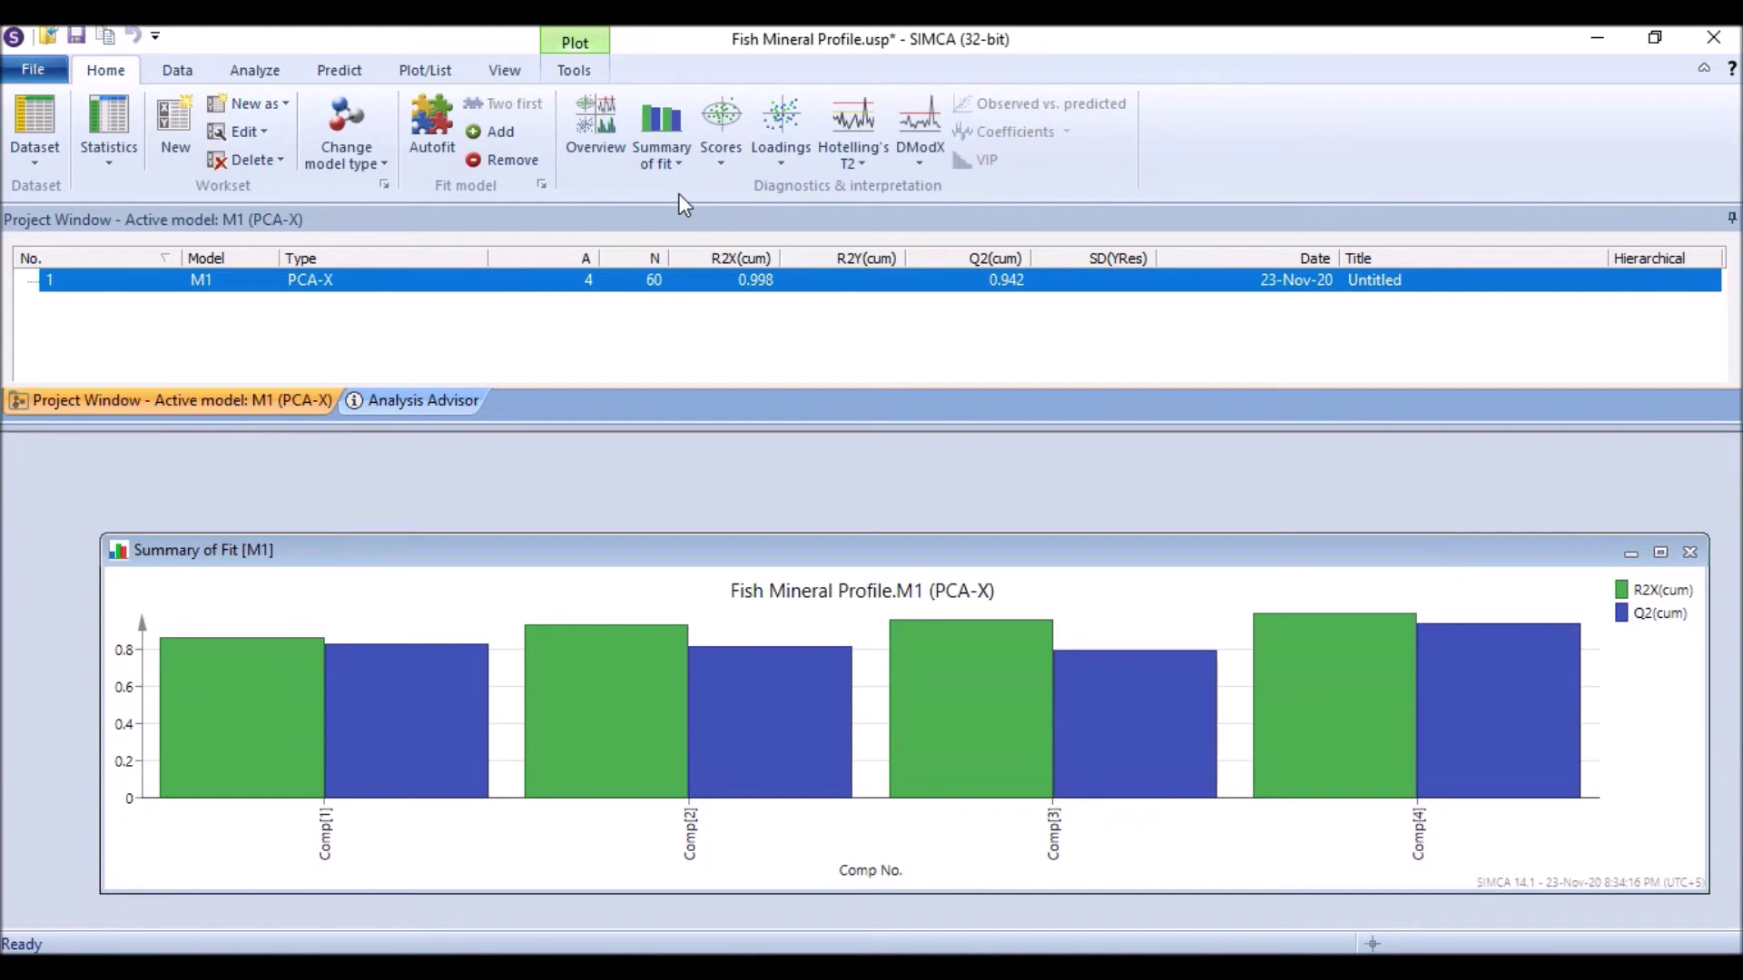
Step: Create a t[1] versus t[2] score scatter plot and maximize its window
left_click(720, 171)
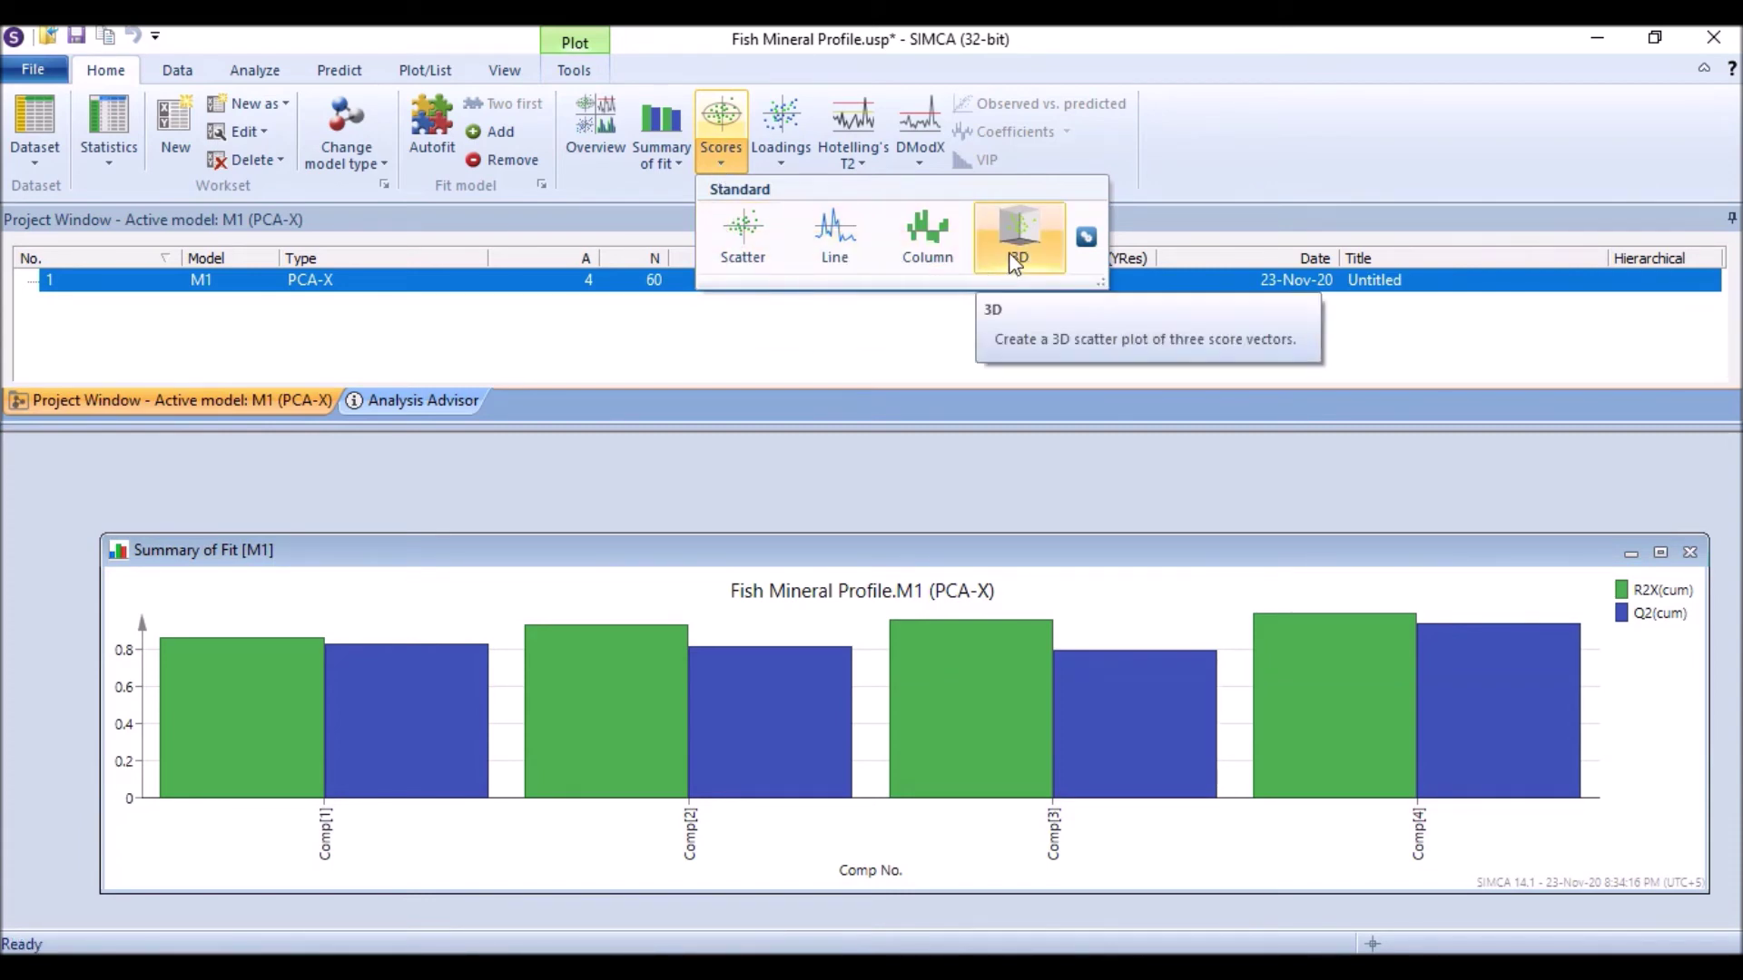
left_click(748, 232)
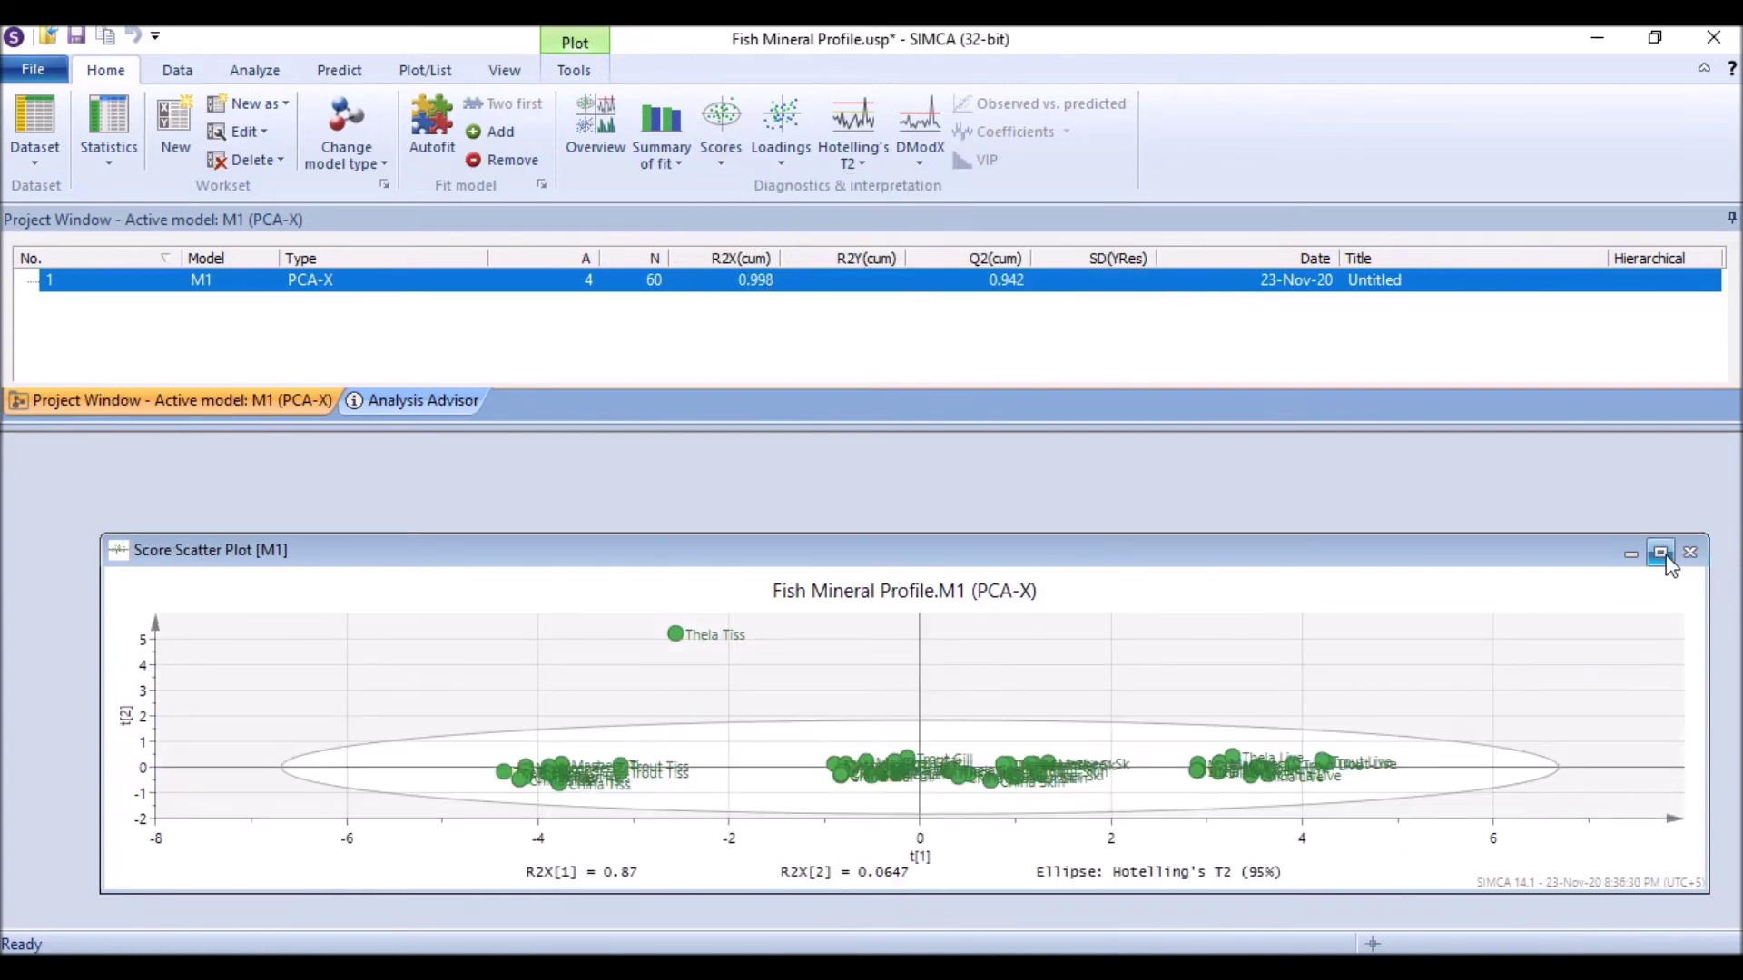
left_click(1661, 554)
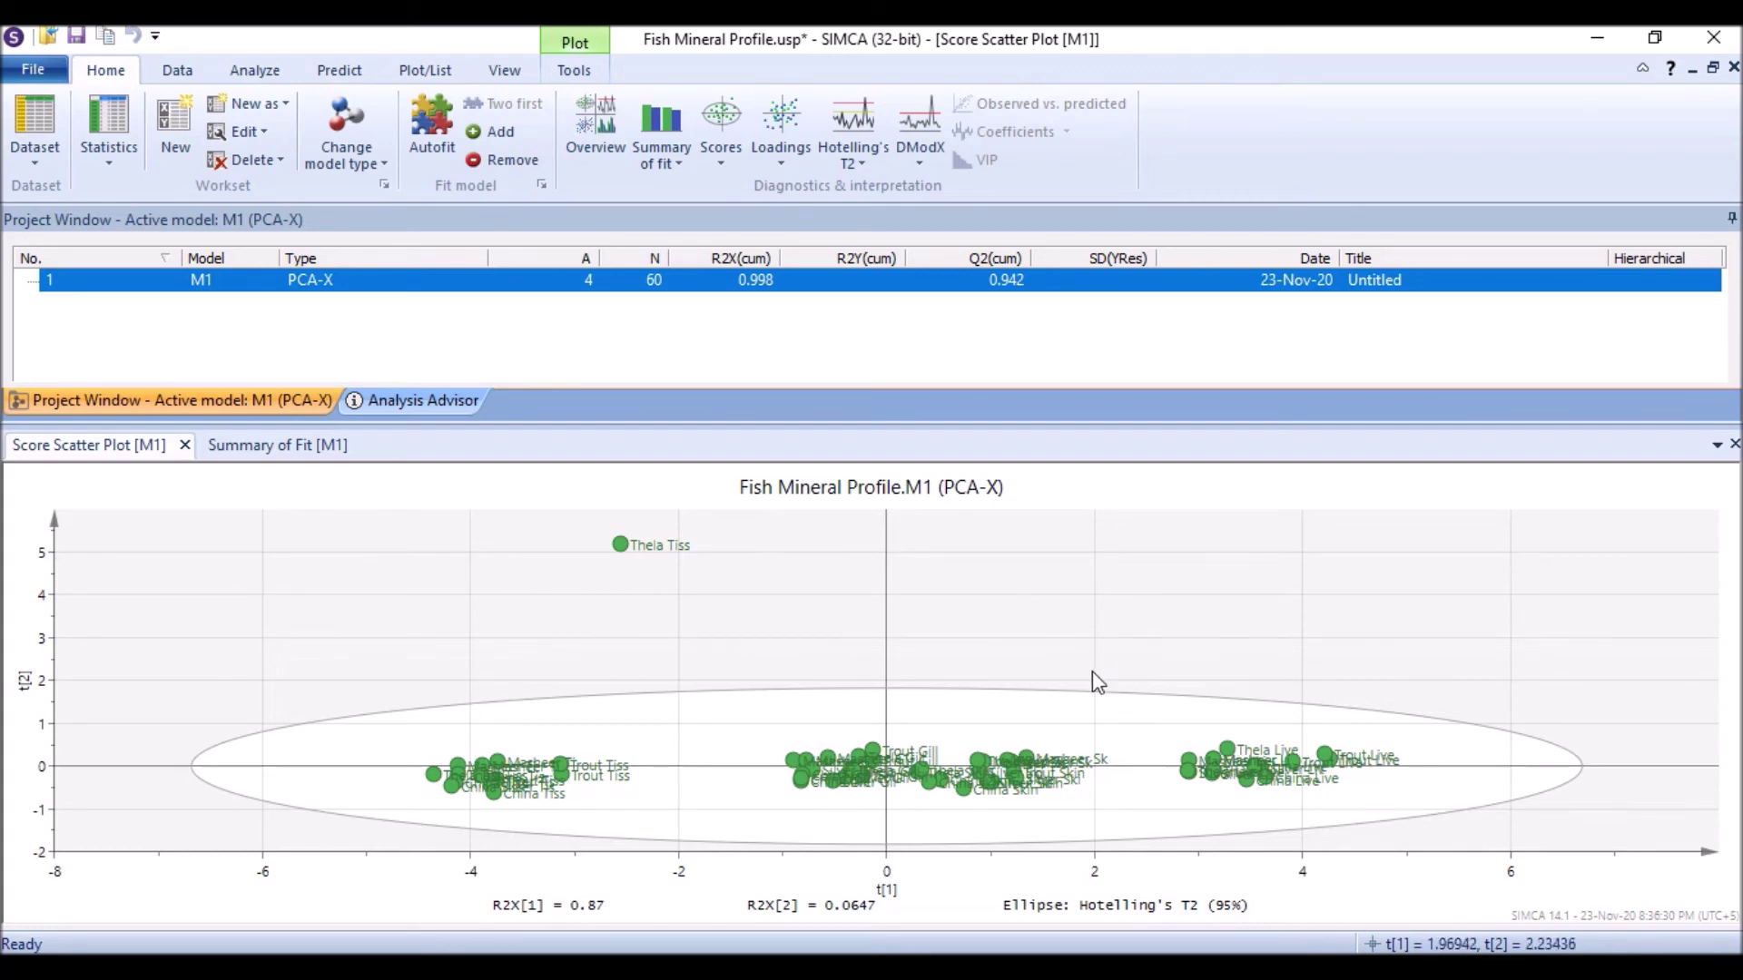
right_click(1036, 654)
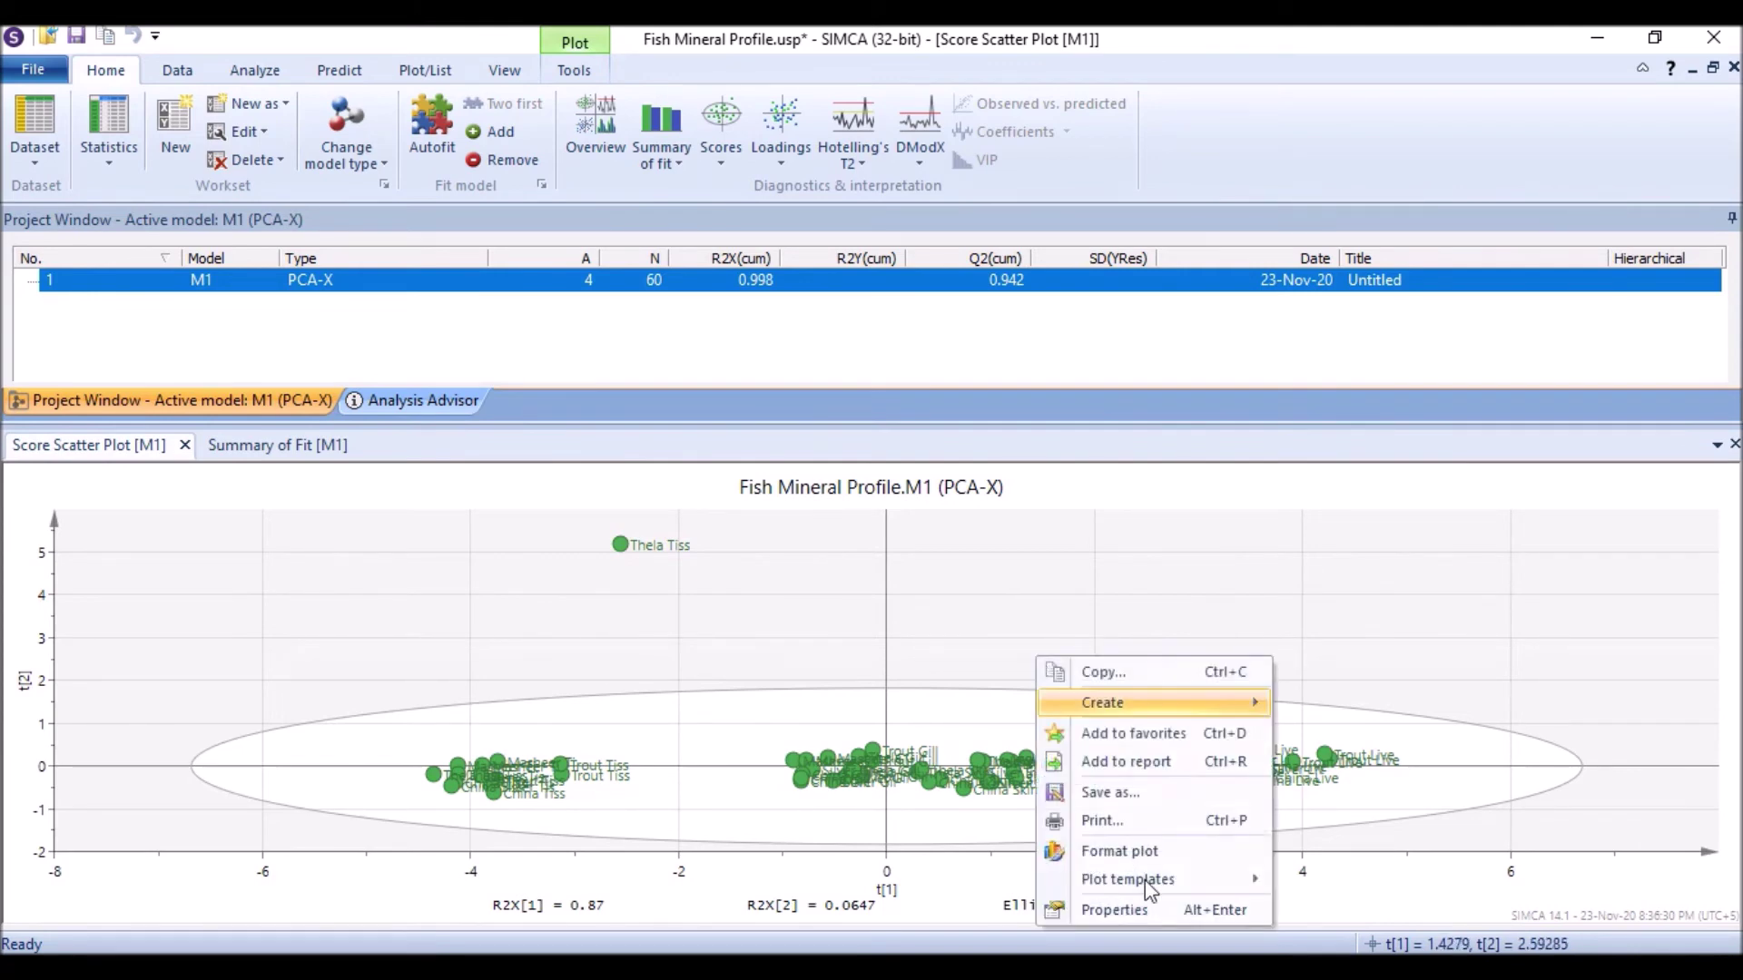
Step: Set the score plot's point labels to the secondary observation ID (Obs. Sec. ID:1)
left_click(1148, 913)
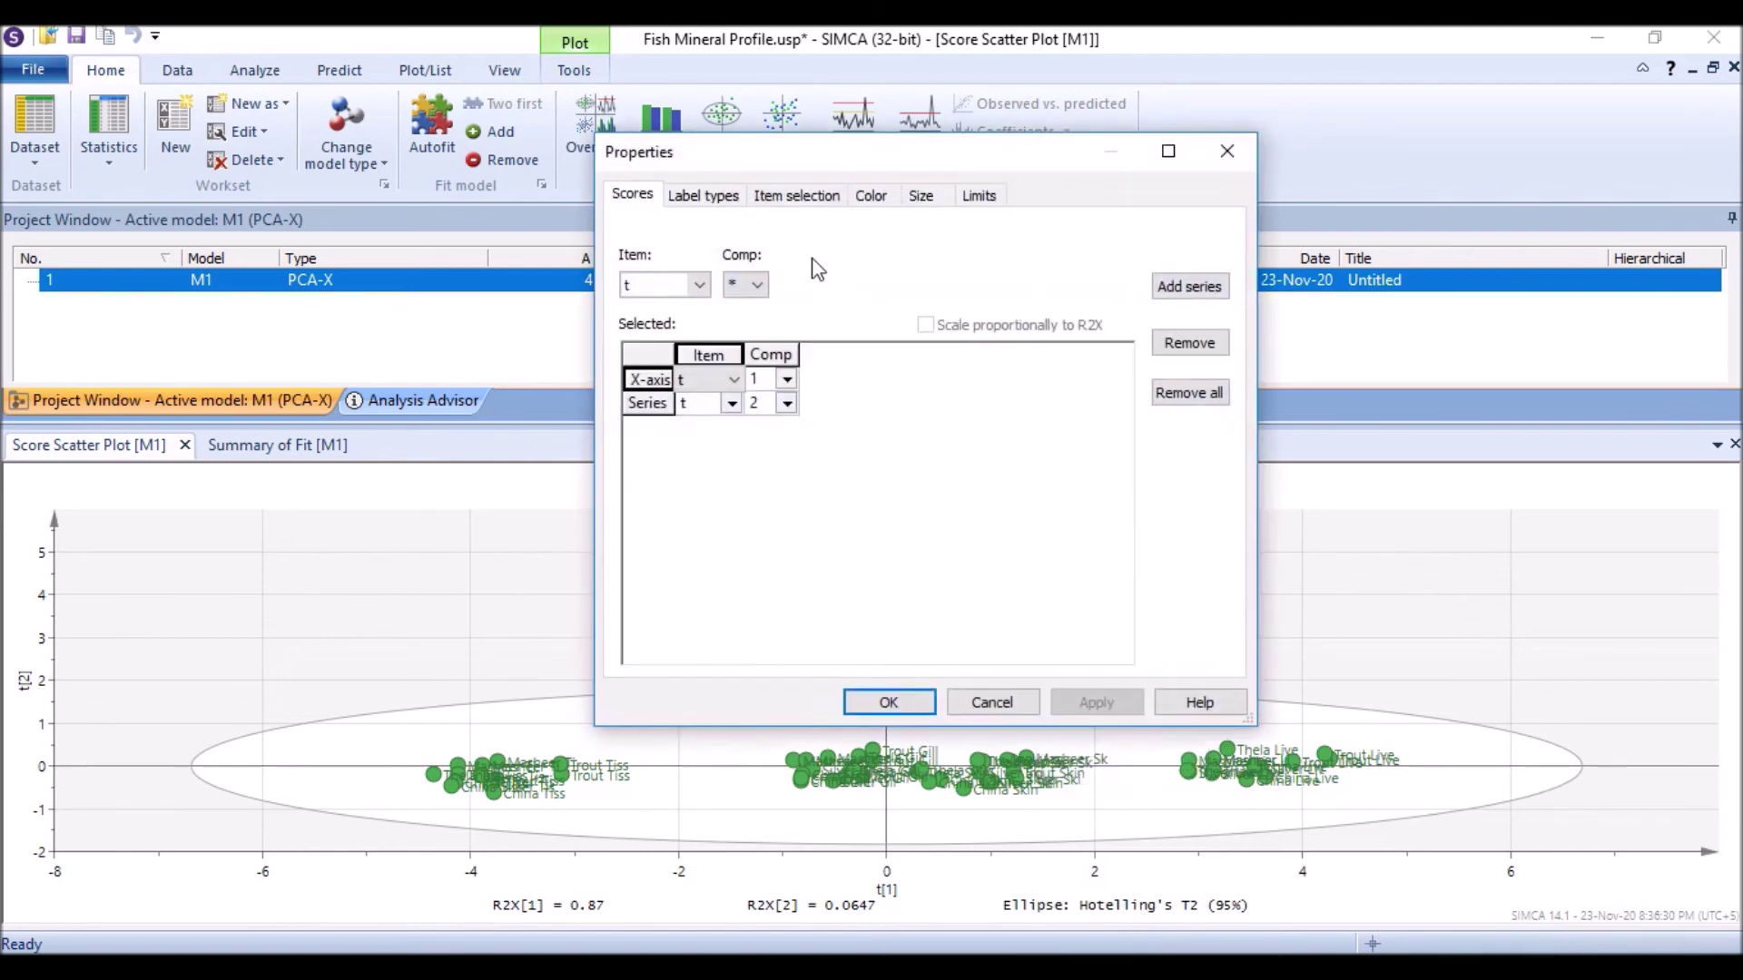
left_click(704, 199)
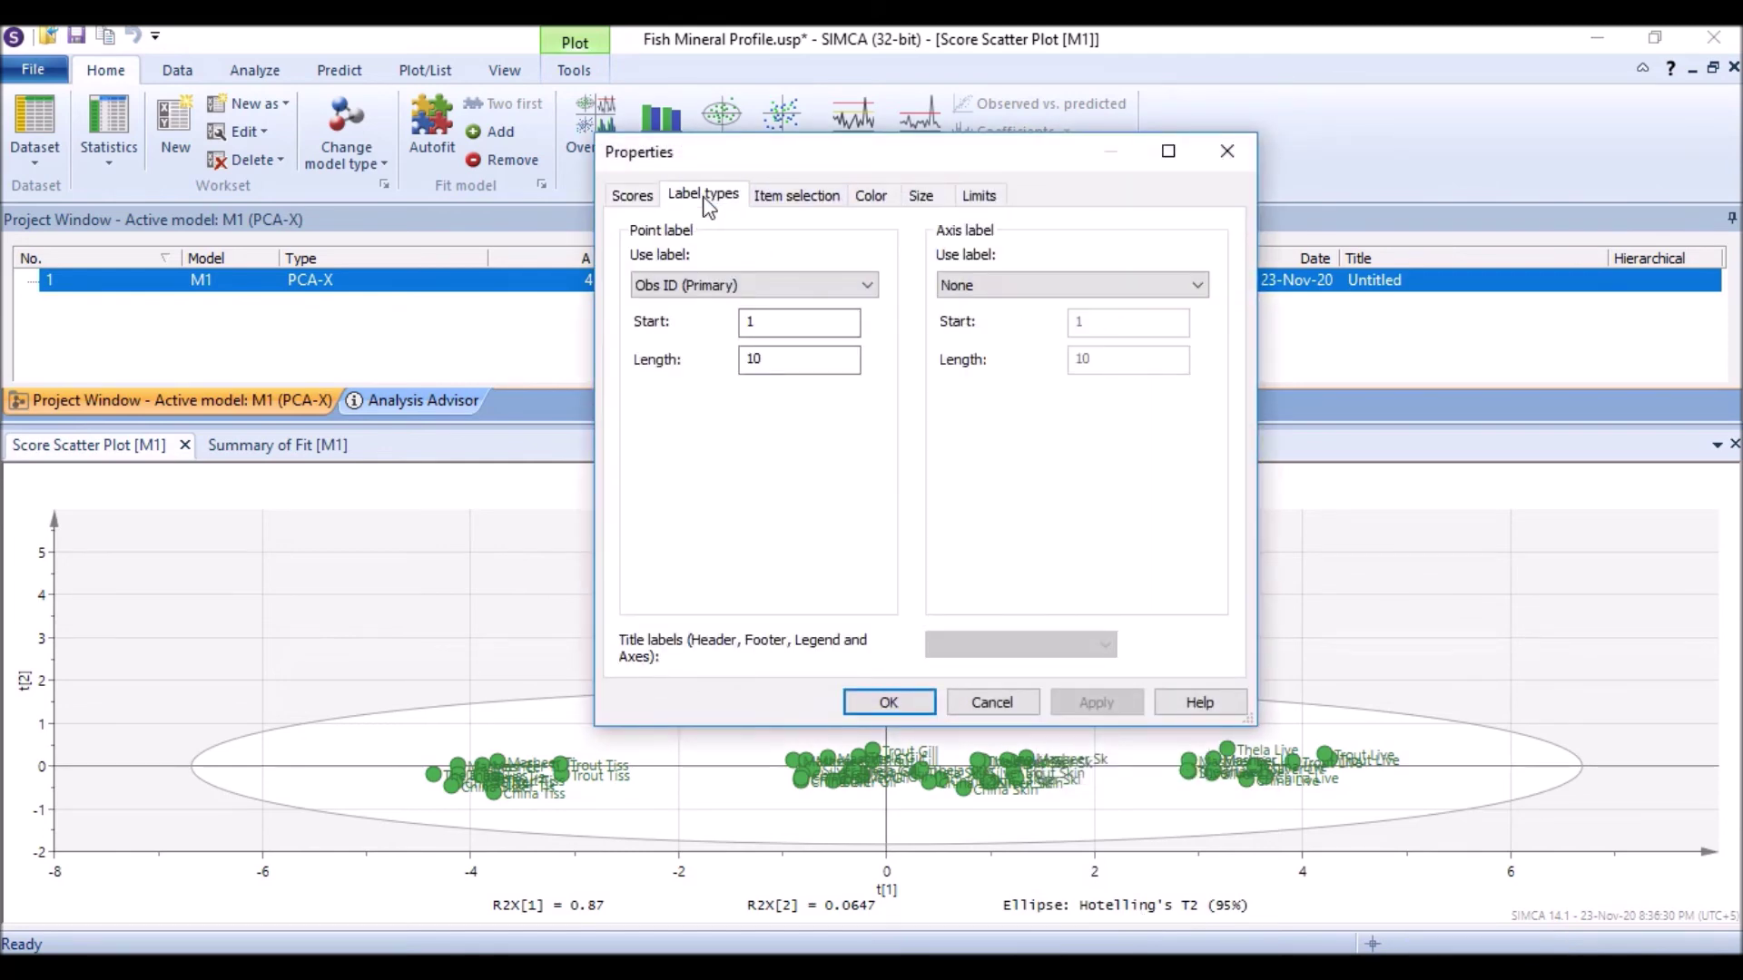
left_click(834, 284)
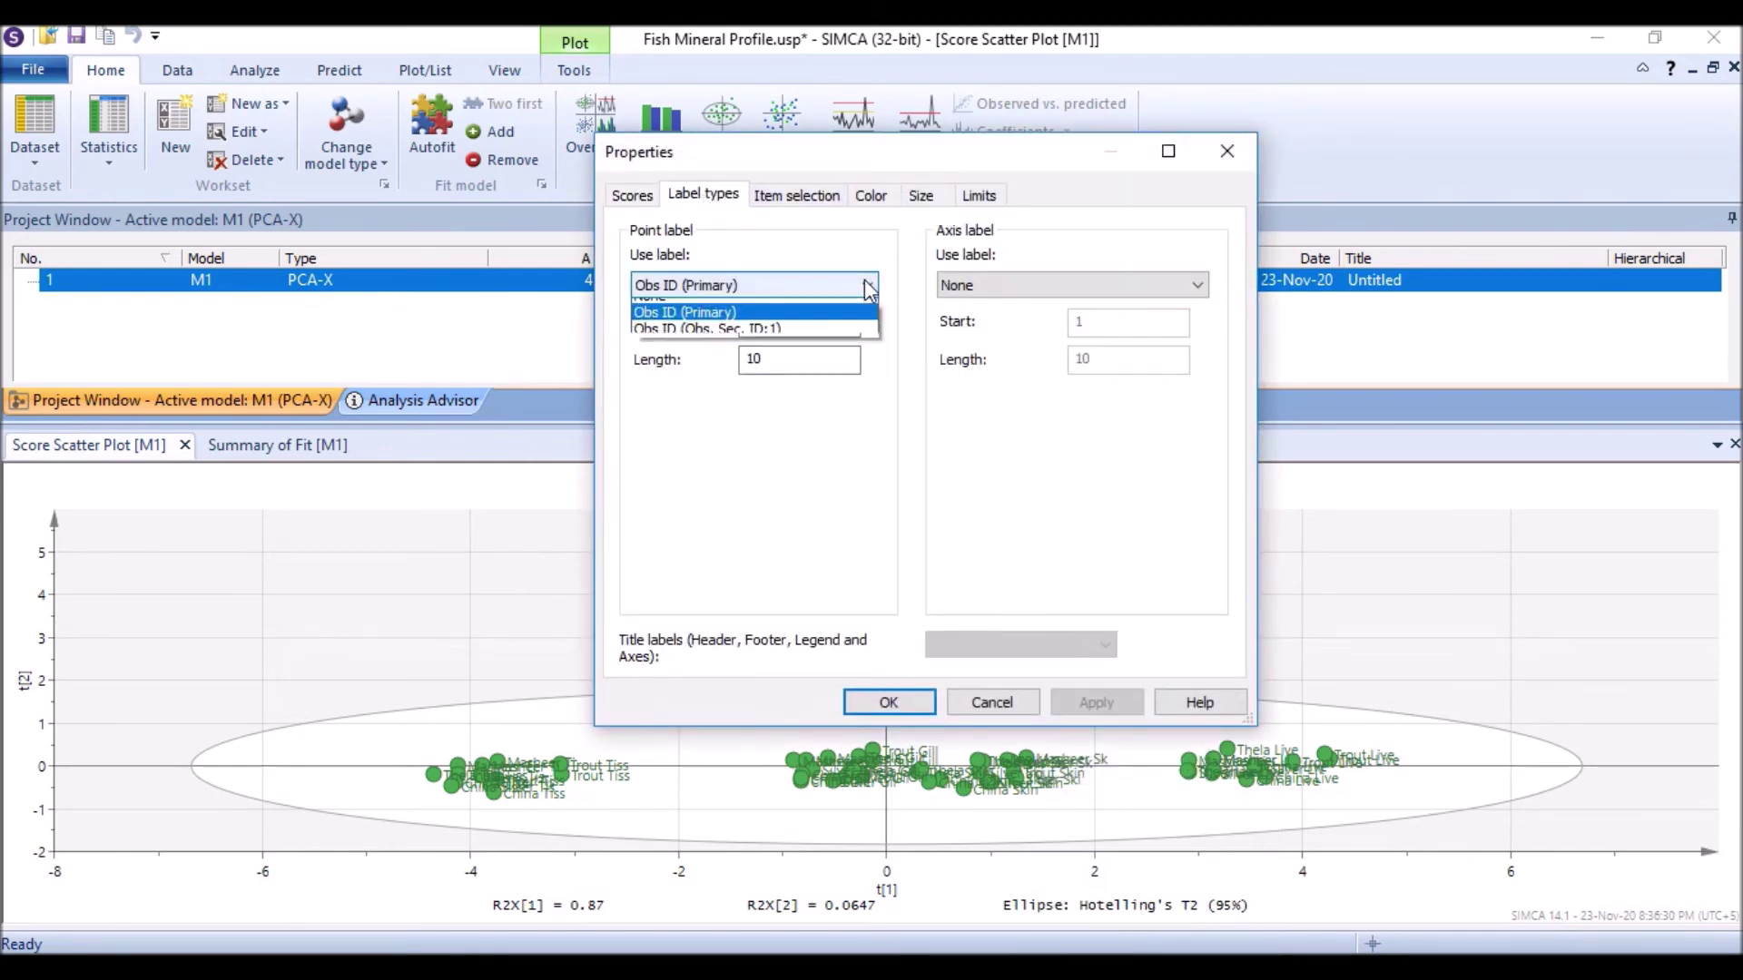
left_click(753, 341)
left_click(1096, 703)
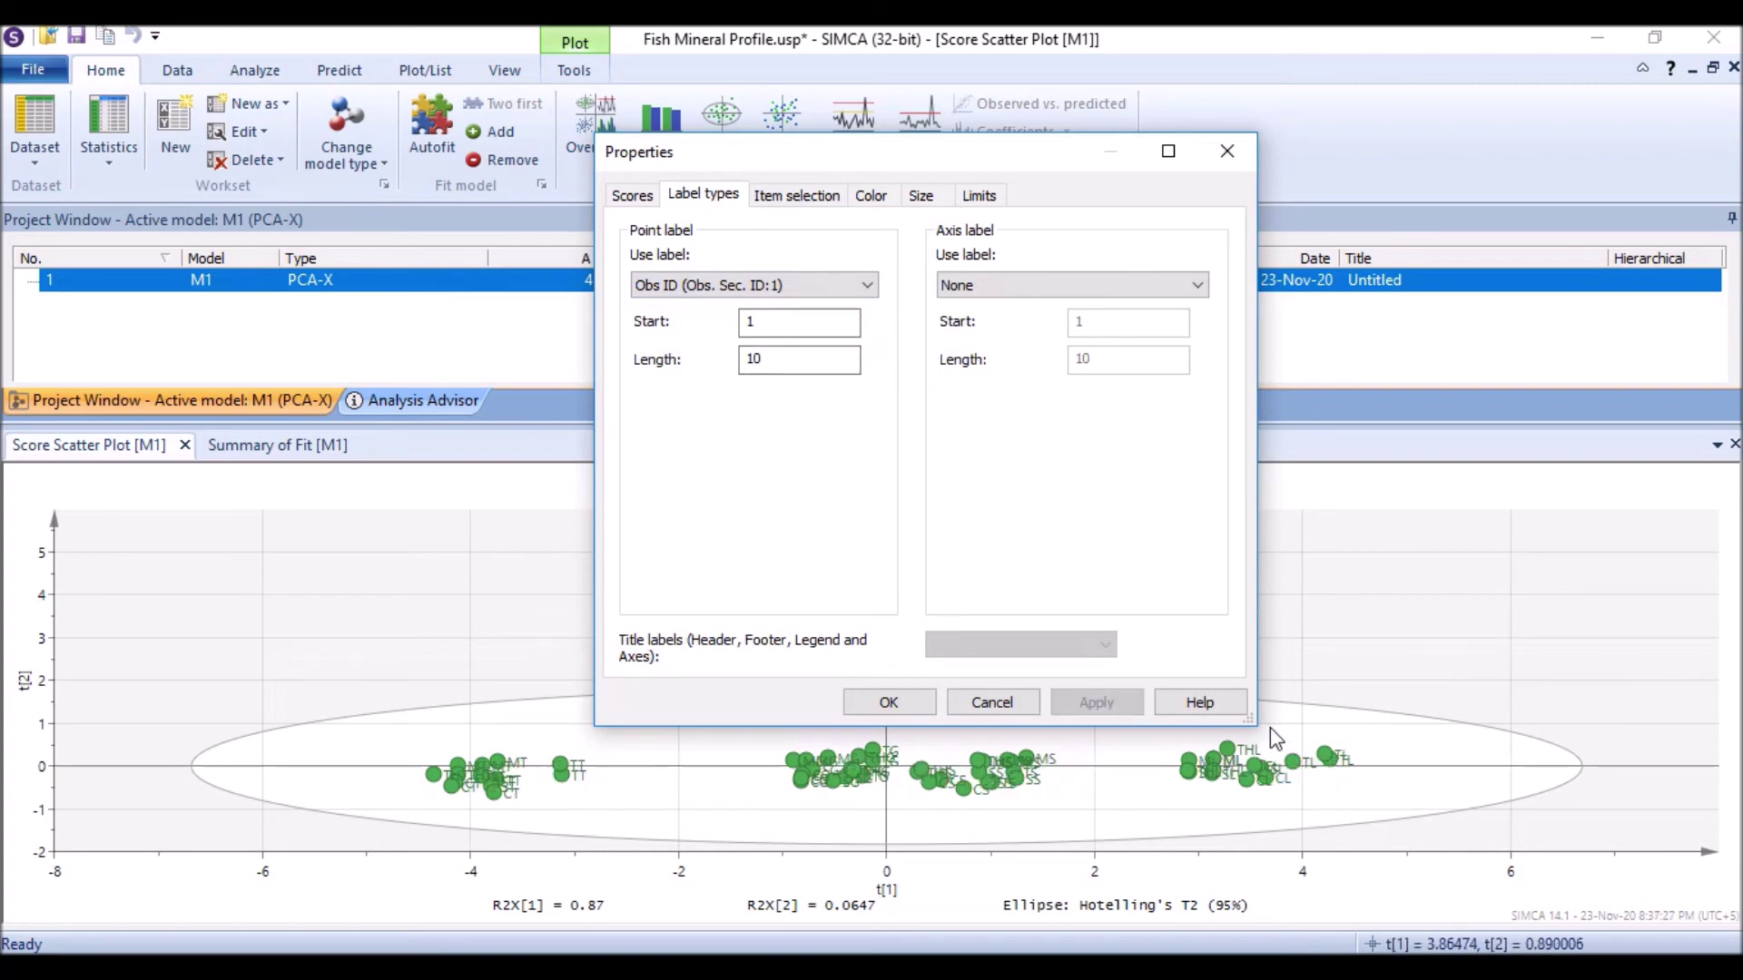
mouse_move(1000, 156)
left_mouse_down()
mouse_move(518, 41)
mouse_move(1354, 66)
left_mouse_up()
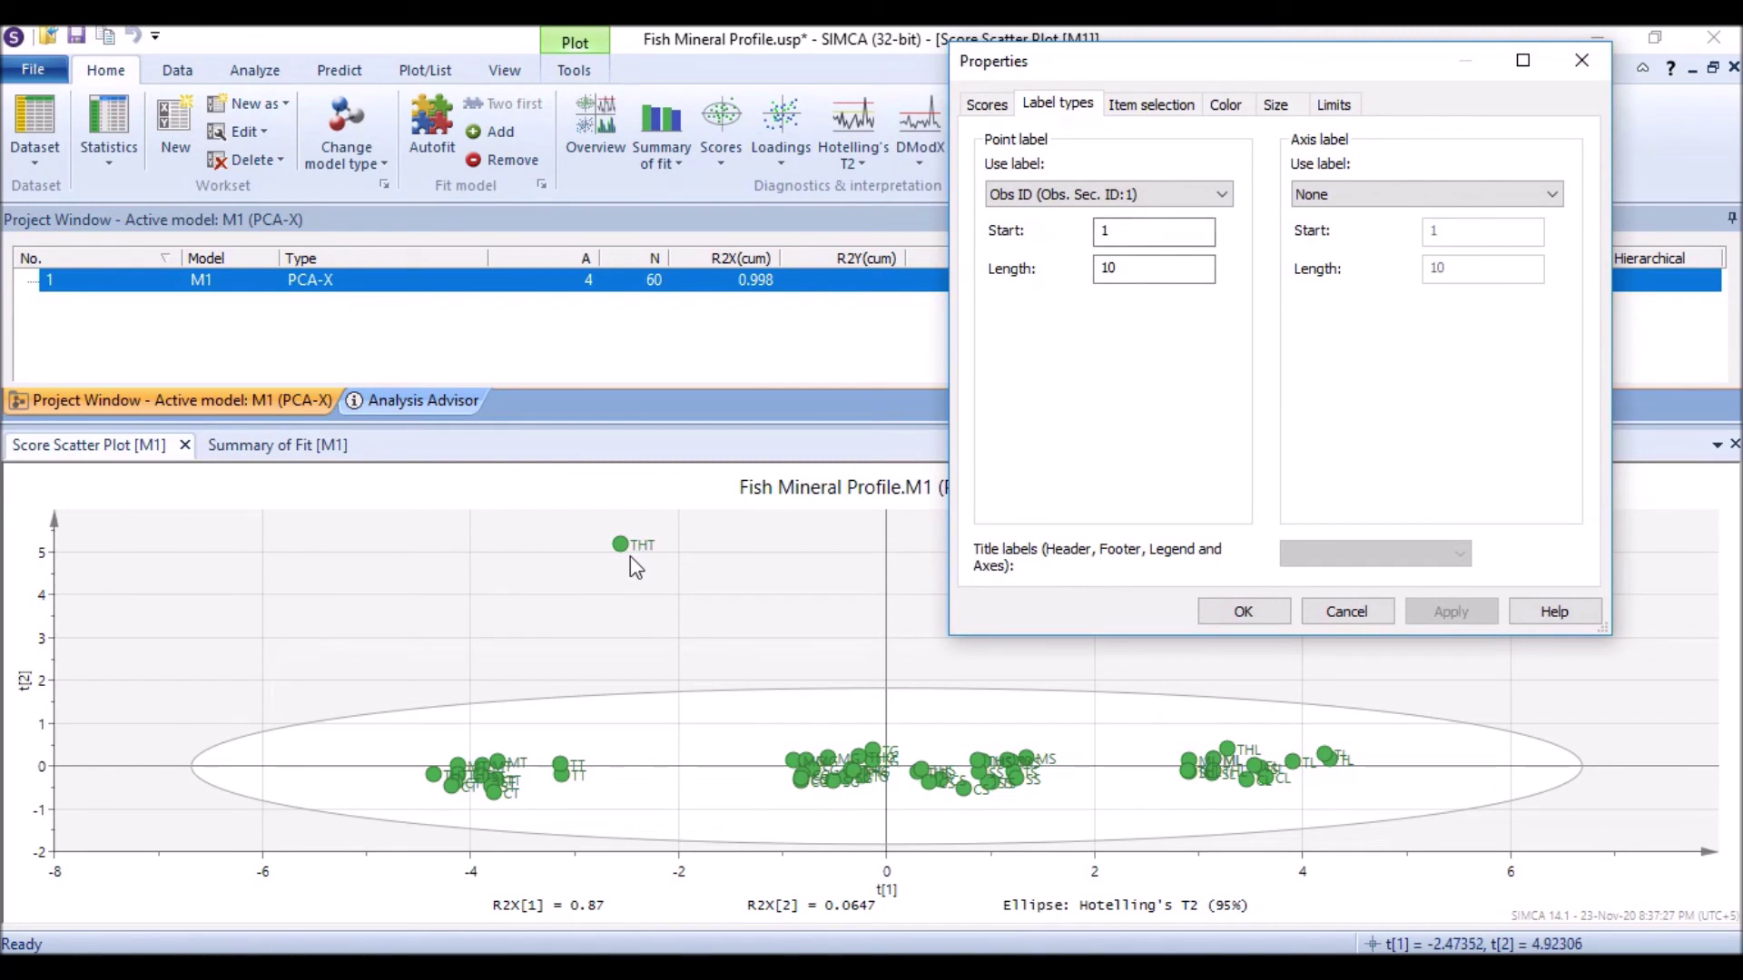
Step: Try primary observation IDs as x-axis labels, then remove them and close Properties
left_click(1404, 201)
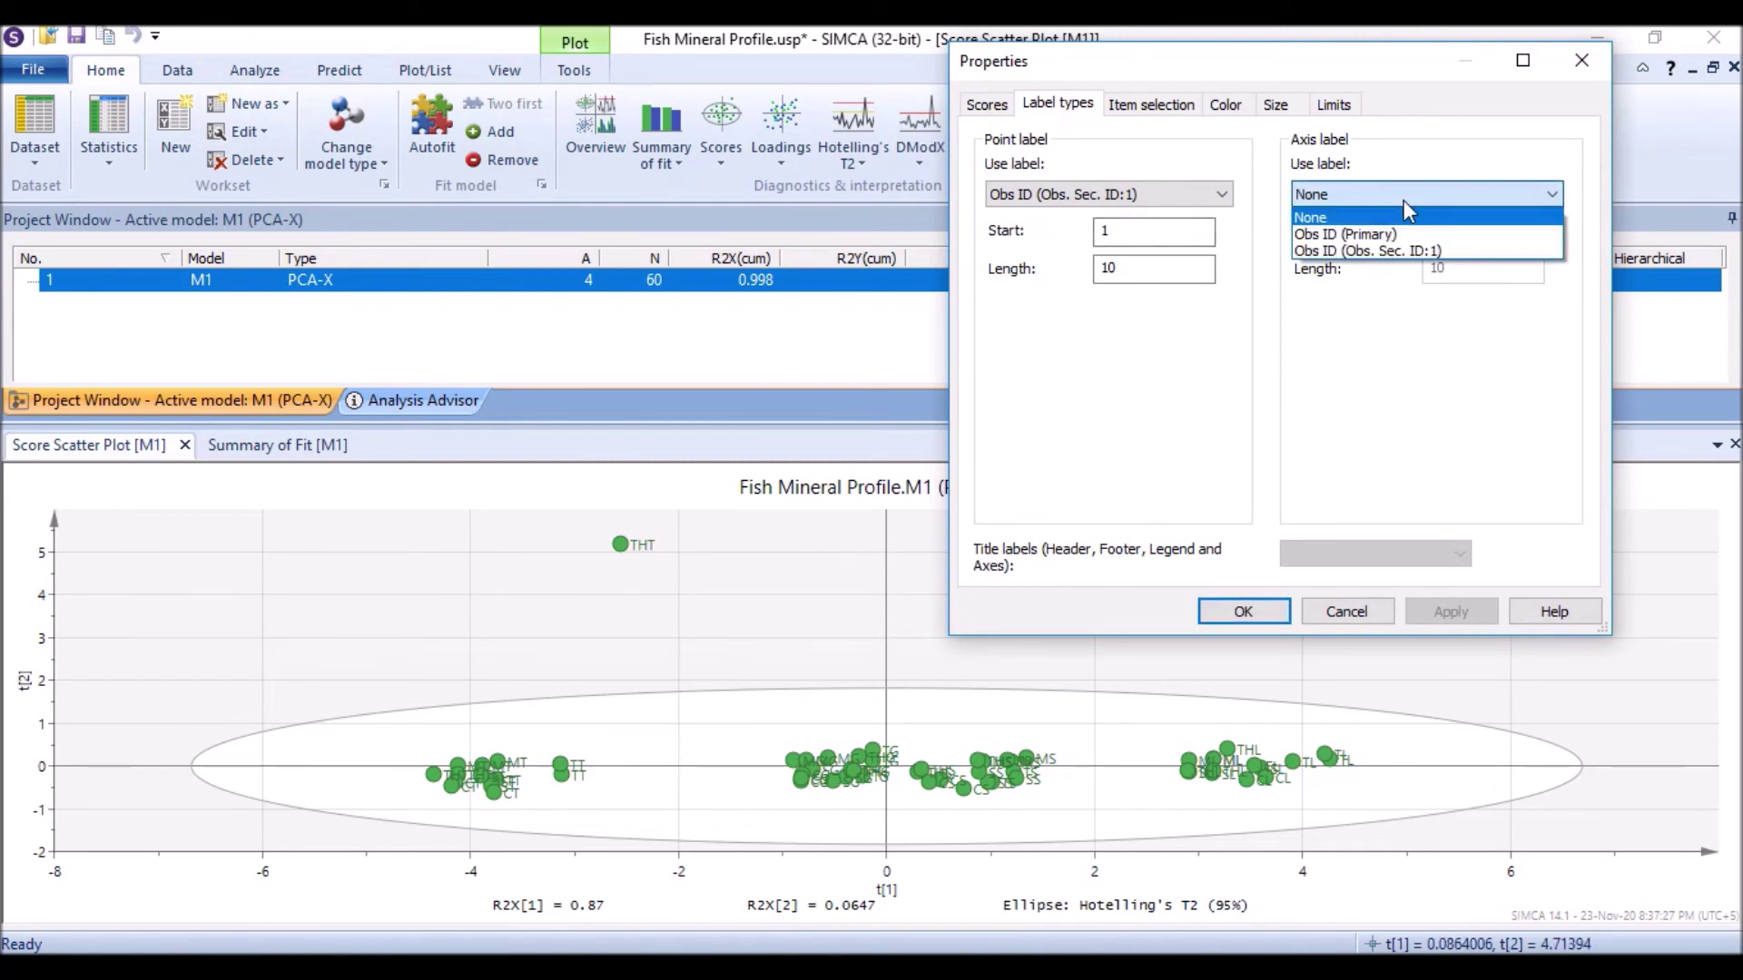
left_click(1361, 235)
left_click(1461, 612)
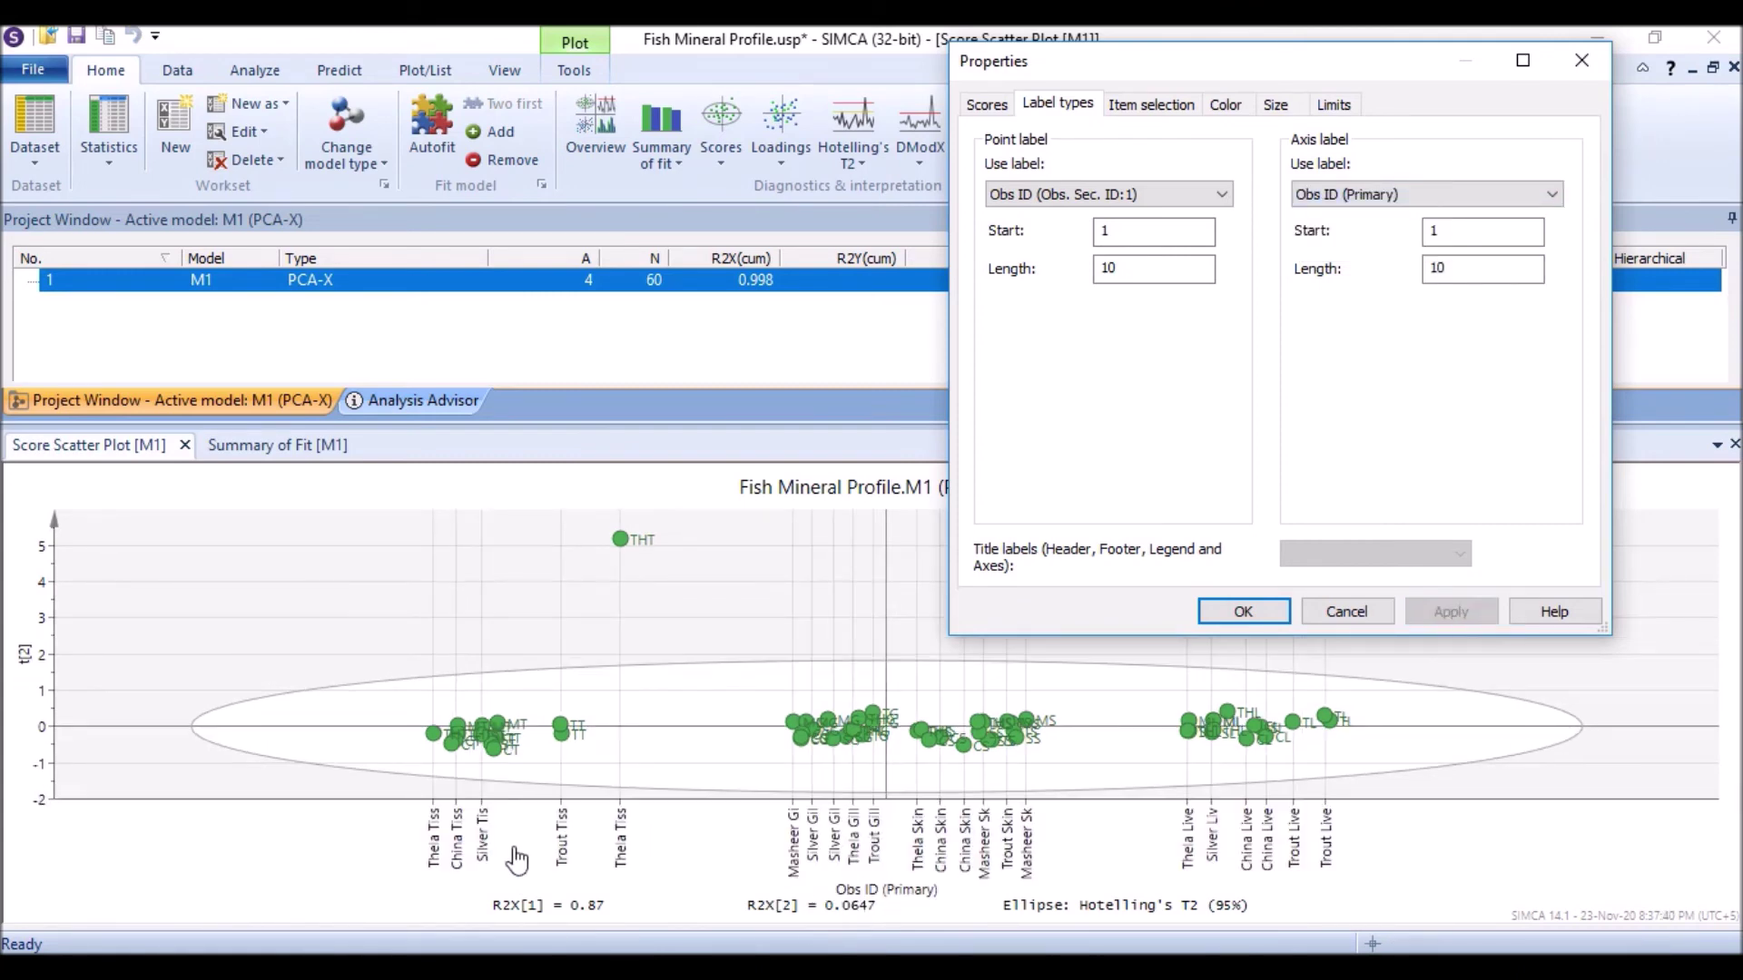
left_click(1444, 194)
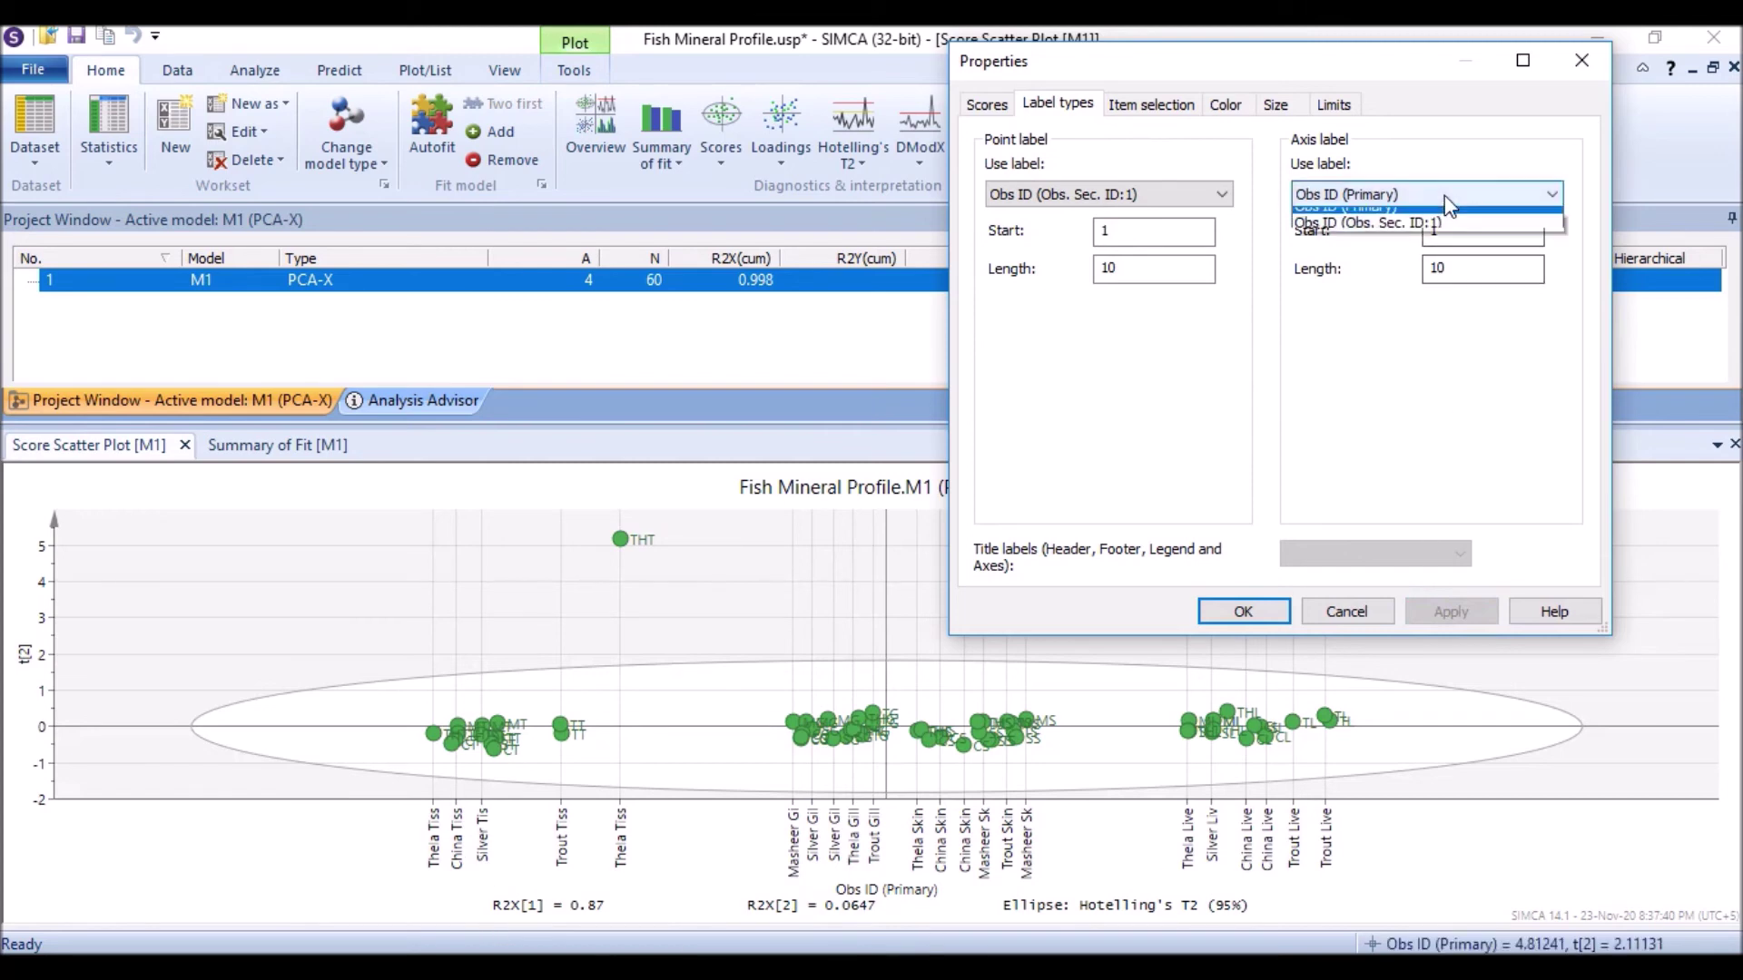
left_click(1367, 217)
left_click(1453, 611)
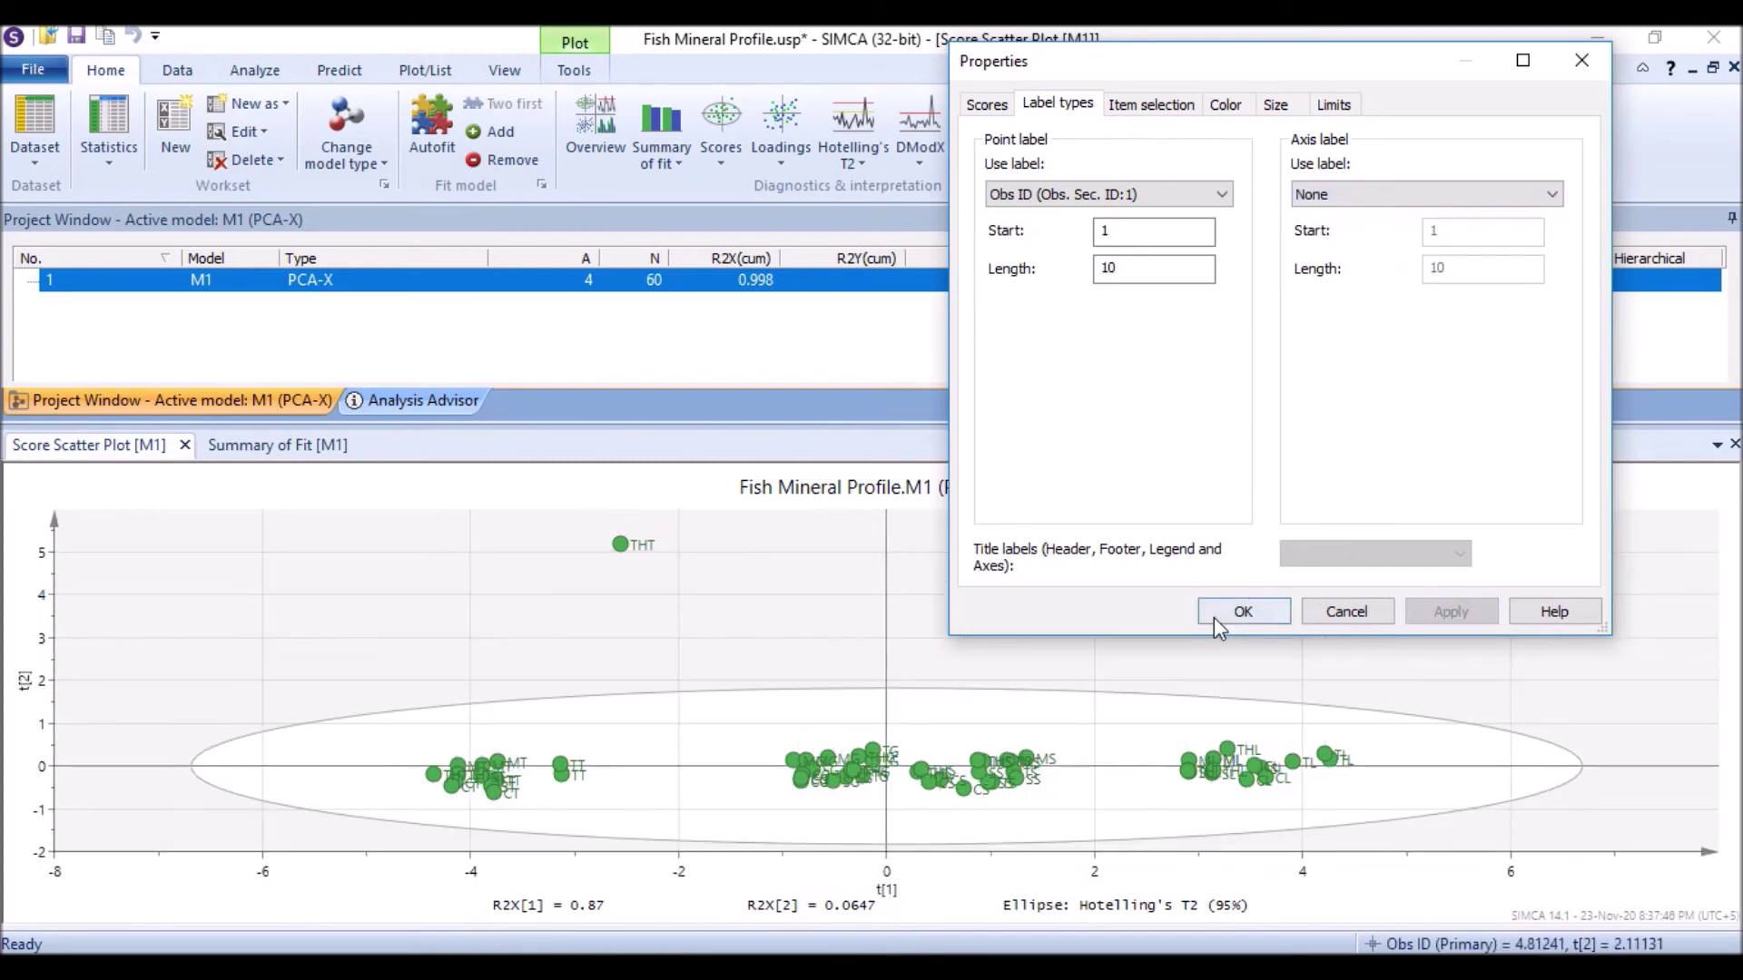
left_click(1243, 611)
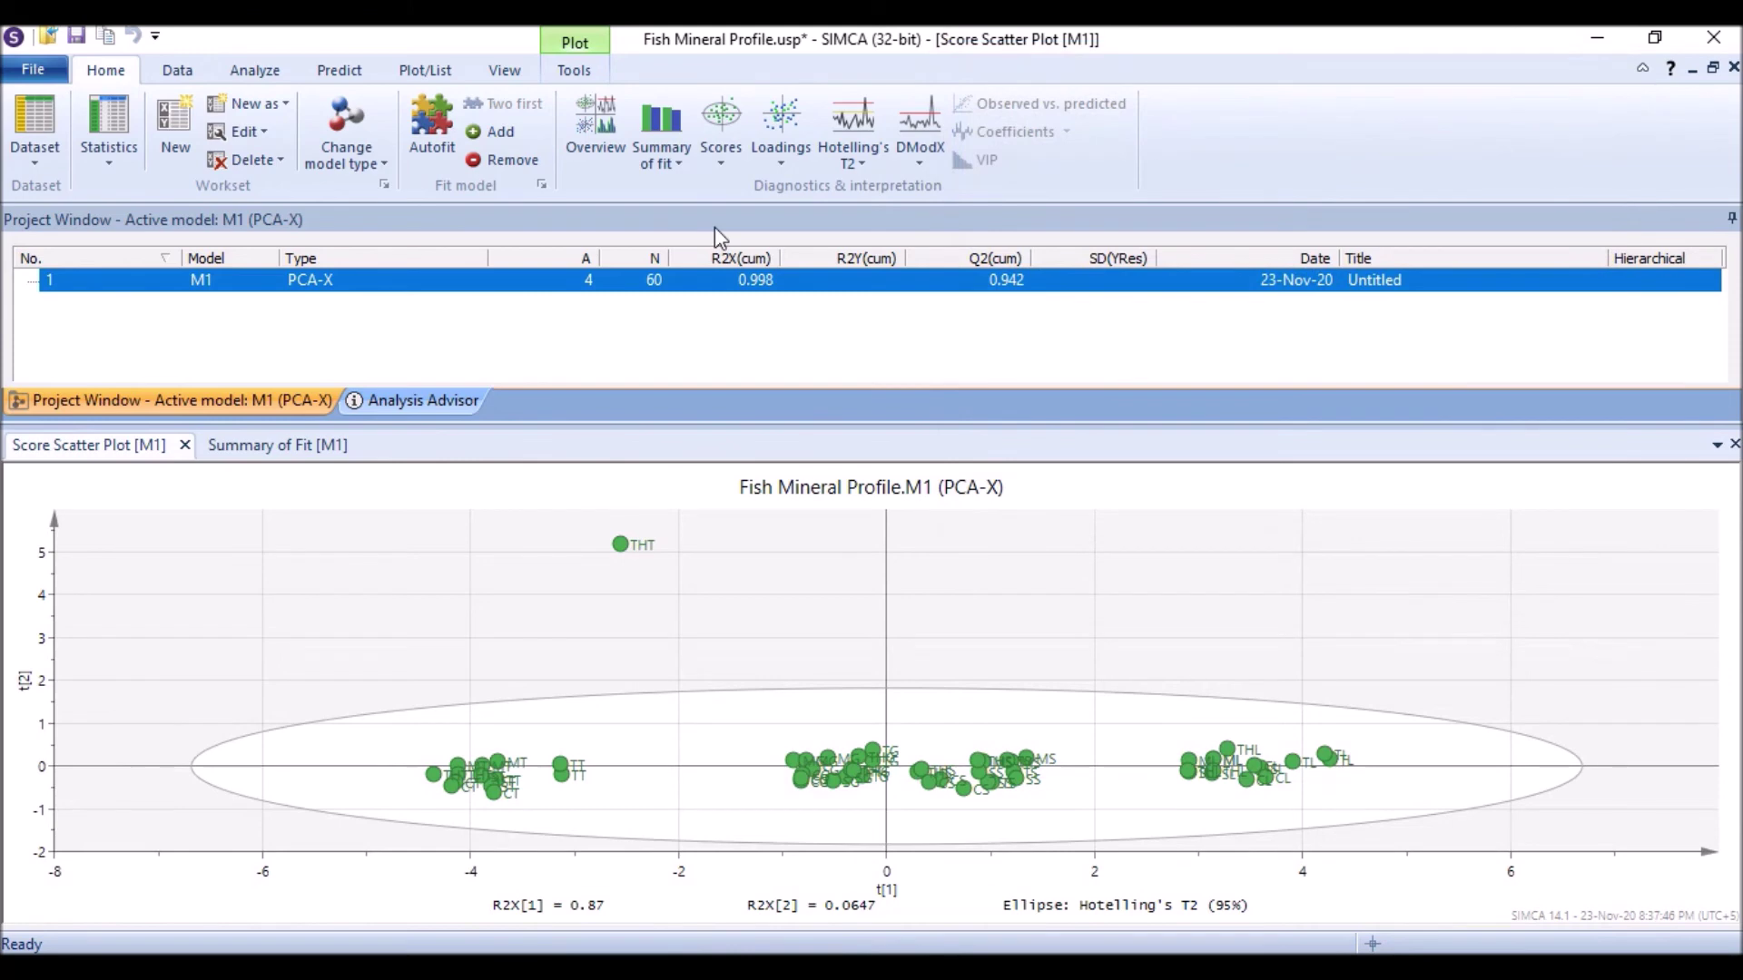
Step: Add a p[1] versus p[2] loading scatter plot, then request a 3D loadings plot
left_click(779, 165)
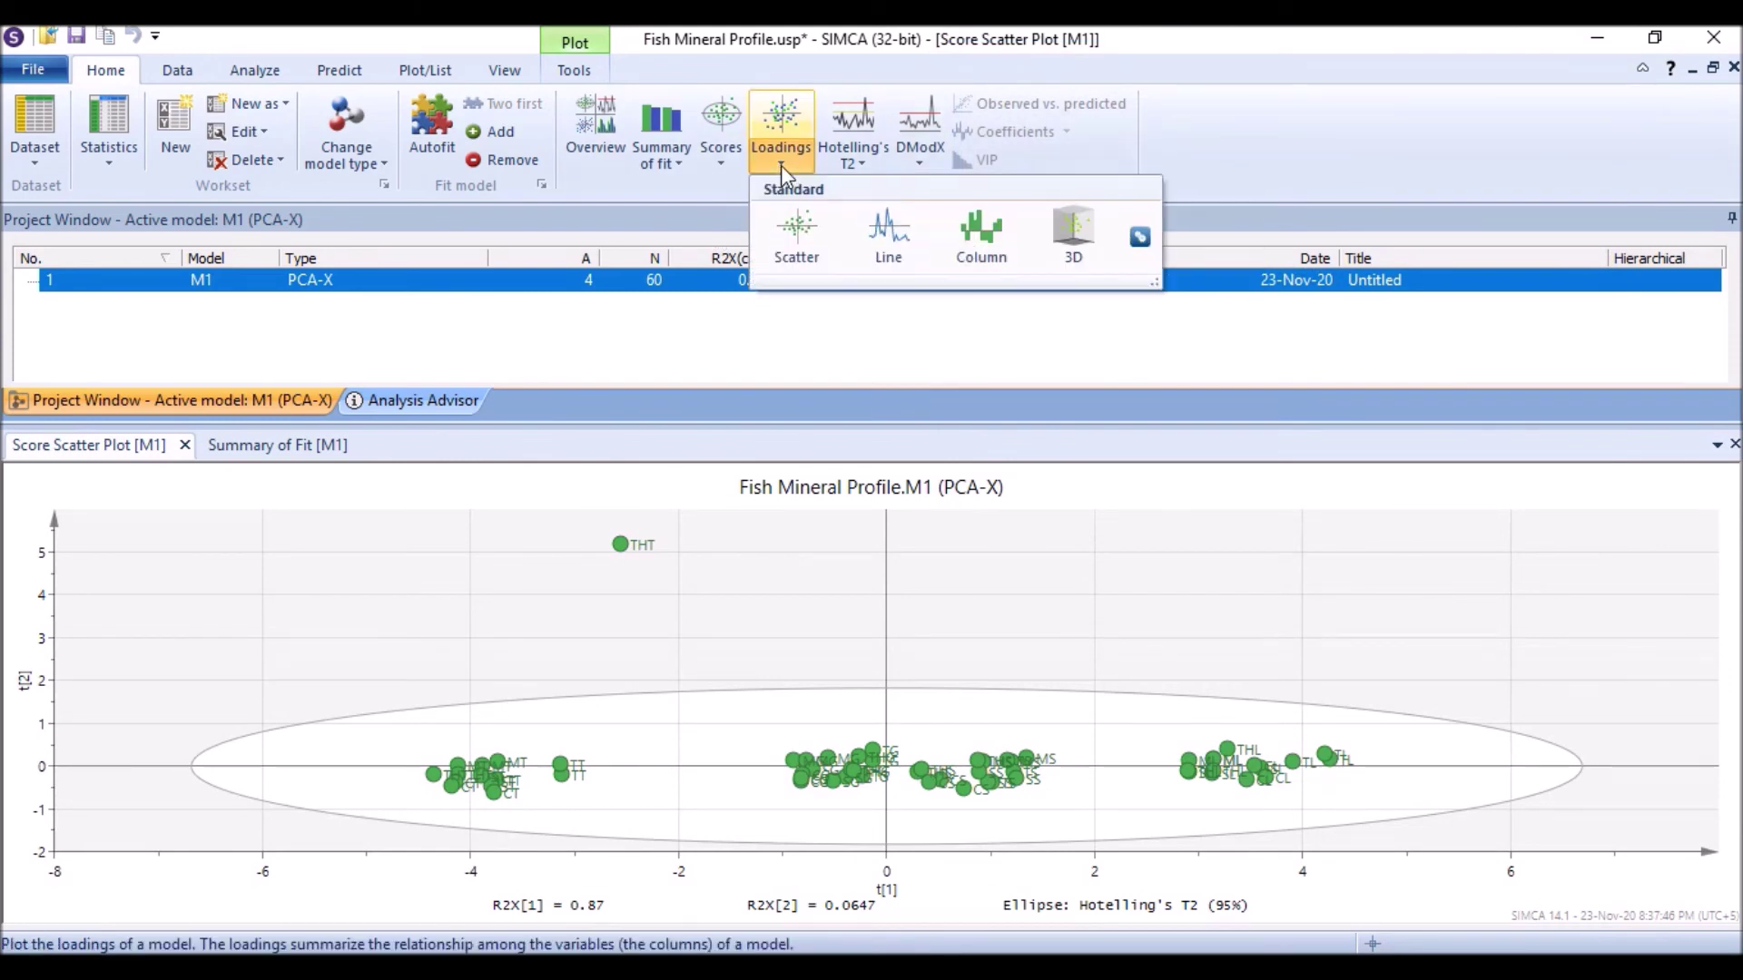
left_click(792, 253)
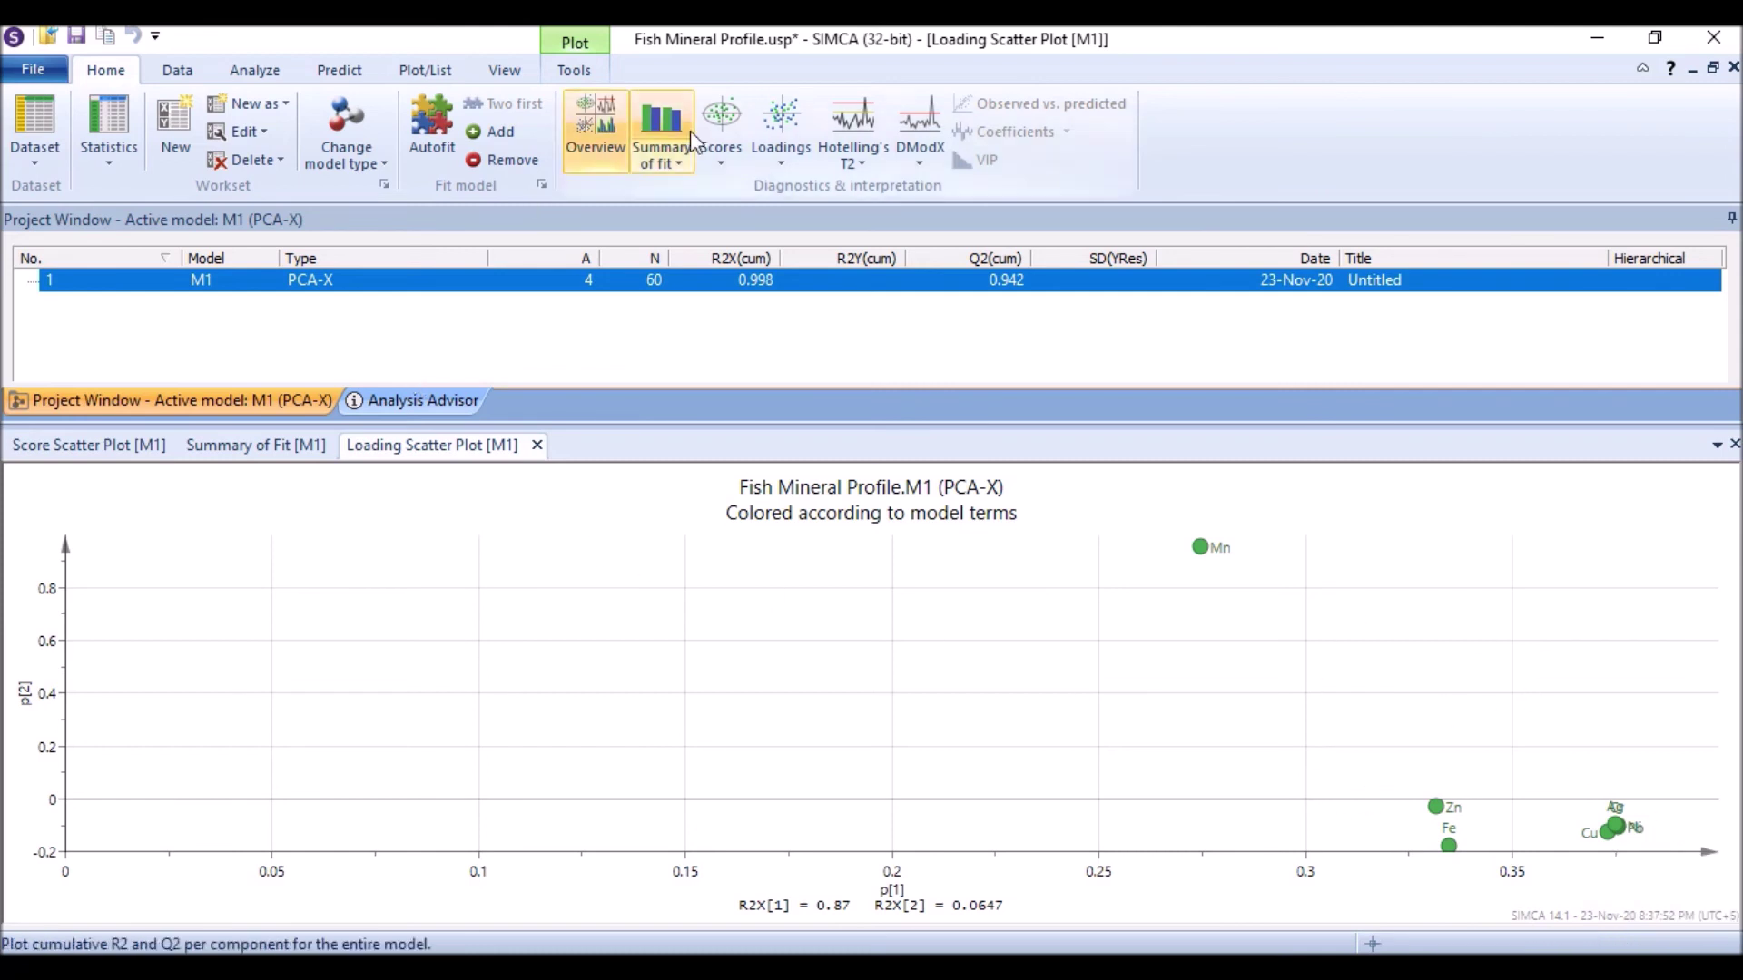
left_click(780, 165)
left_click(1086, 241)
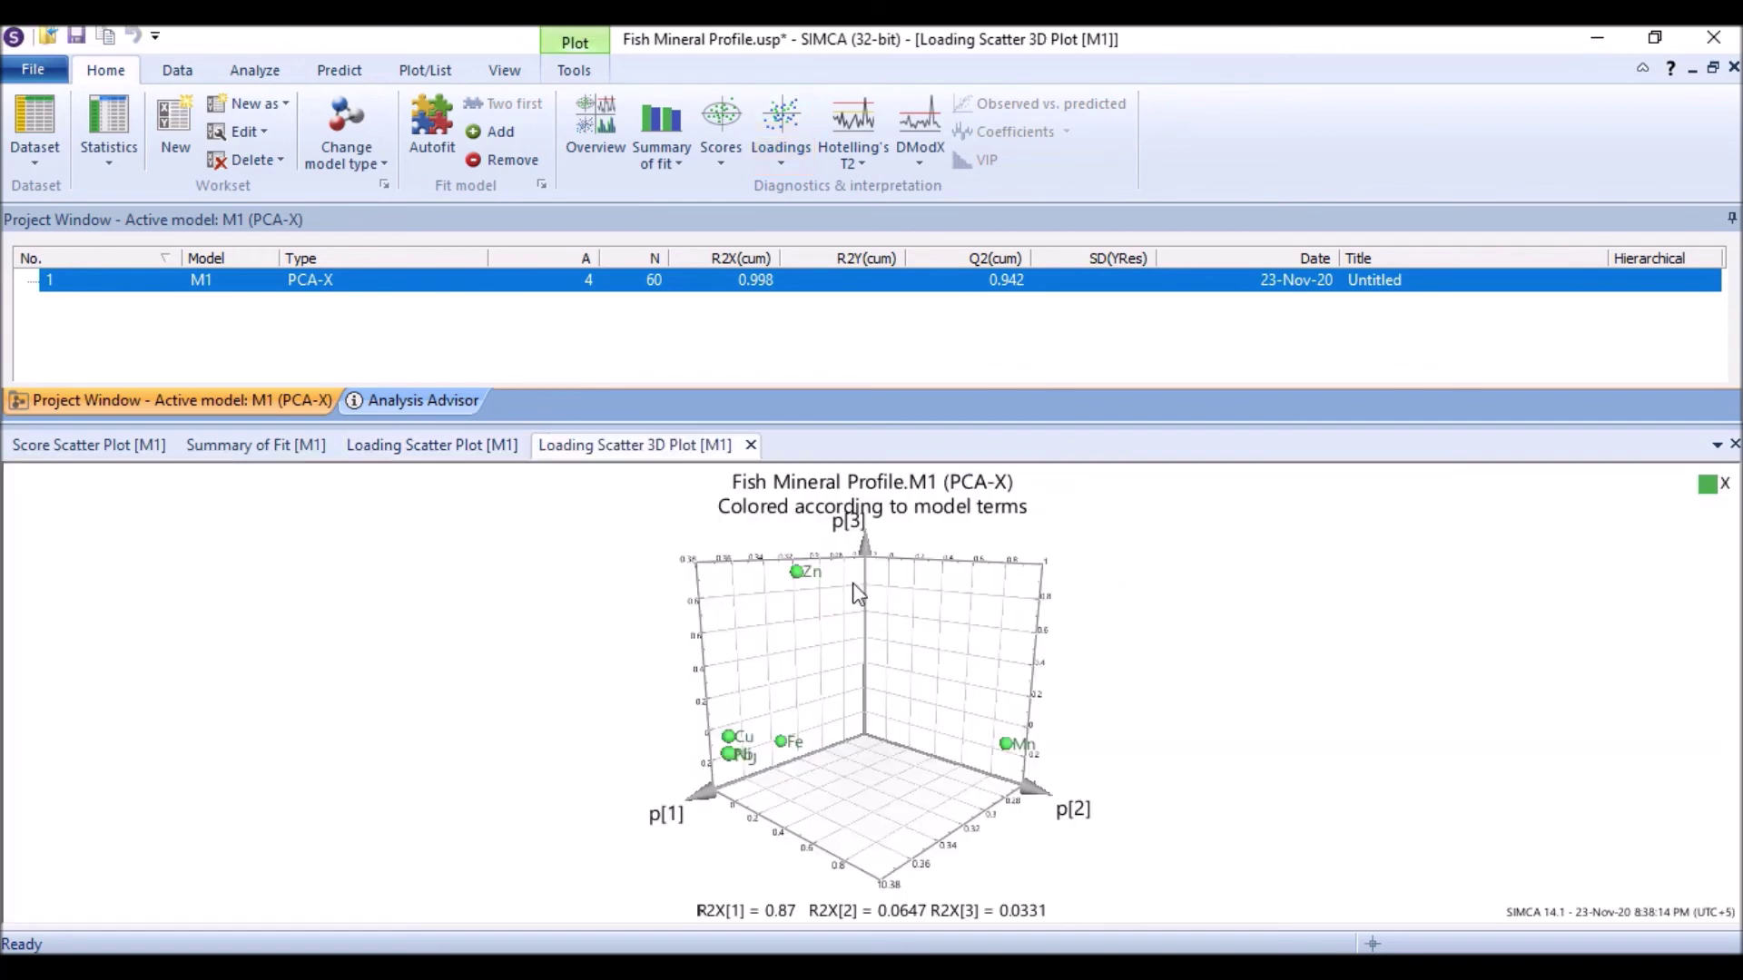
Step: Rotate the 3D loading scatter plot of p[1], p[2] and p[3] to a new angle
mouse_move(1098, 572)
left_mouse_down()
mouse_move(887, 680)
mouse_move(1024, 694)
mouse_move(867, 719)
mouse_move(1005, 720)
mouse_move(907, 717)
mouse_move(821, 645)
left_mouse_up()
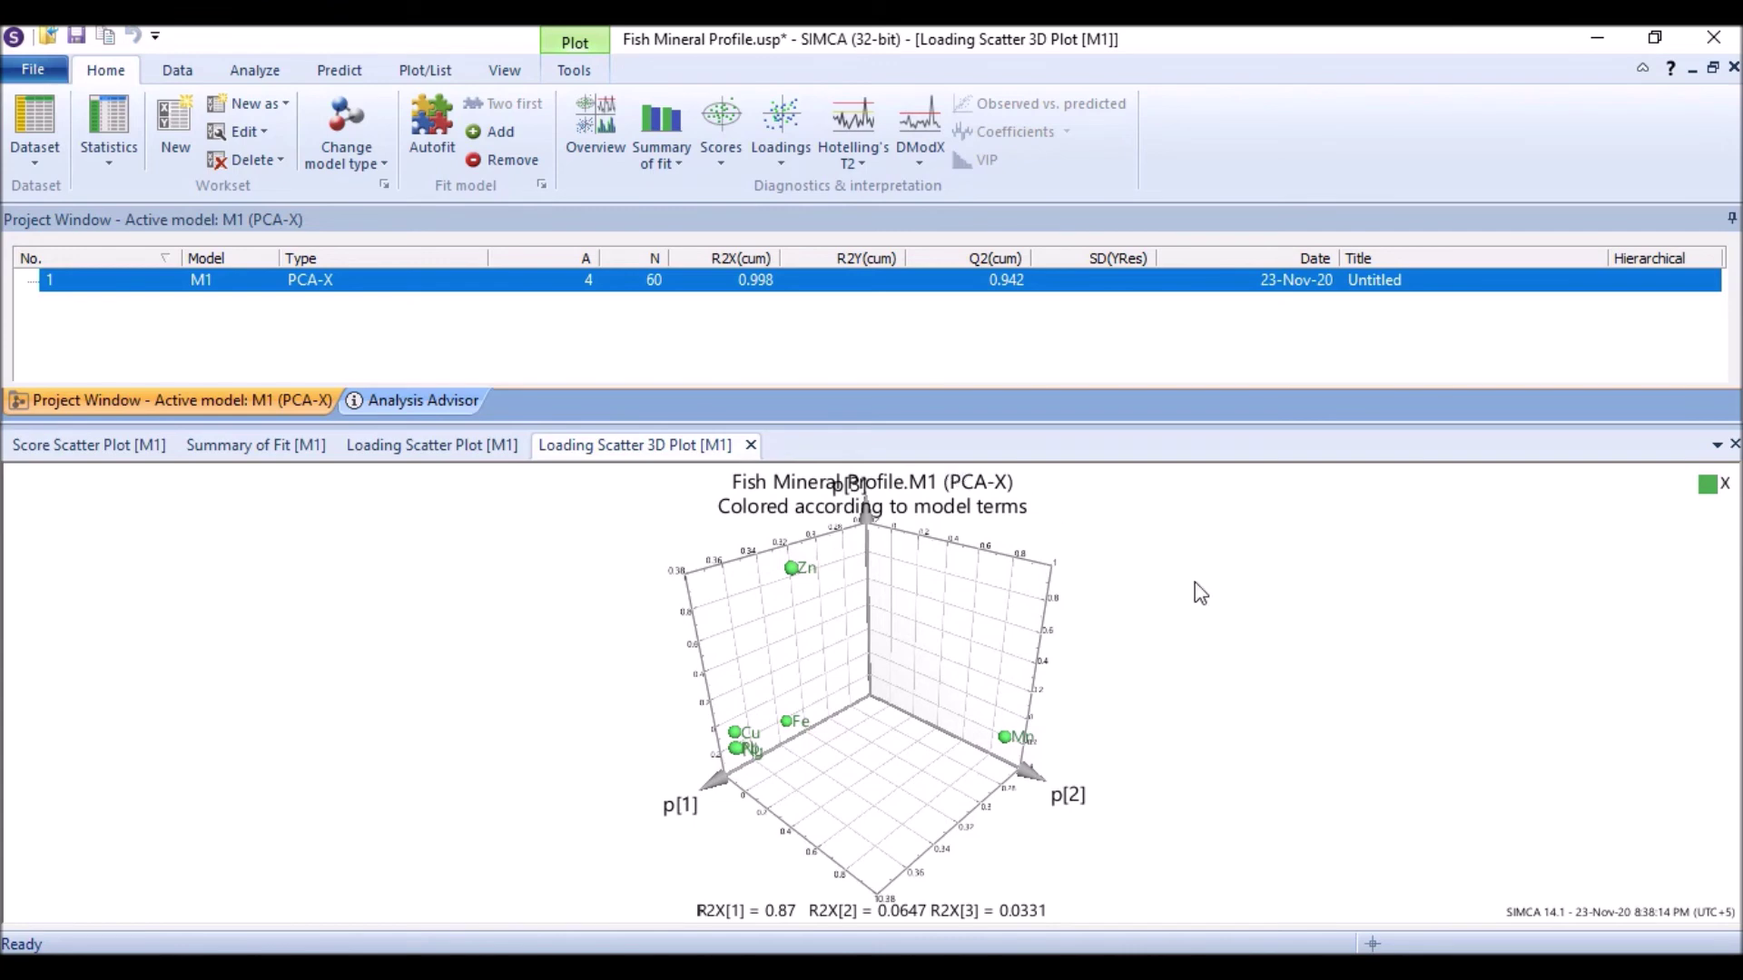
scroll(1195, 593, "up", 2)
scroll(1195, 595, "down", 2)
scroll(1195, 595, "down", 1)
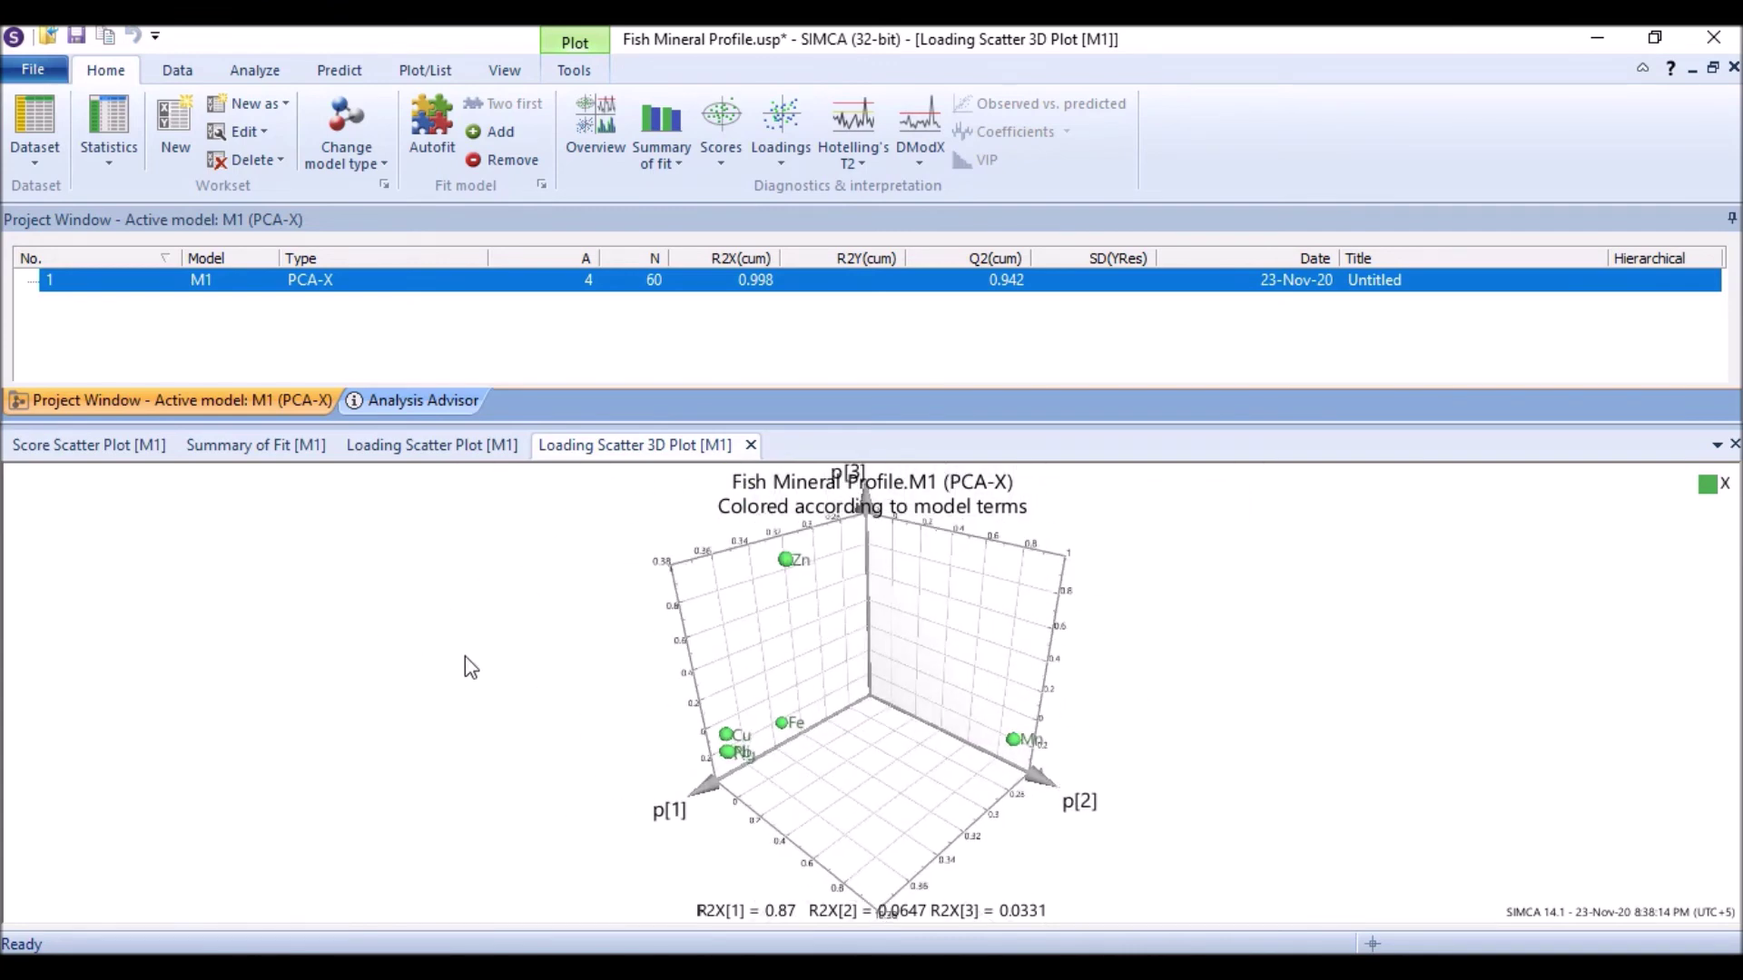
Step: Set the 3D loading plot's gridlines to No gridlines in Format Plot and apply
right_click(327, 641)
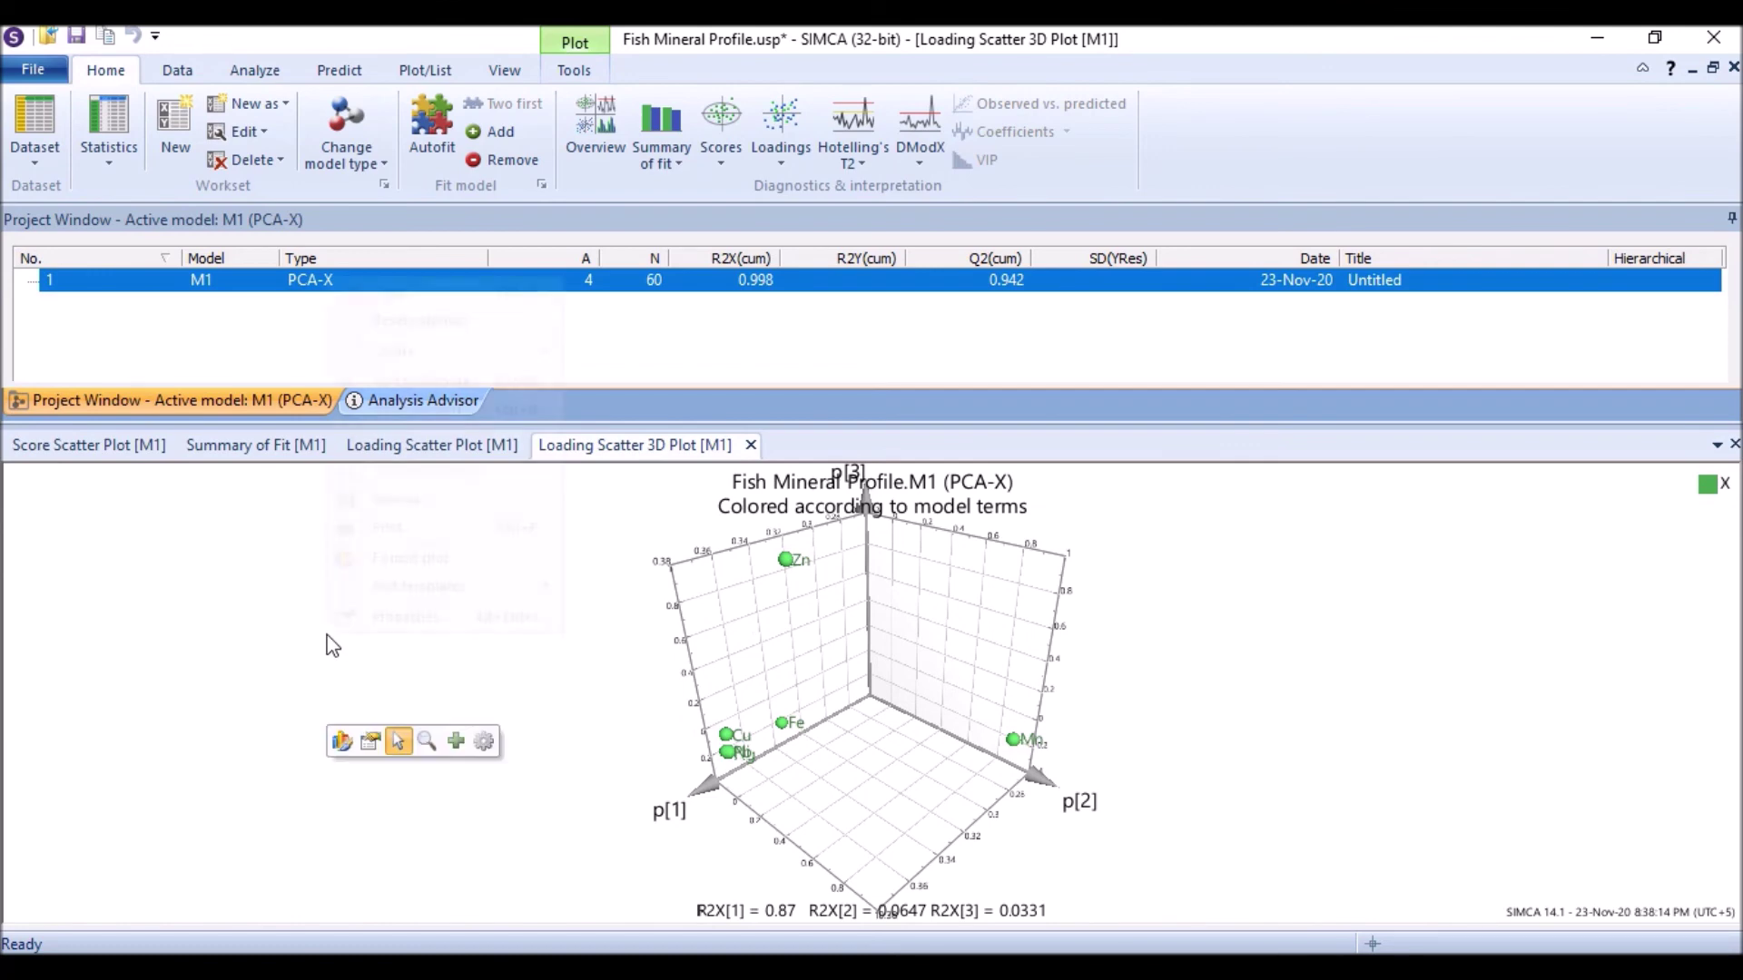
left_click(245, 645)
right_click(241, 638)
left_click(266, 627)
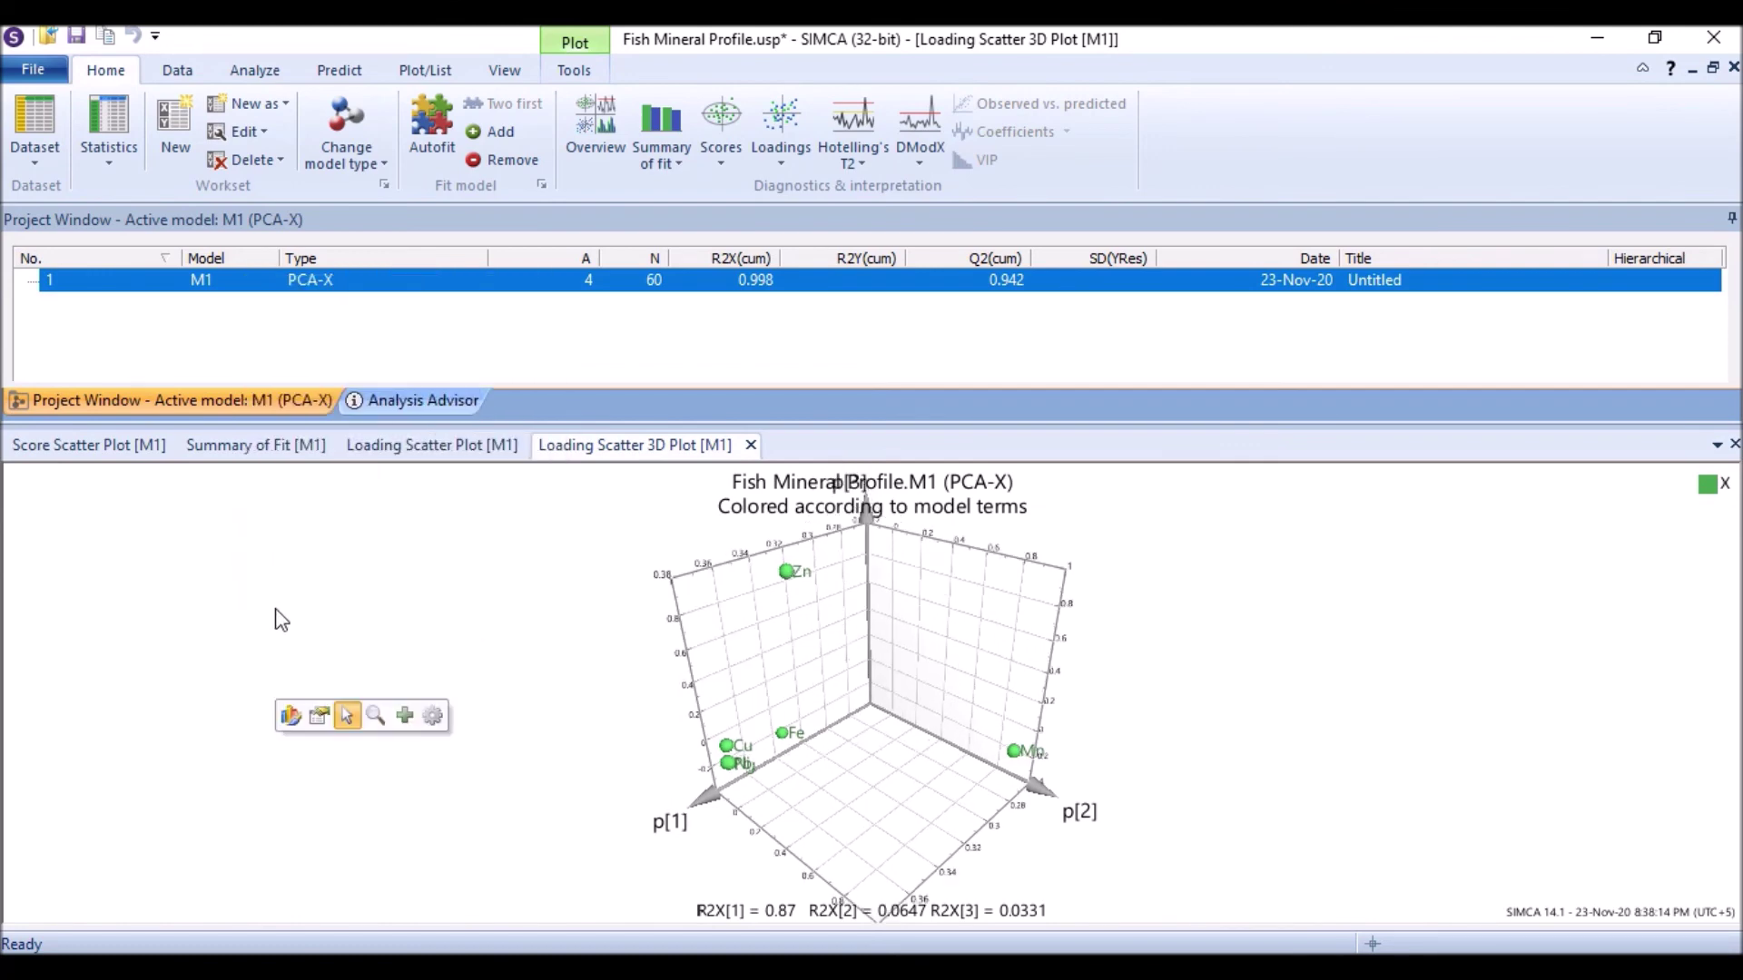
right_click(276, 620)
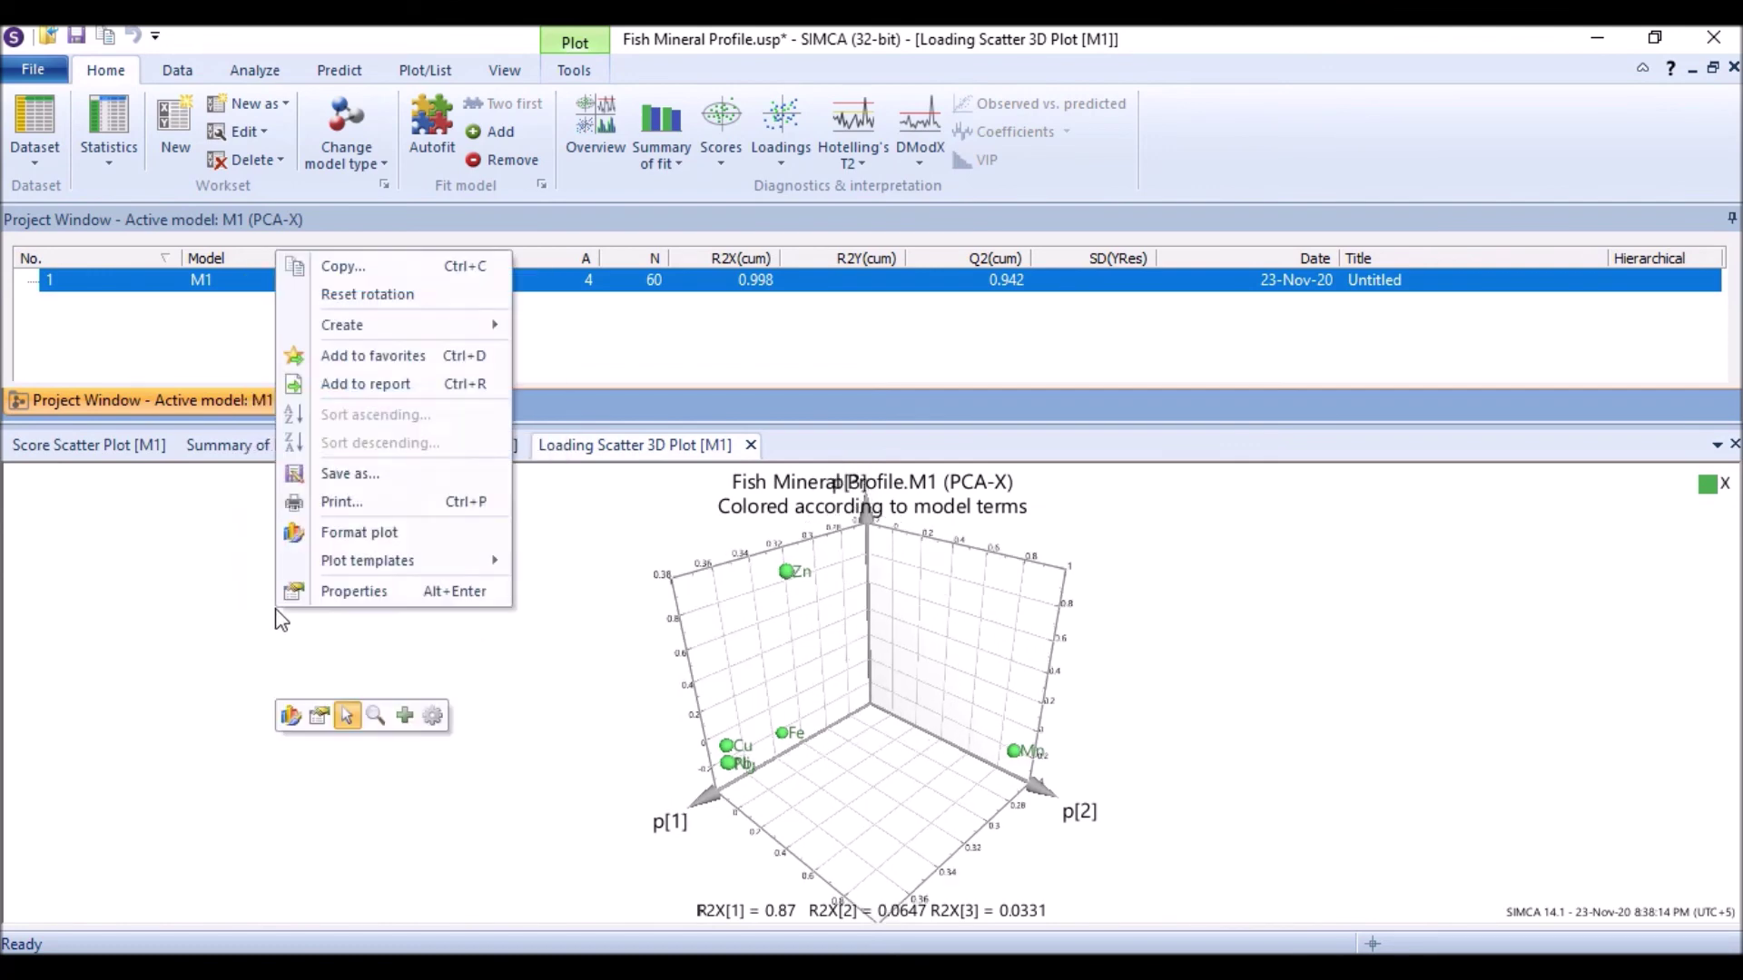
left_click(418, 539)
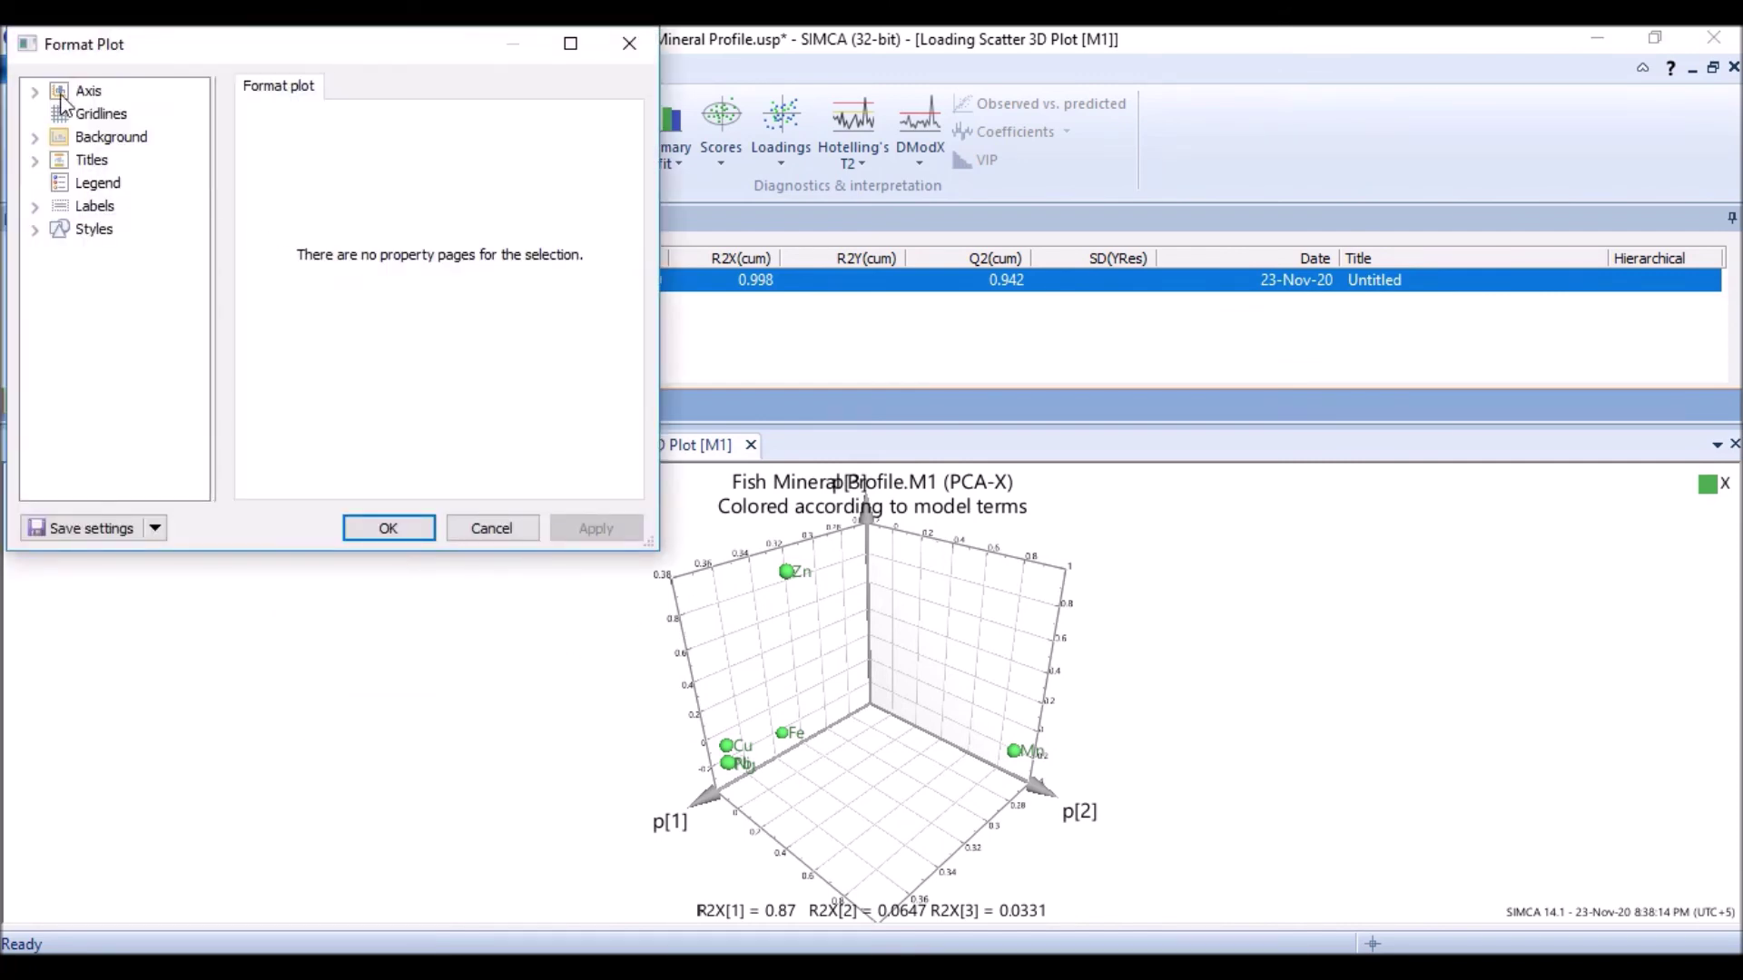
left_click(63, 95)
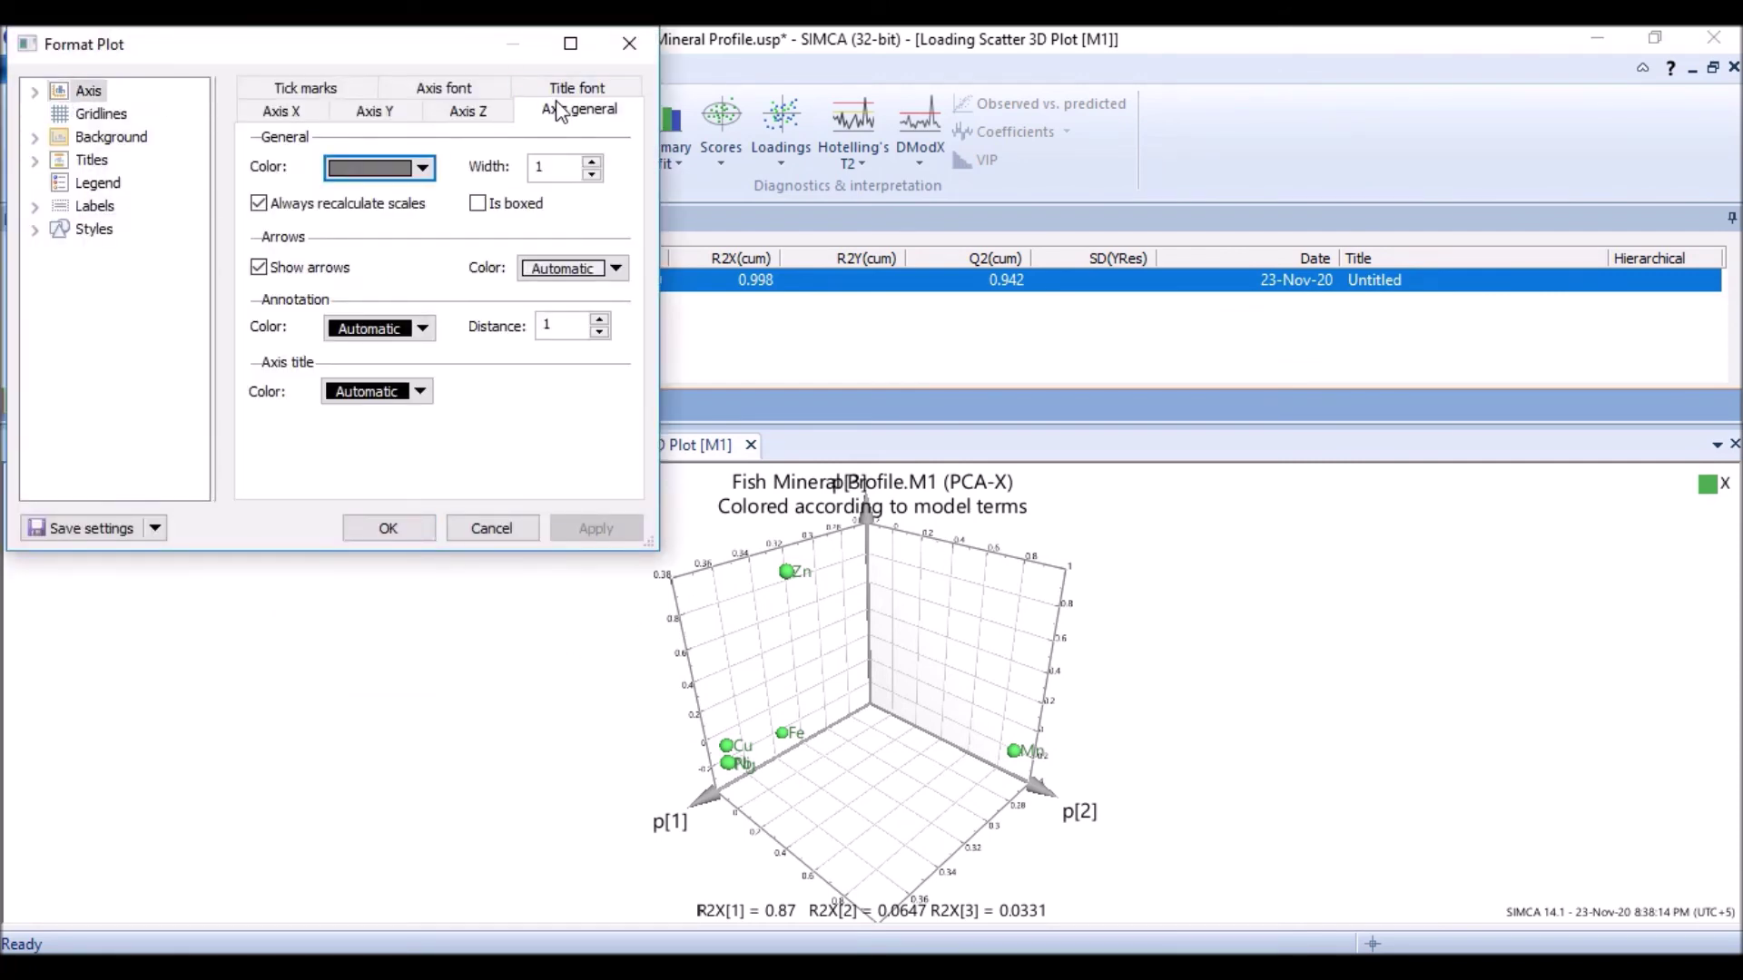
left_click(577, 89)
left_click(409, 110)
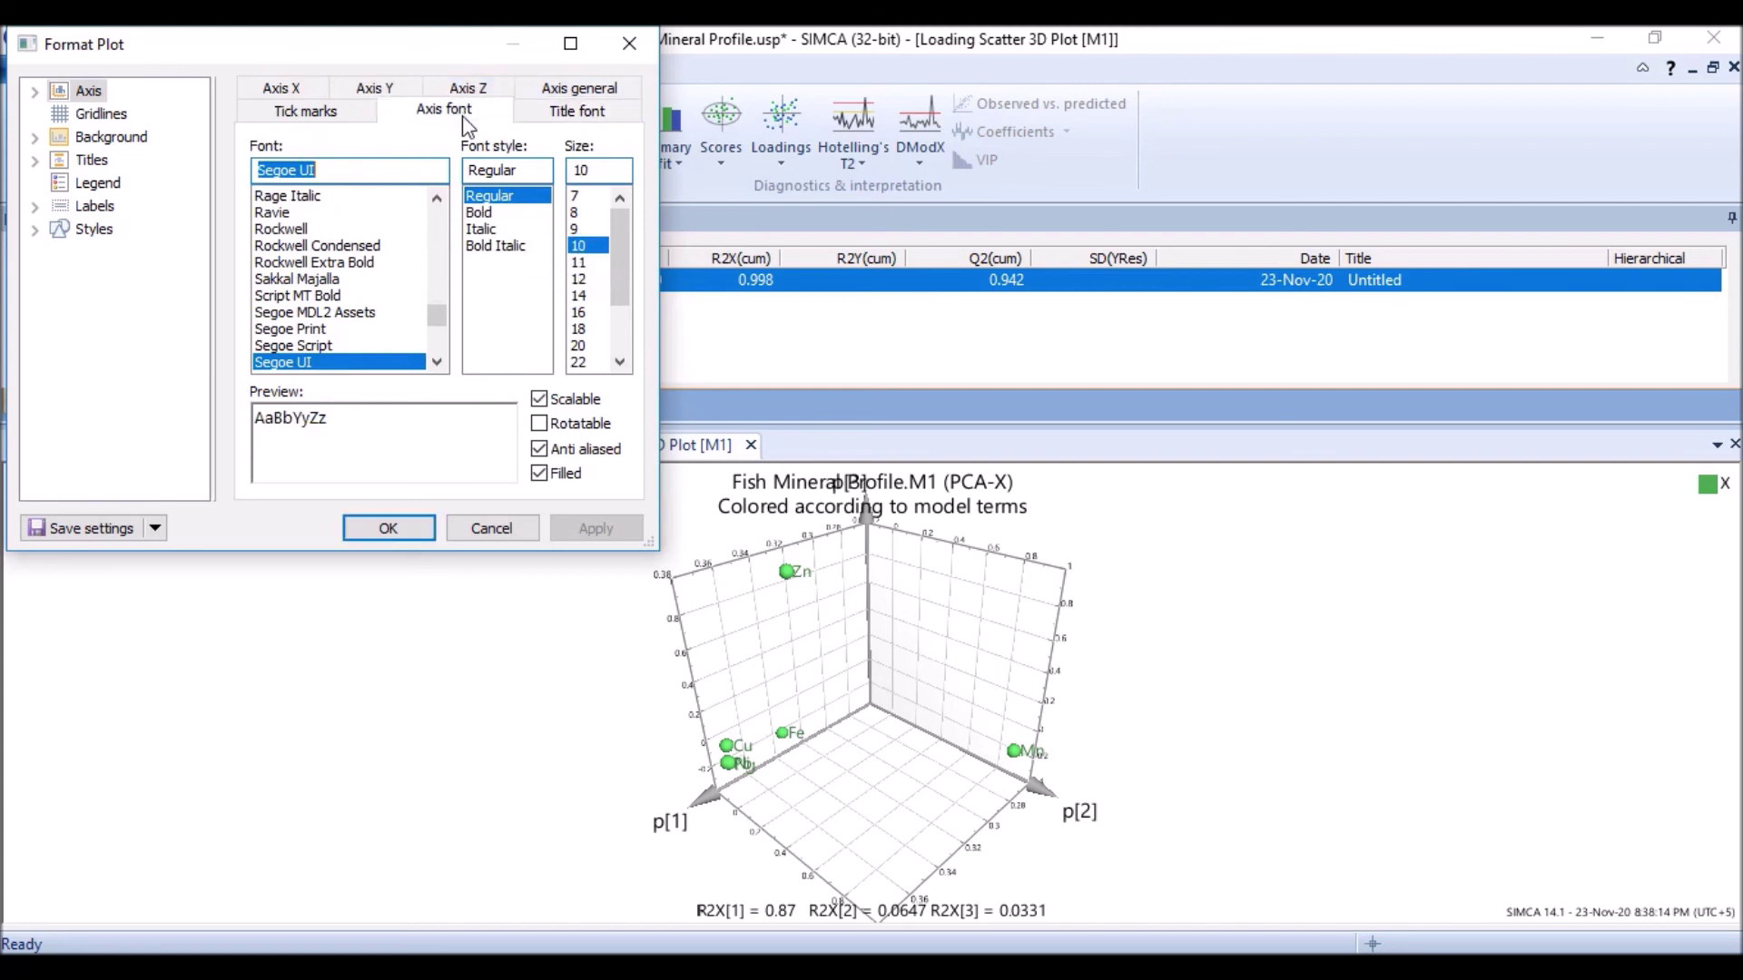
left_click(334, 116)
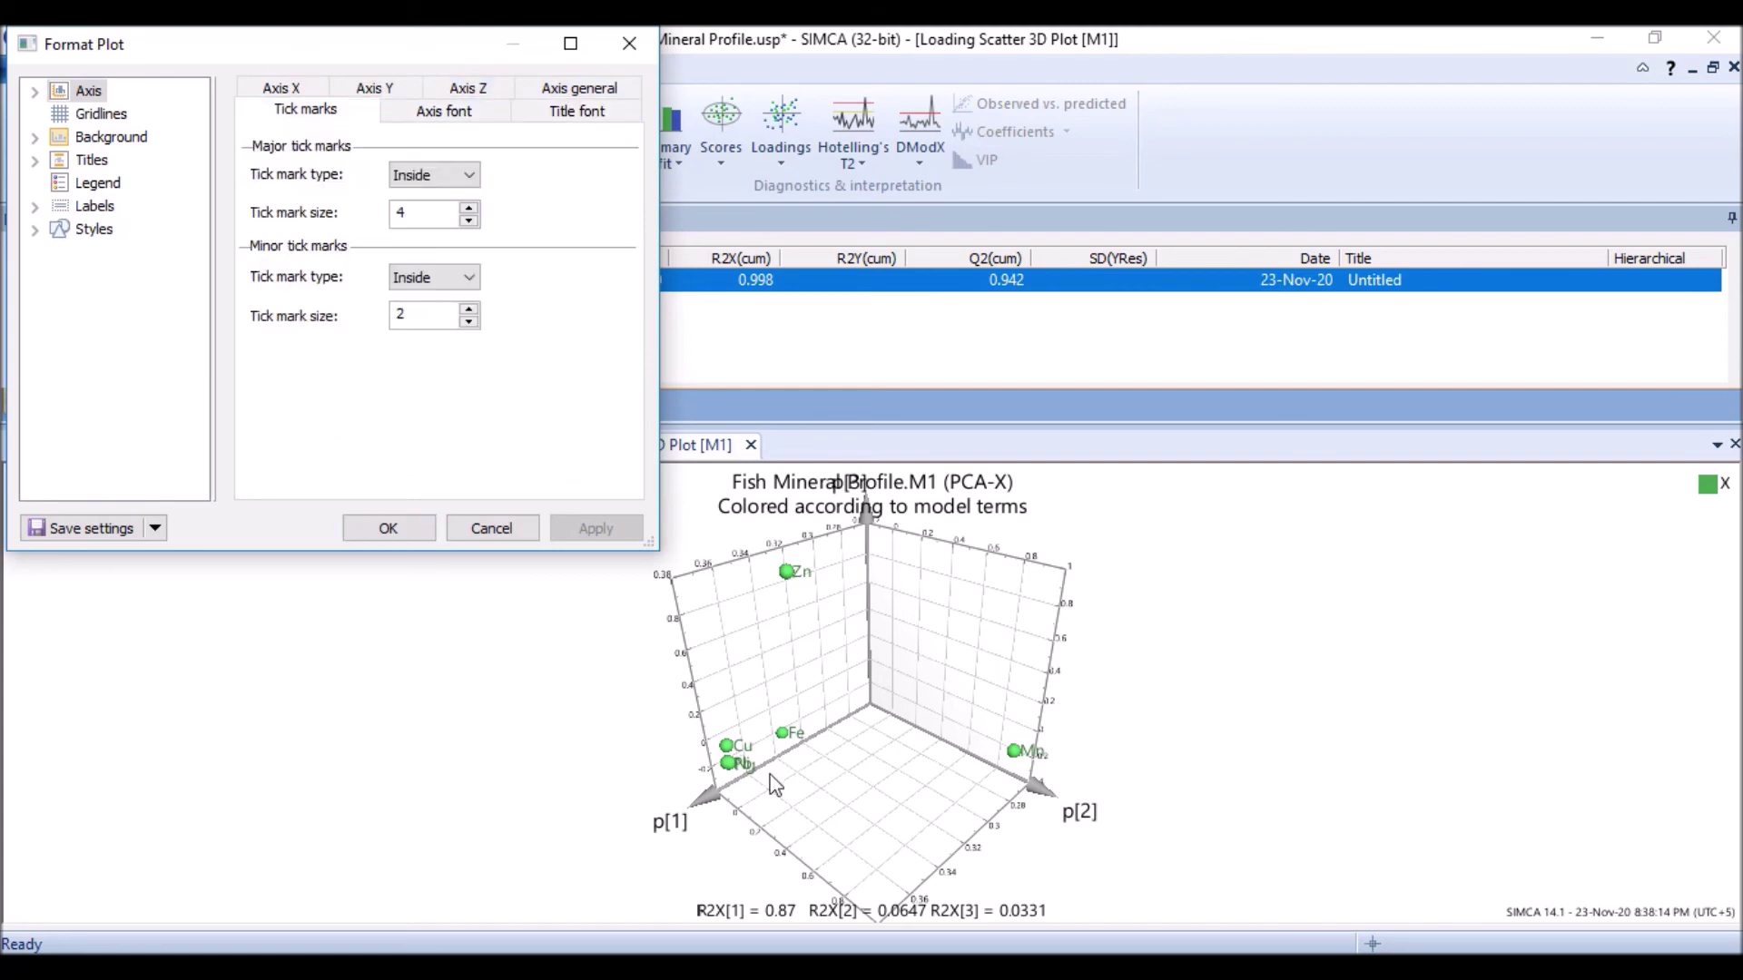
left_click(95, 113)
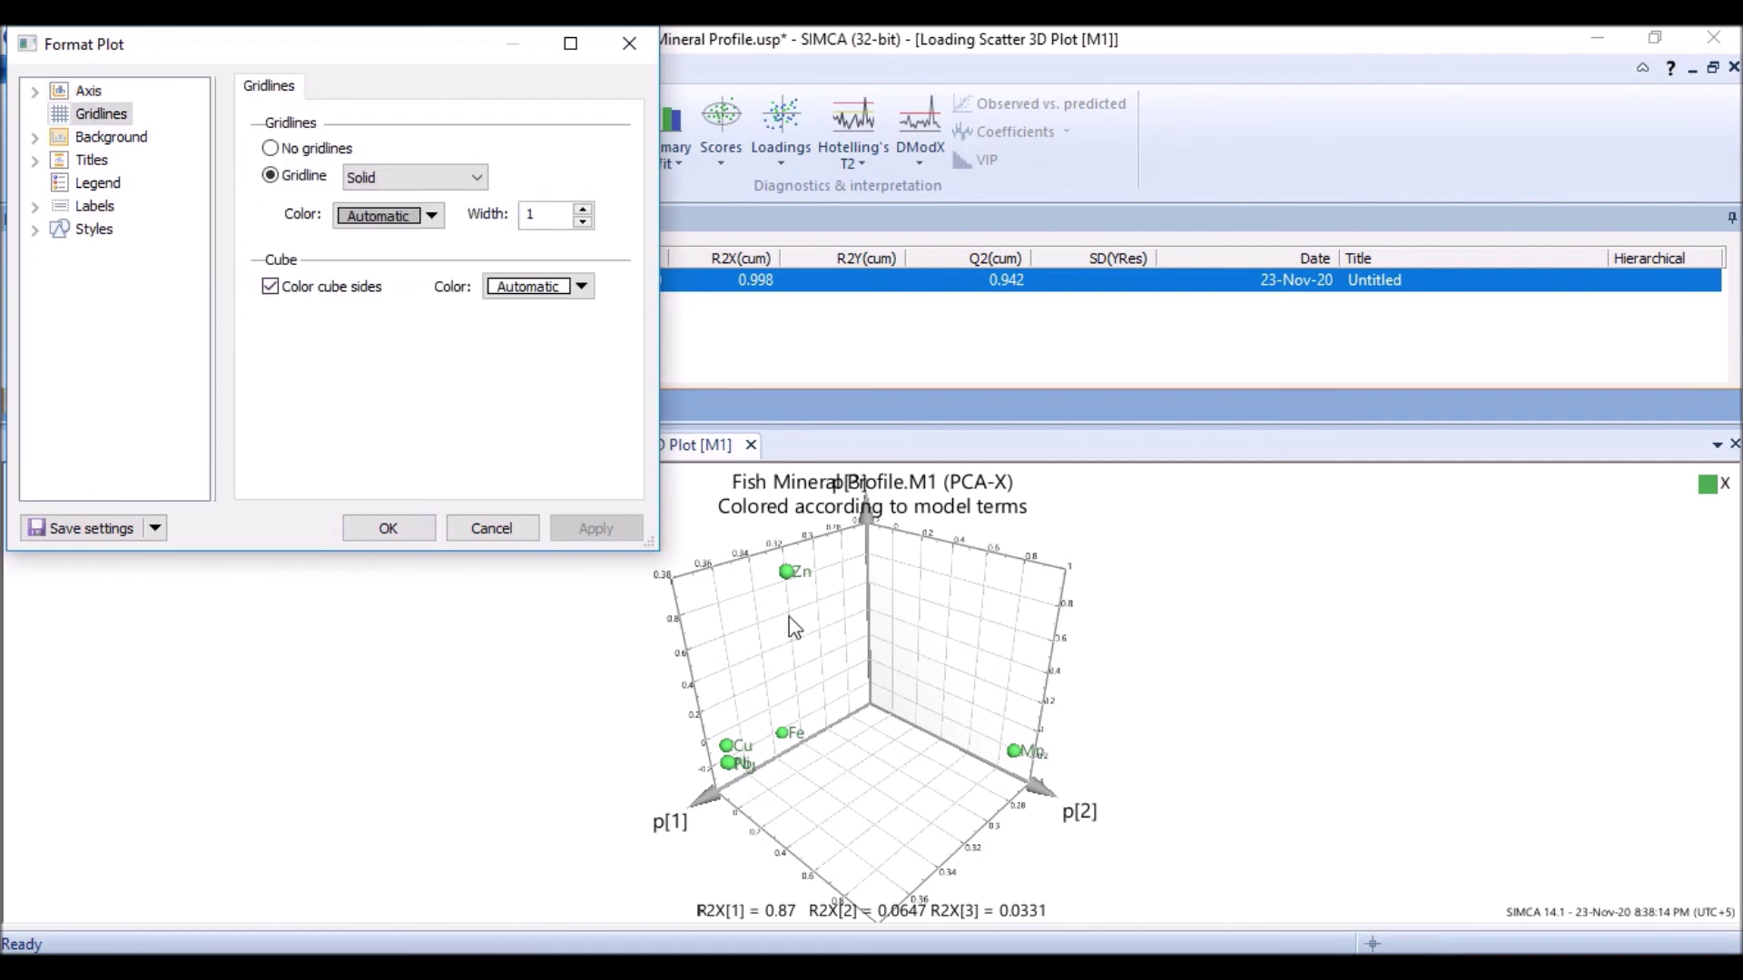
left_click(274, 147)
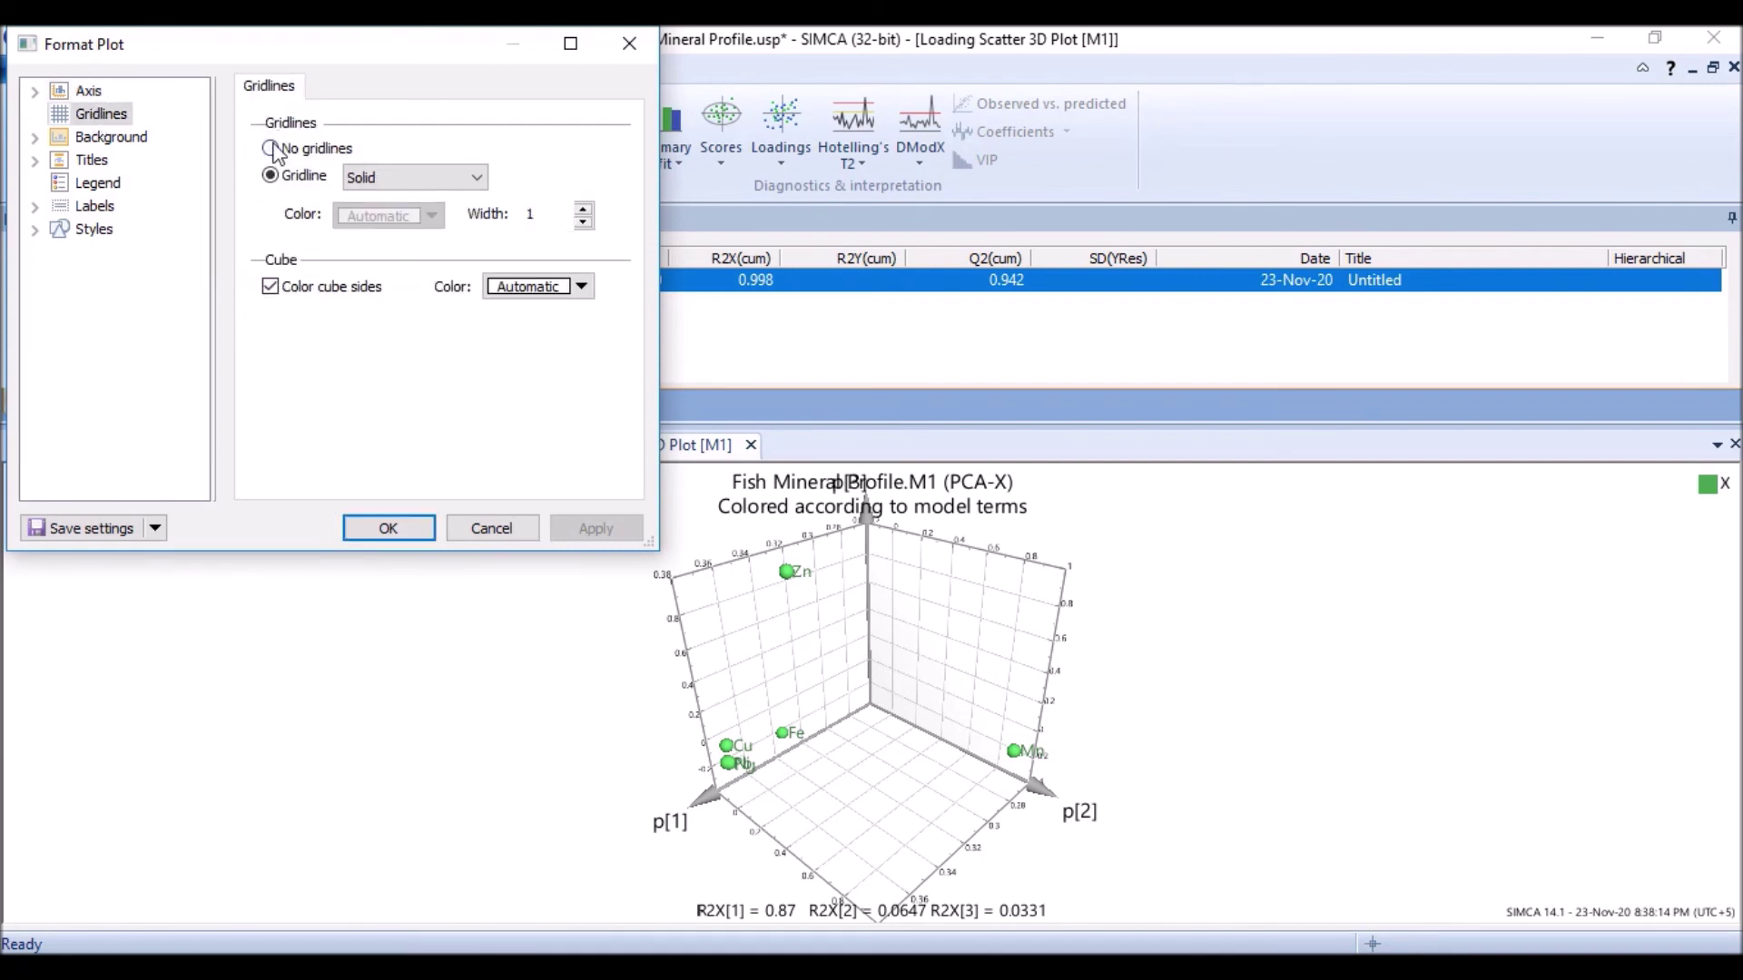
left_click(600, 530)
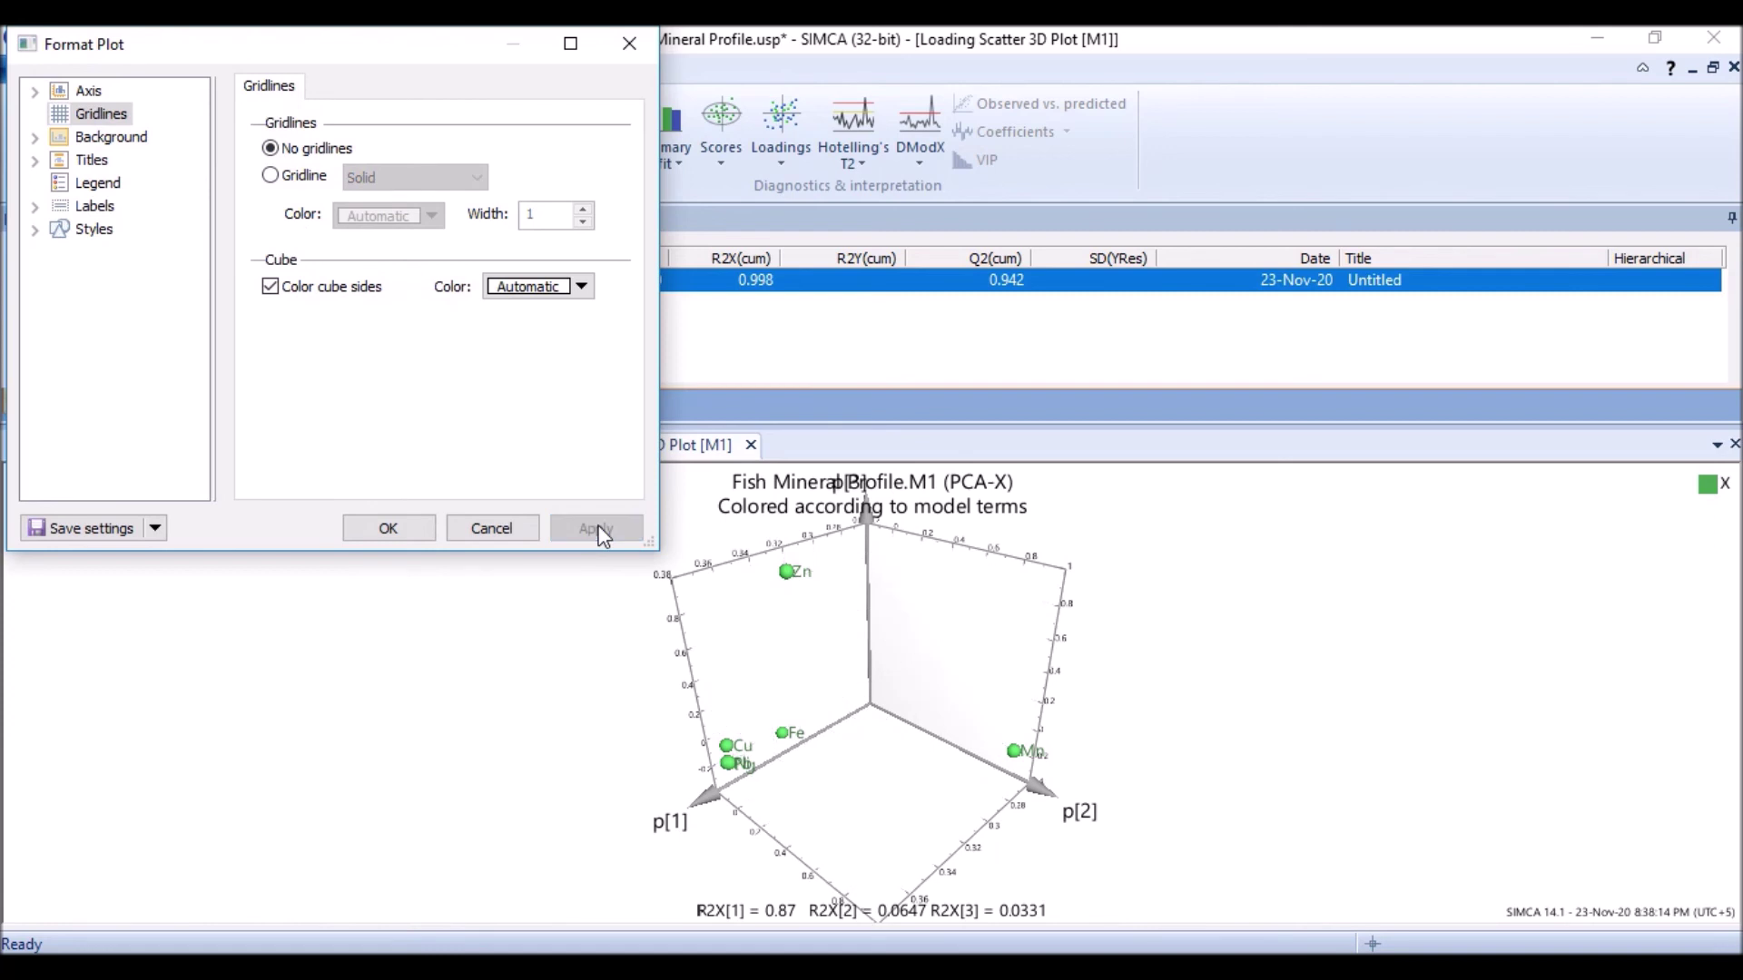
Step: Enlarge the 3D plot's variable label font to size 20 and apply it
left_click(116, 136)
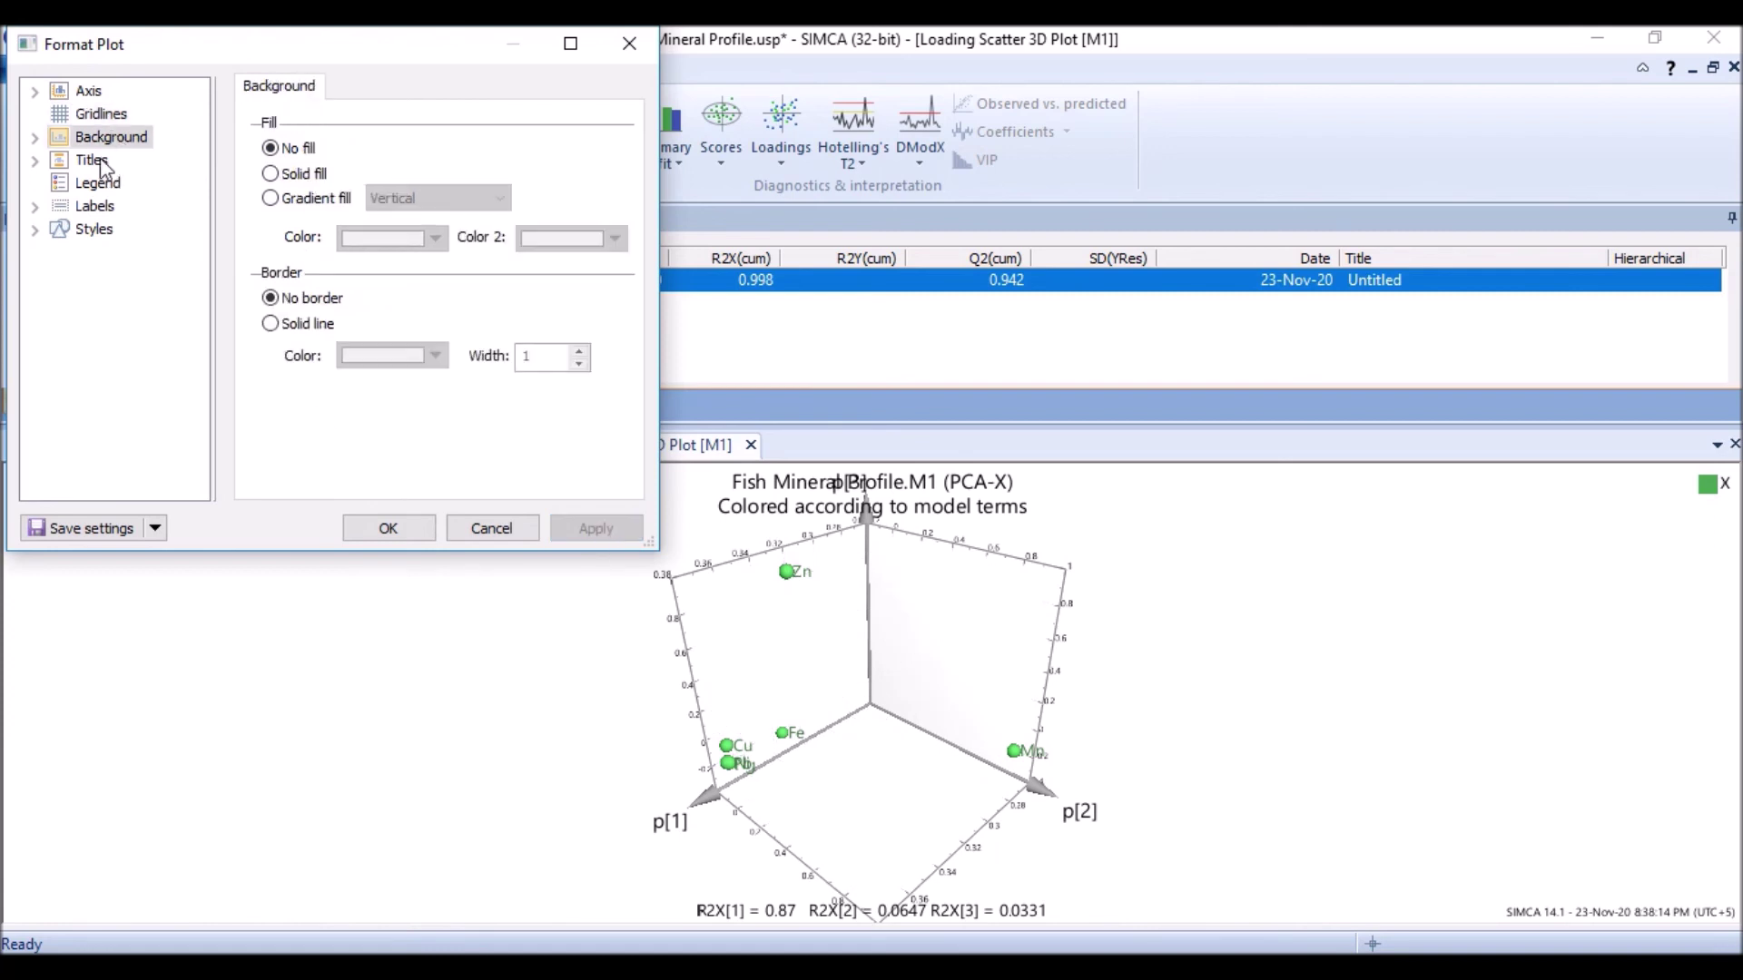
left_click(99, 160)
left_click(118, 189)
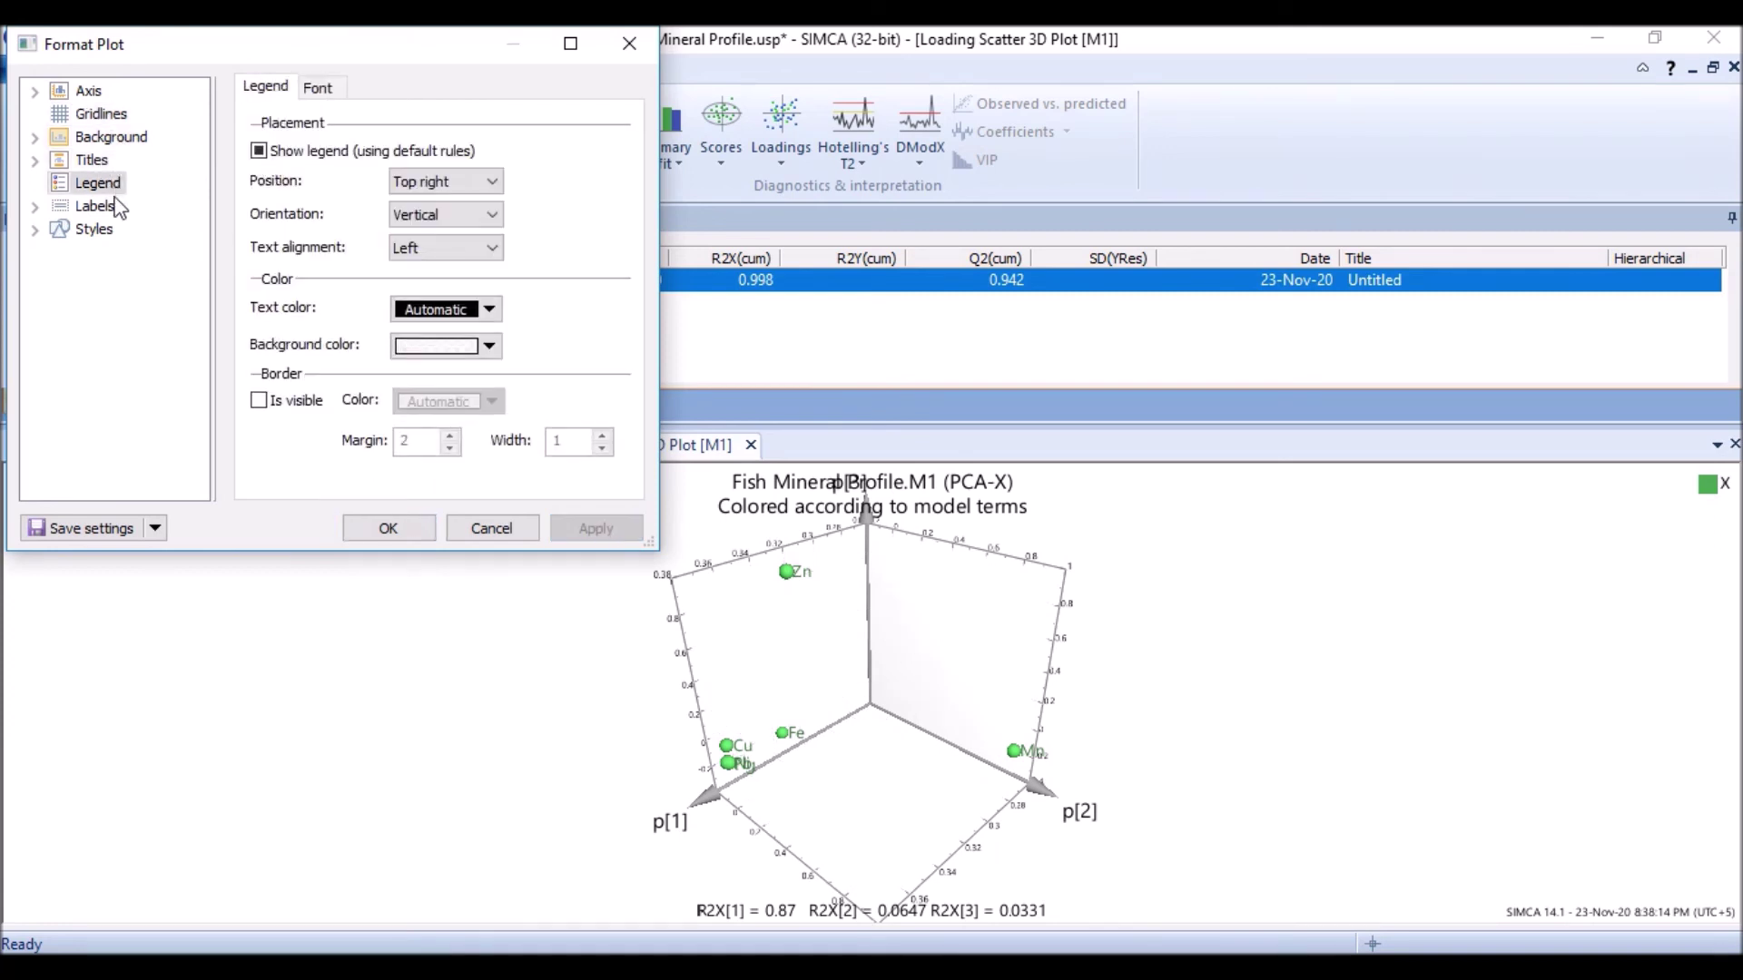
left_click(107, 208)
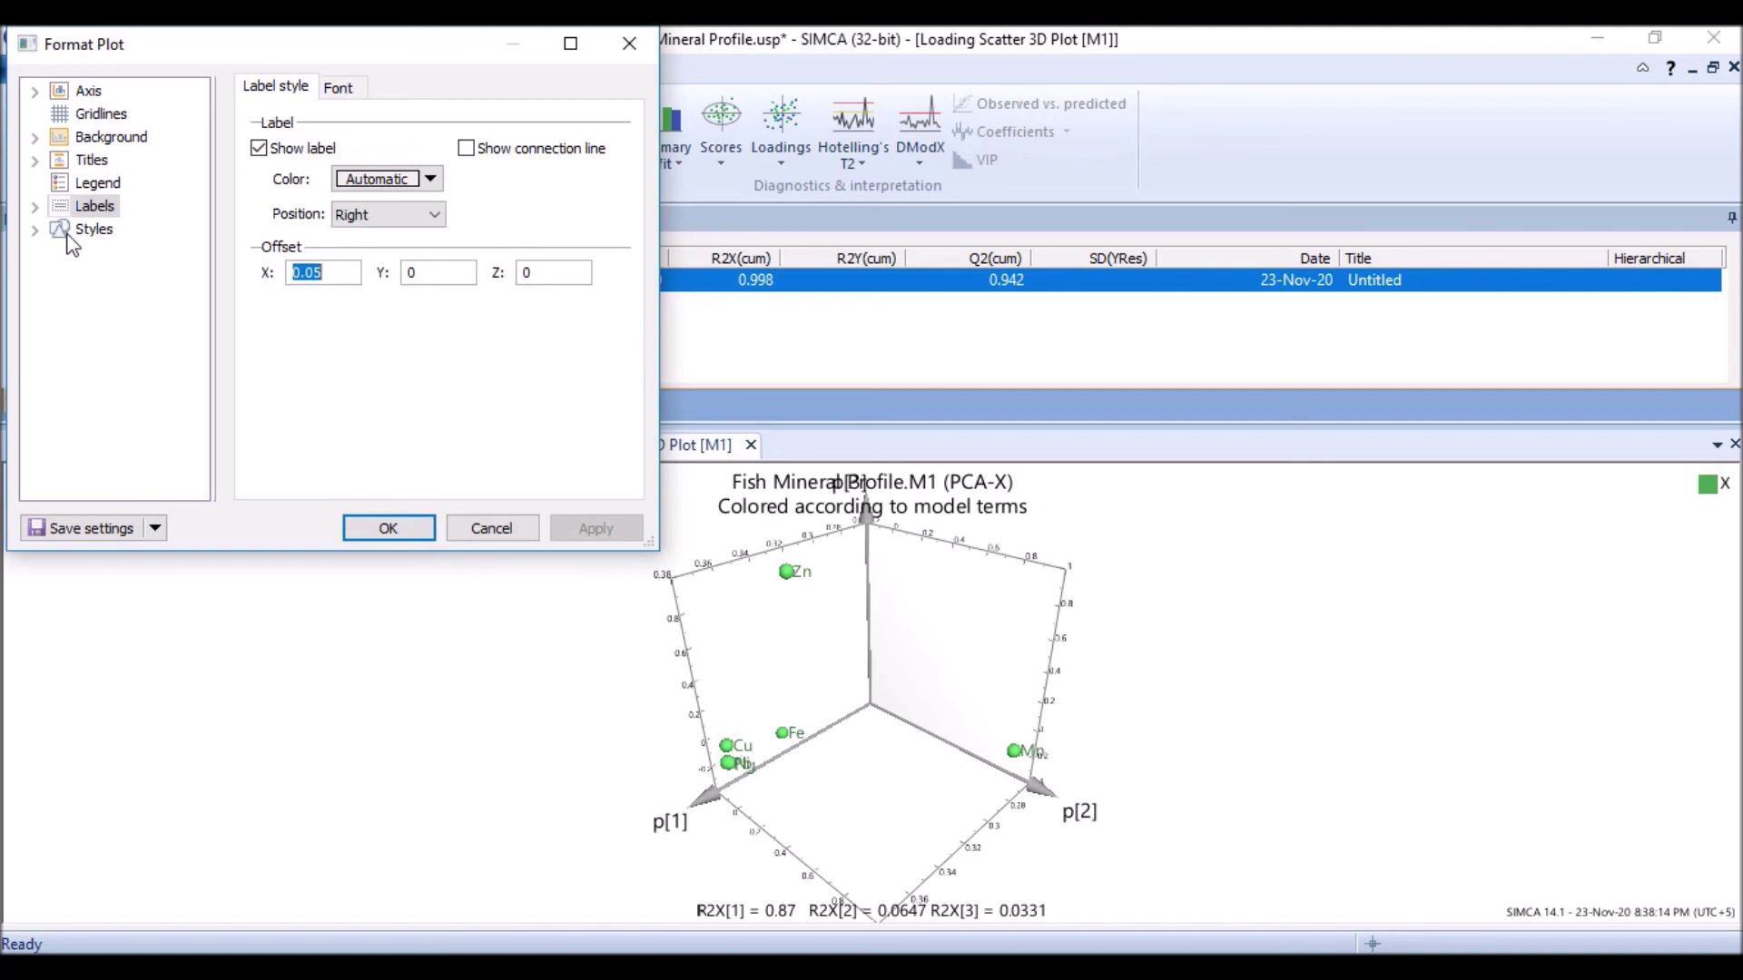
left_click(35, 232)
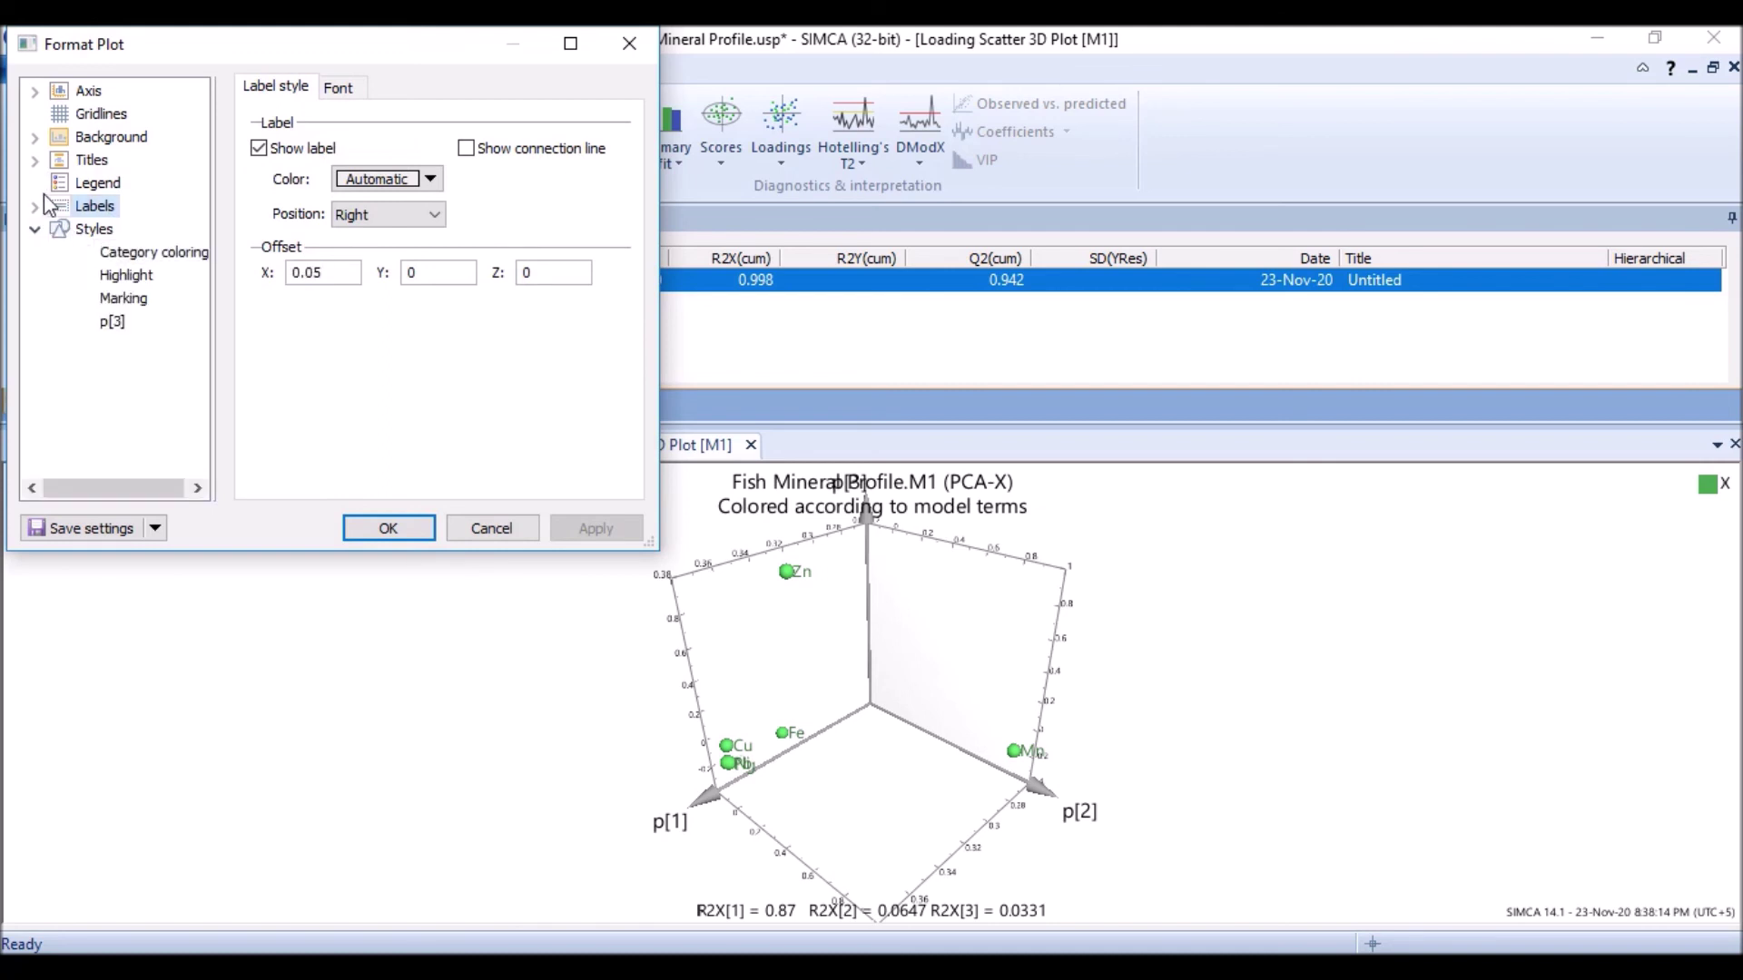
left_click(35, 206)
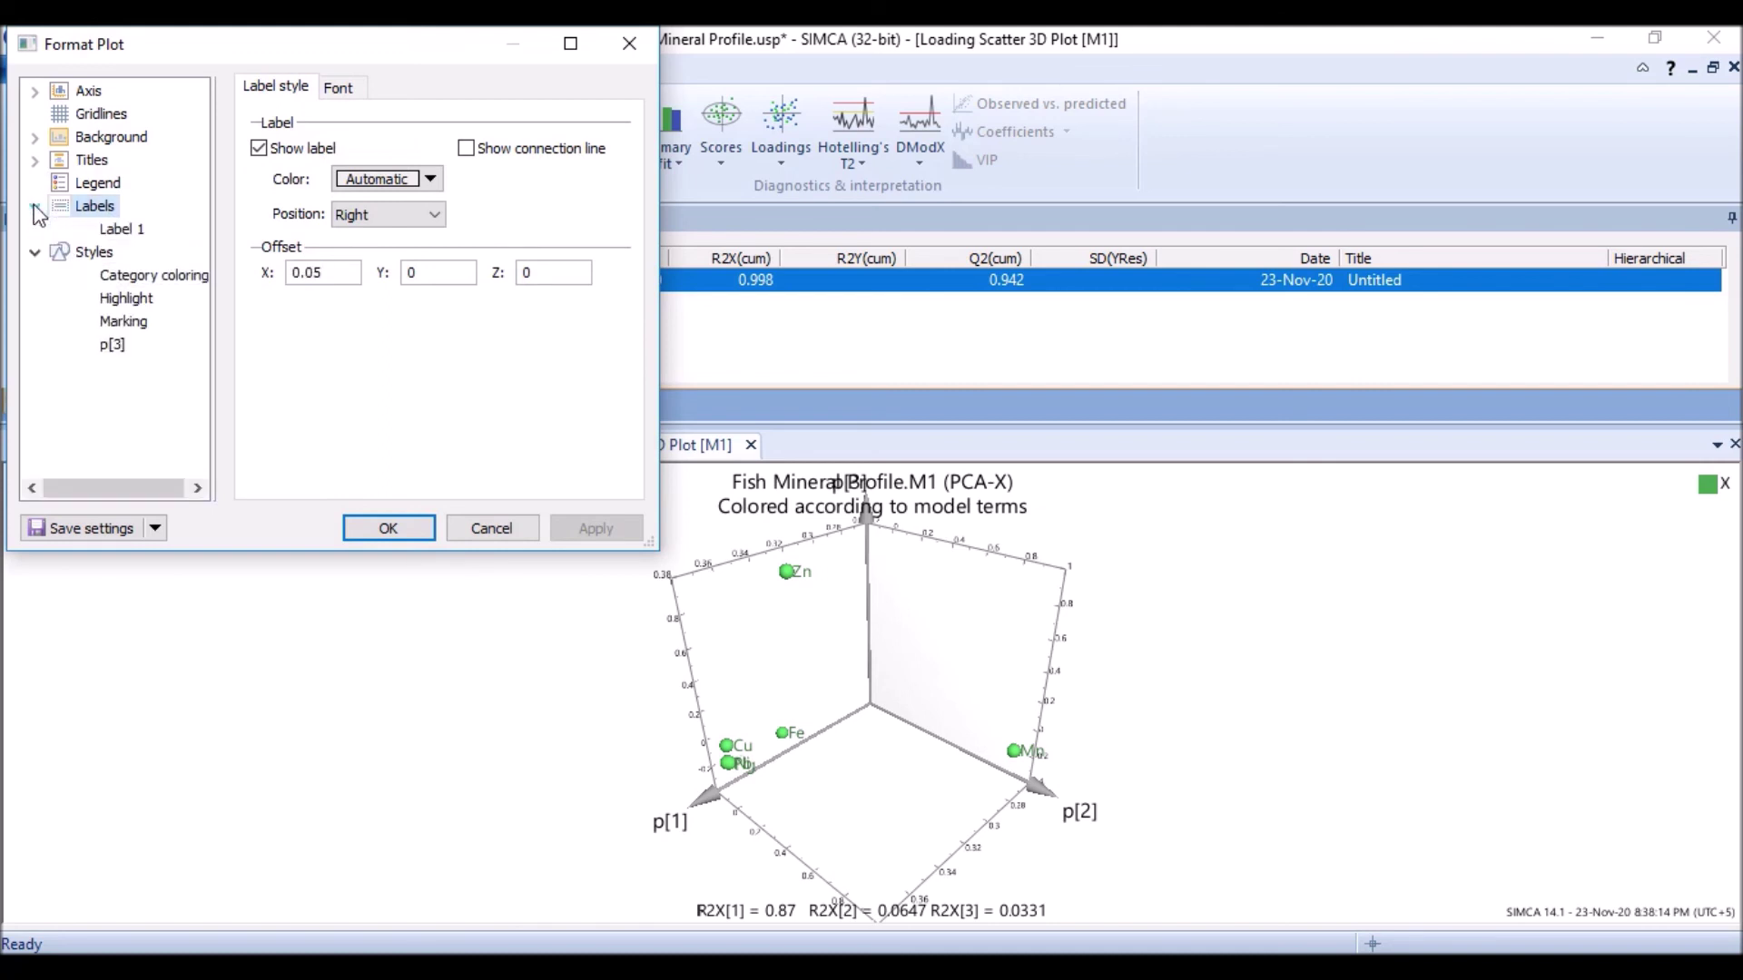
left_click(341, 89)
left_click(579, 305)
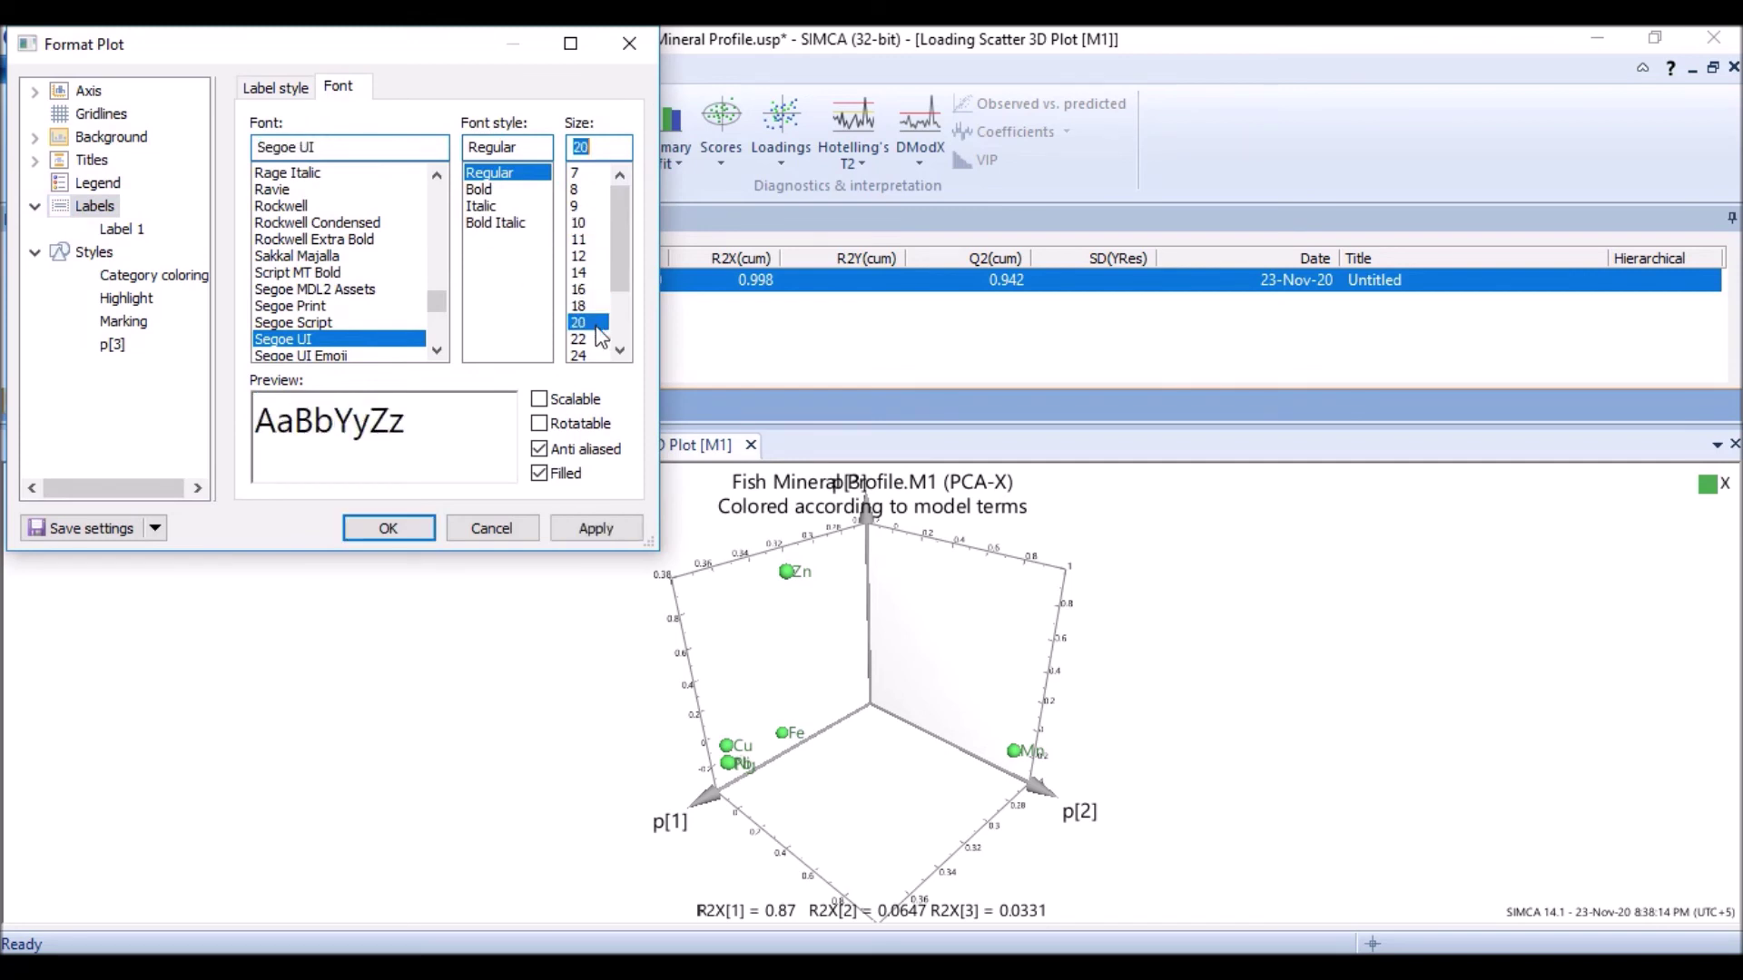
left_click(617, 537)
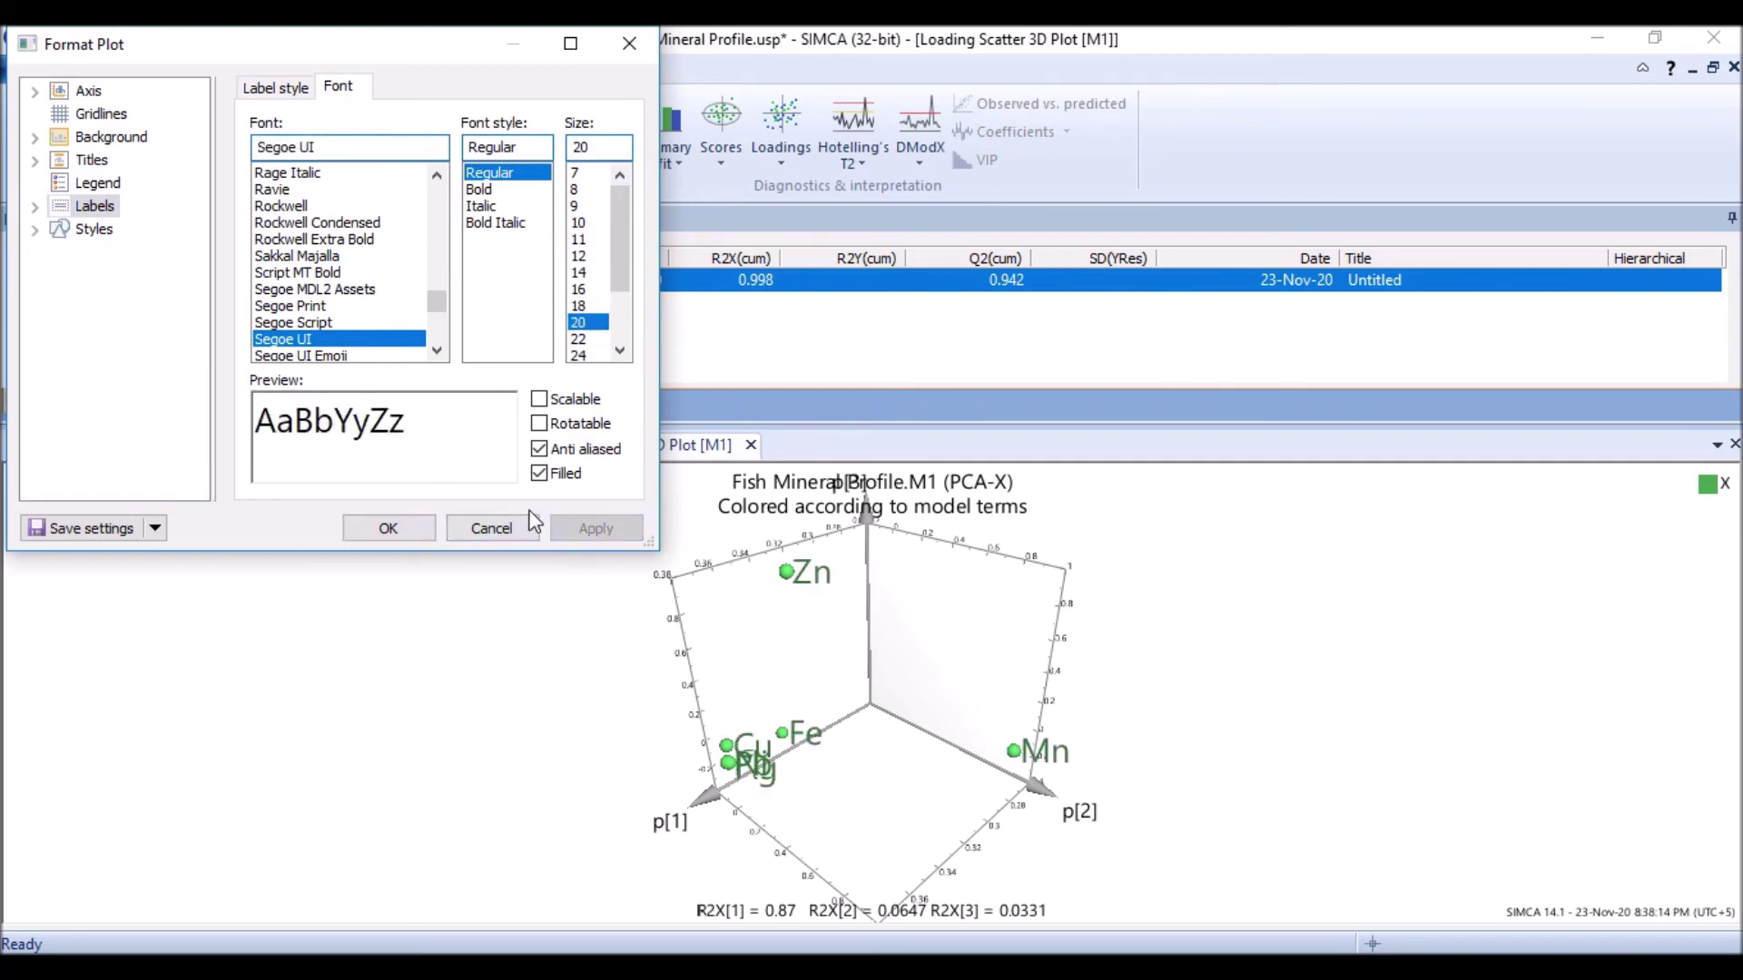
left_click(406, 521)
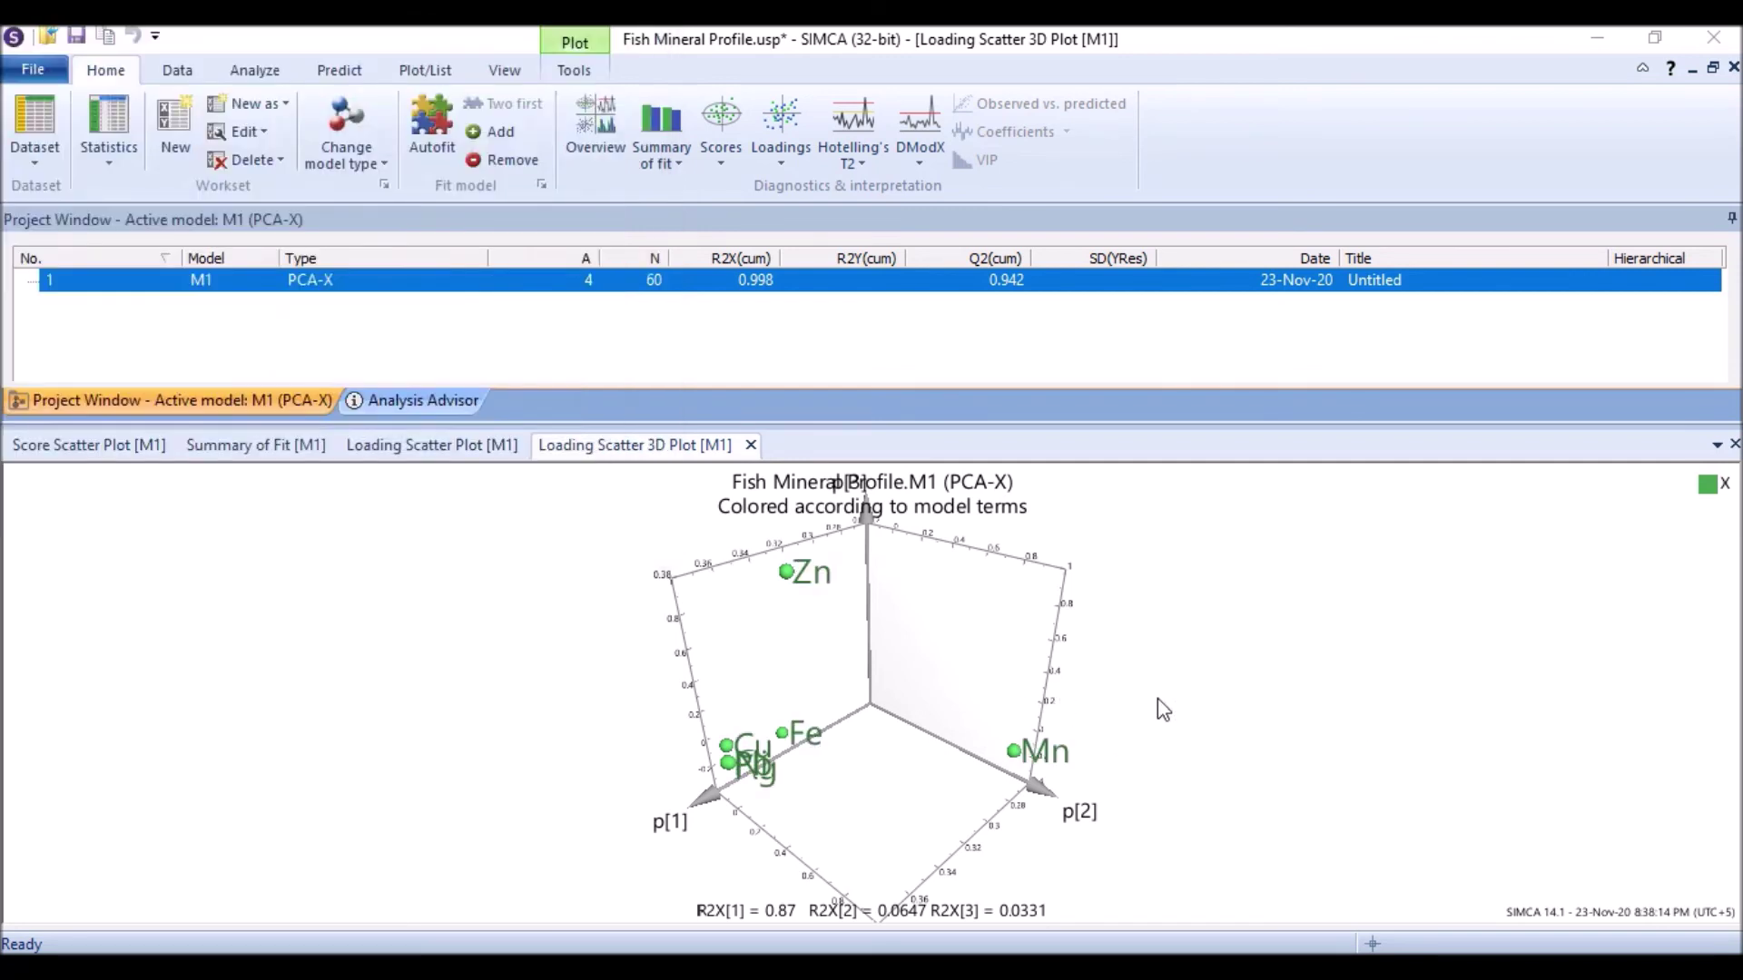
left_click(778, 168)
Step: Create a 2D p[1] versus p[2] loading scatter plot and M1's four overview plots
left_click(793, 240)
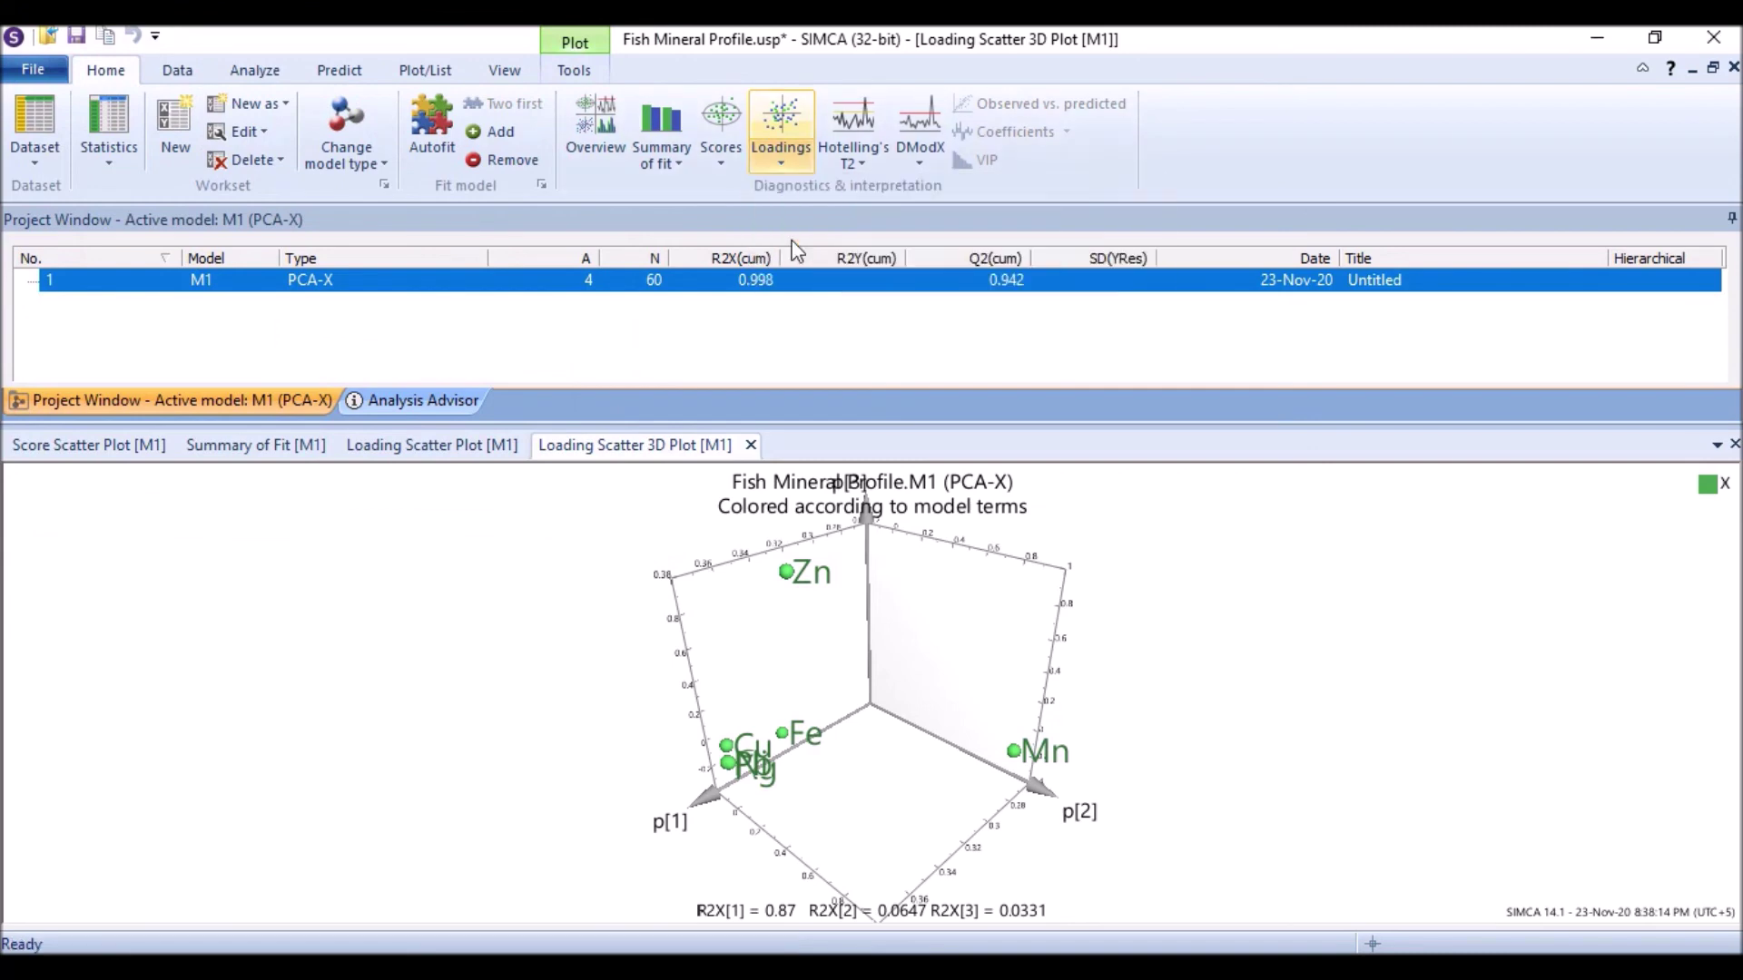
left_click(720, 164)
left_click(1438, 148)
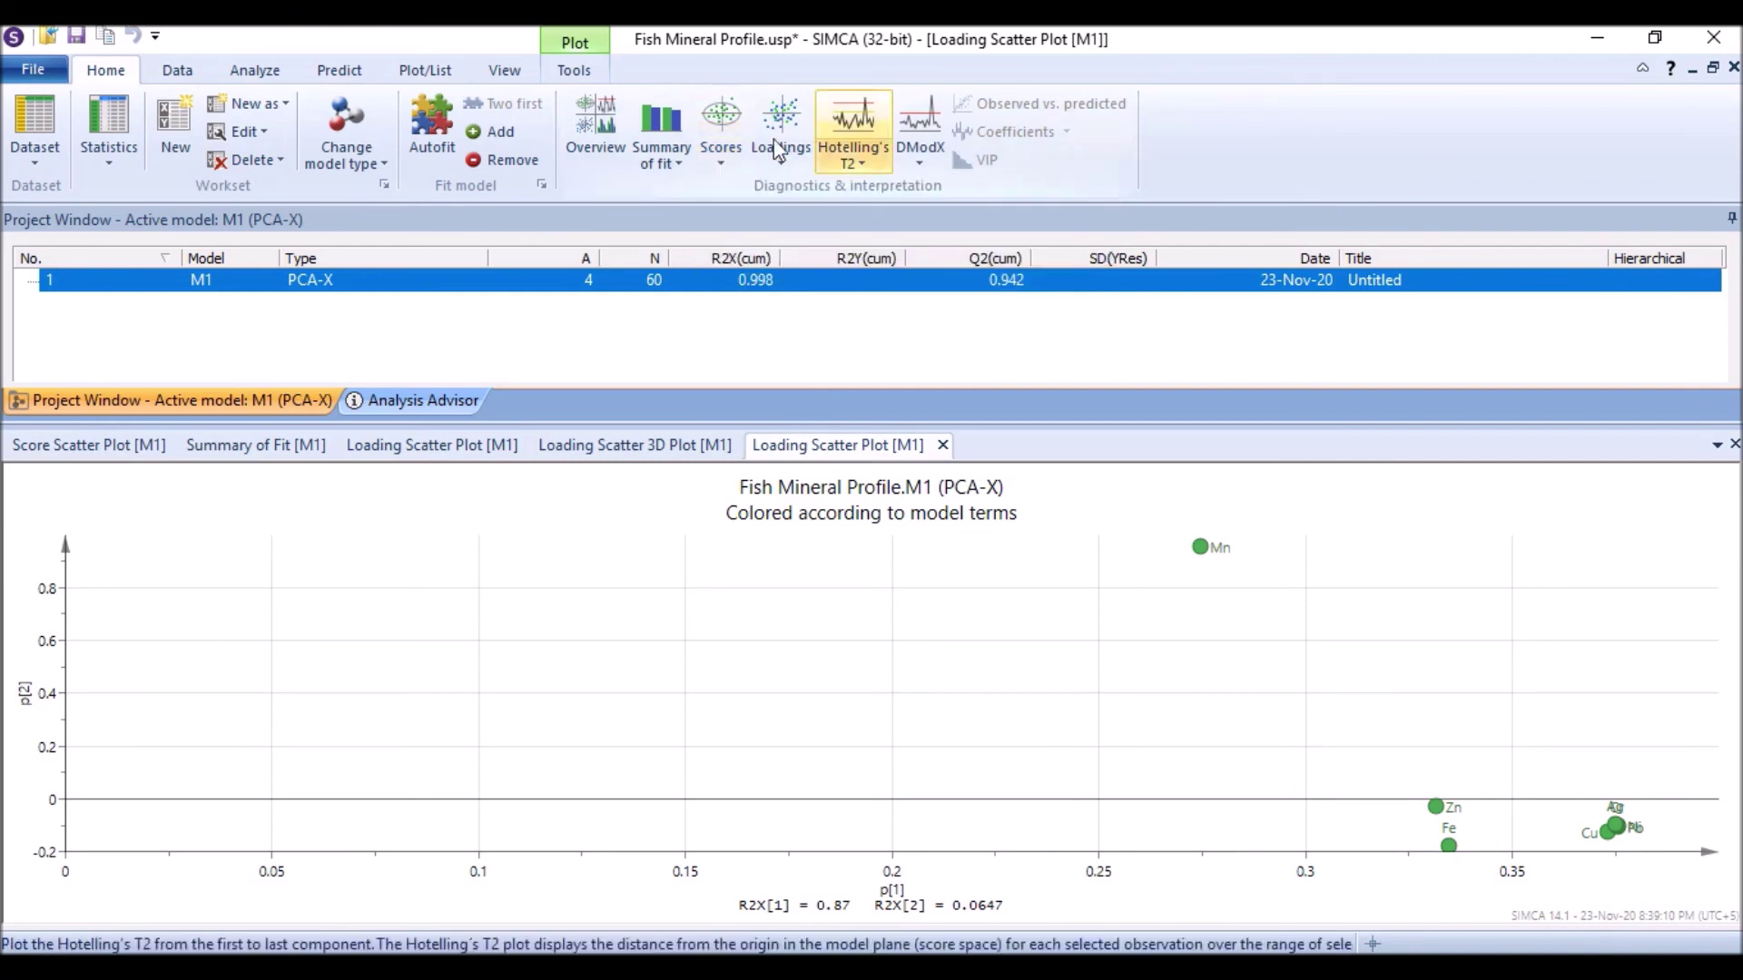
left_click(603, 135)
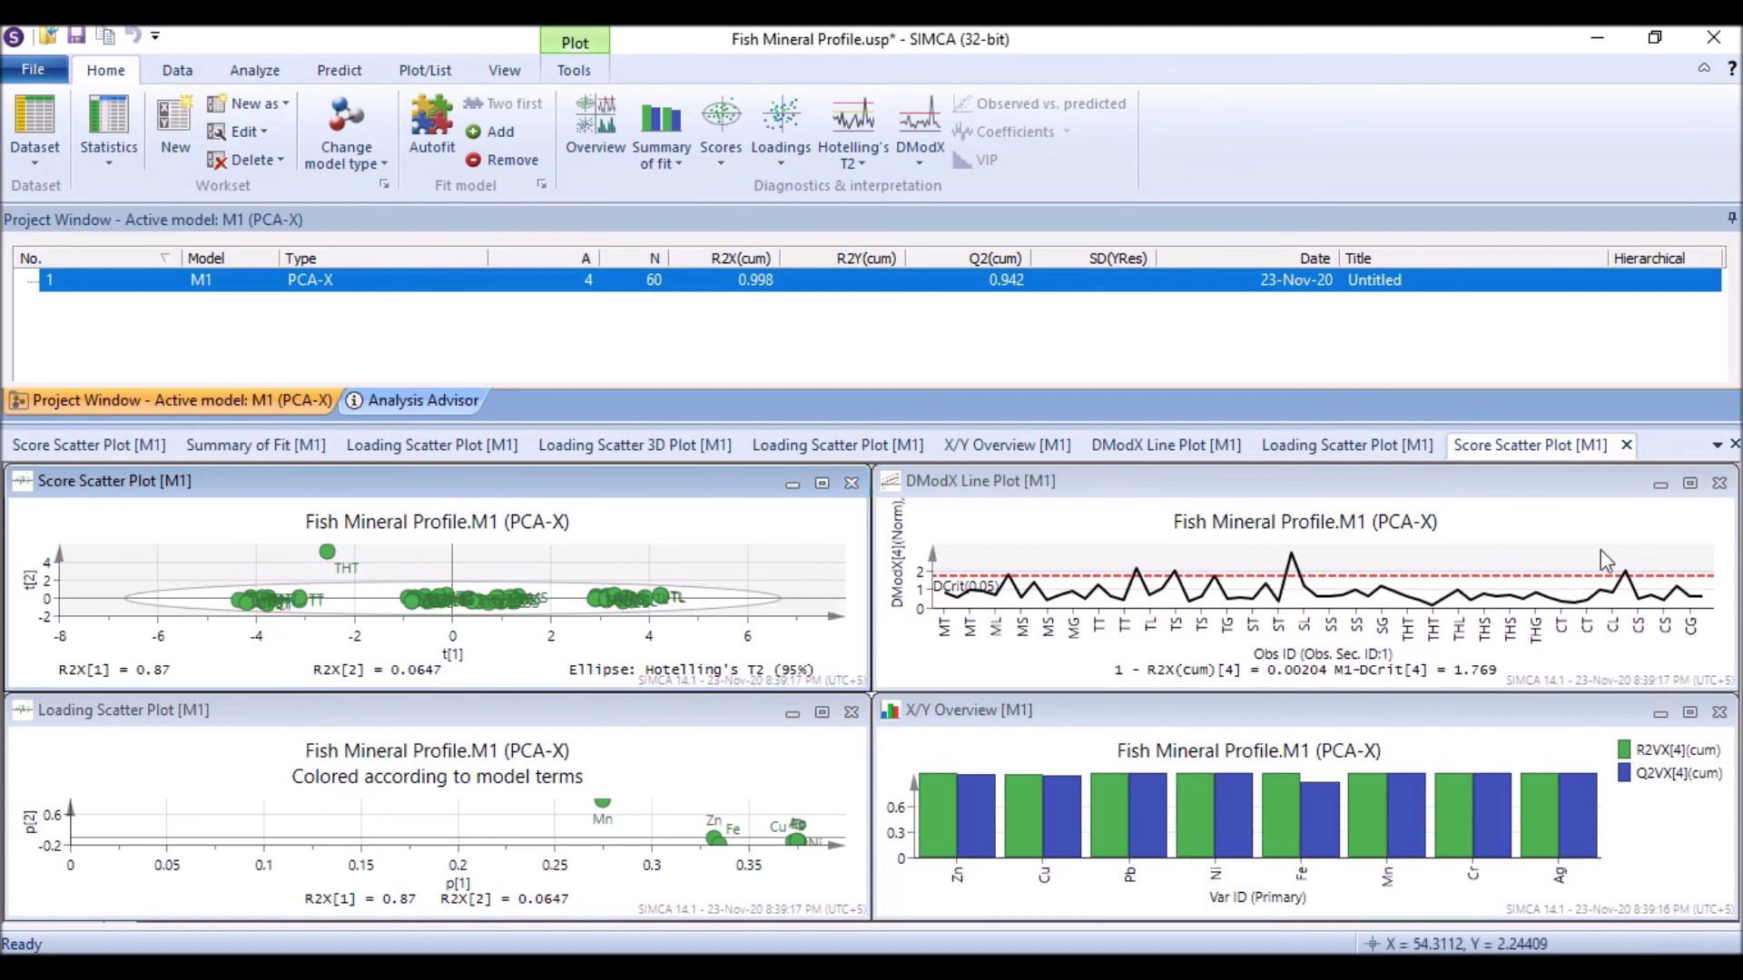
Step: Mark DModX peak observation SL, review its contribution plot, then close it
left_click(1289, 560)
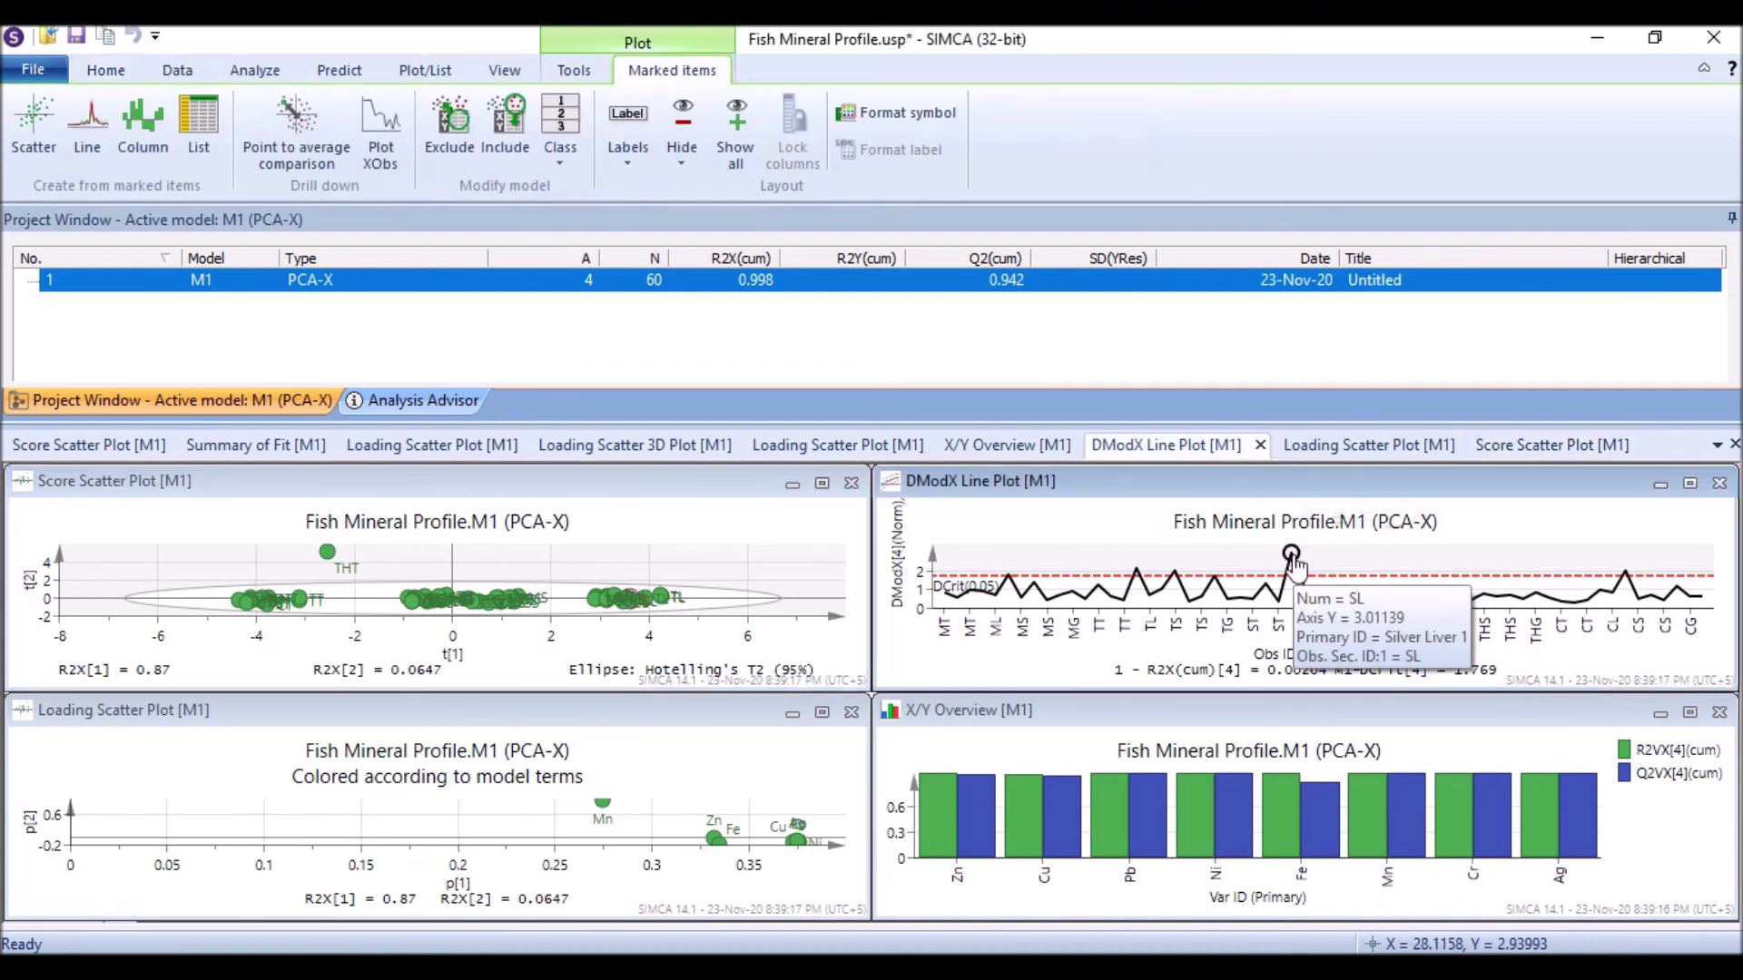
double_click(1290, 558)
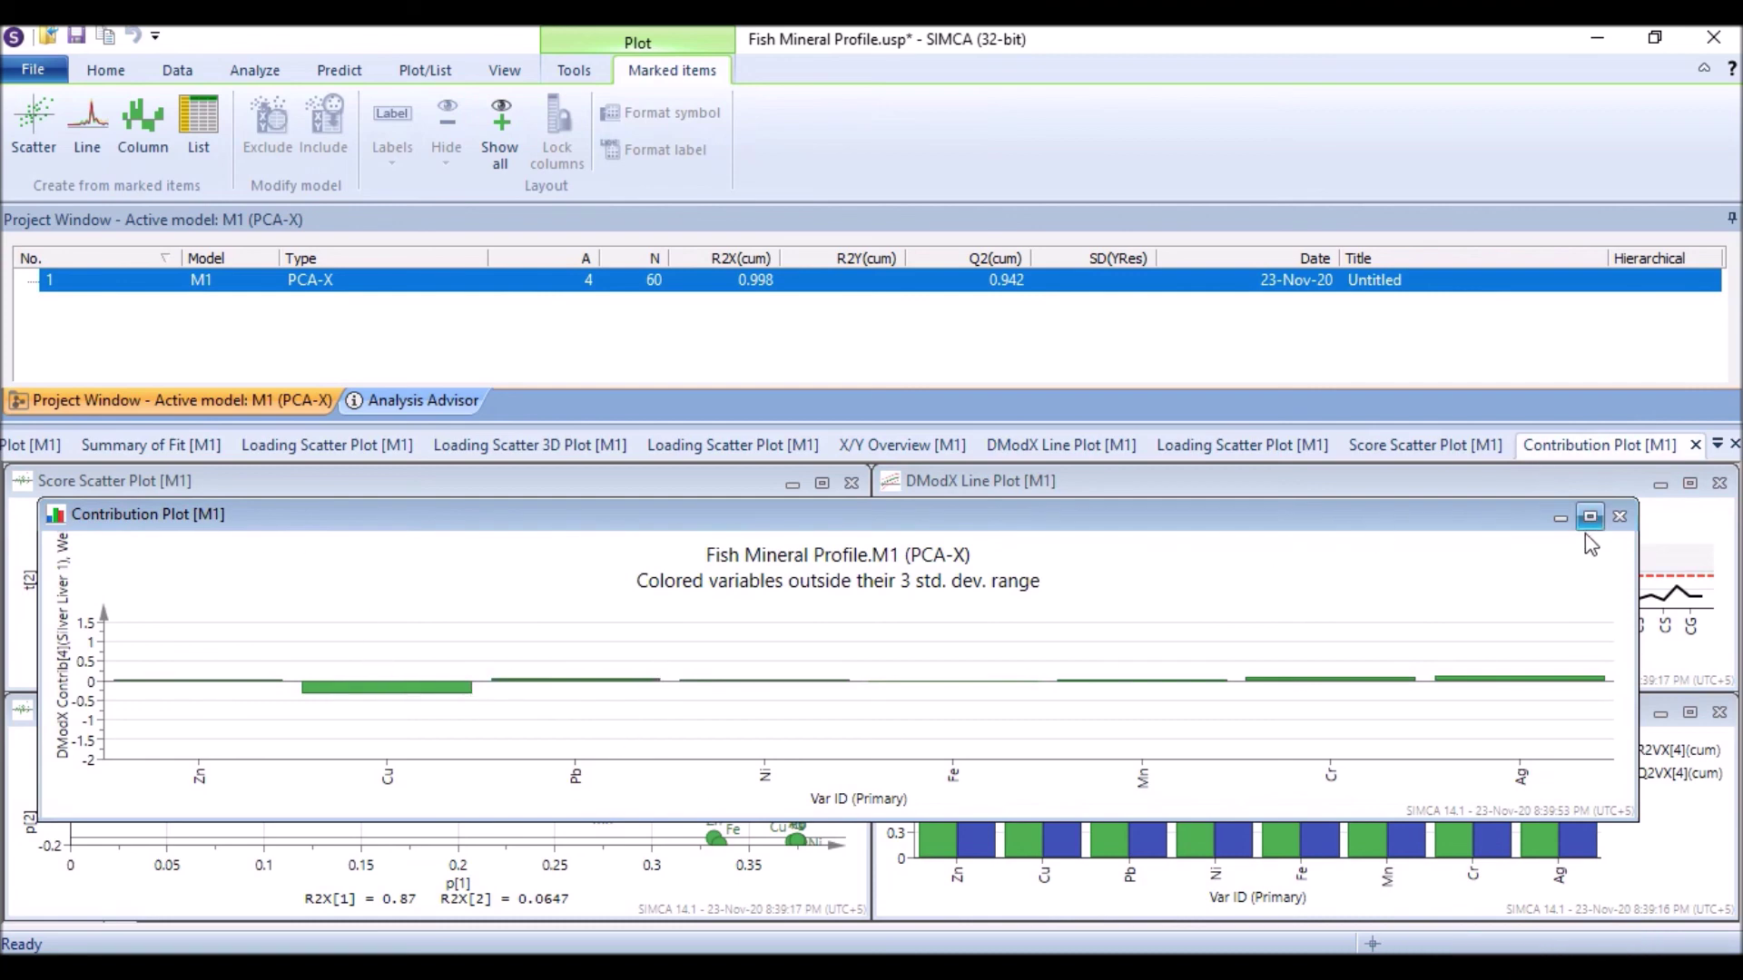
left_click(1619, 519)
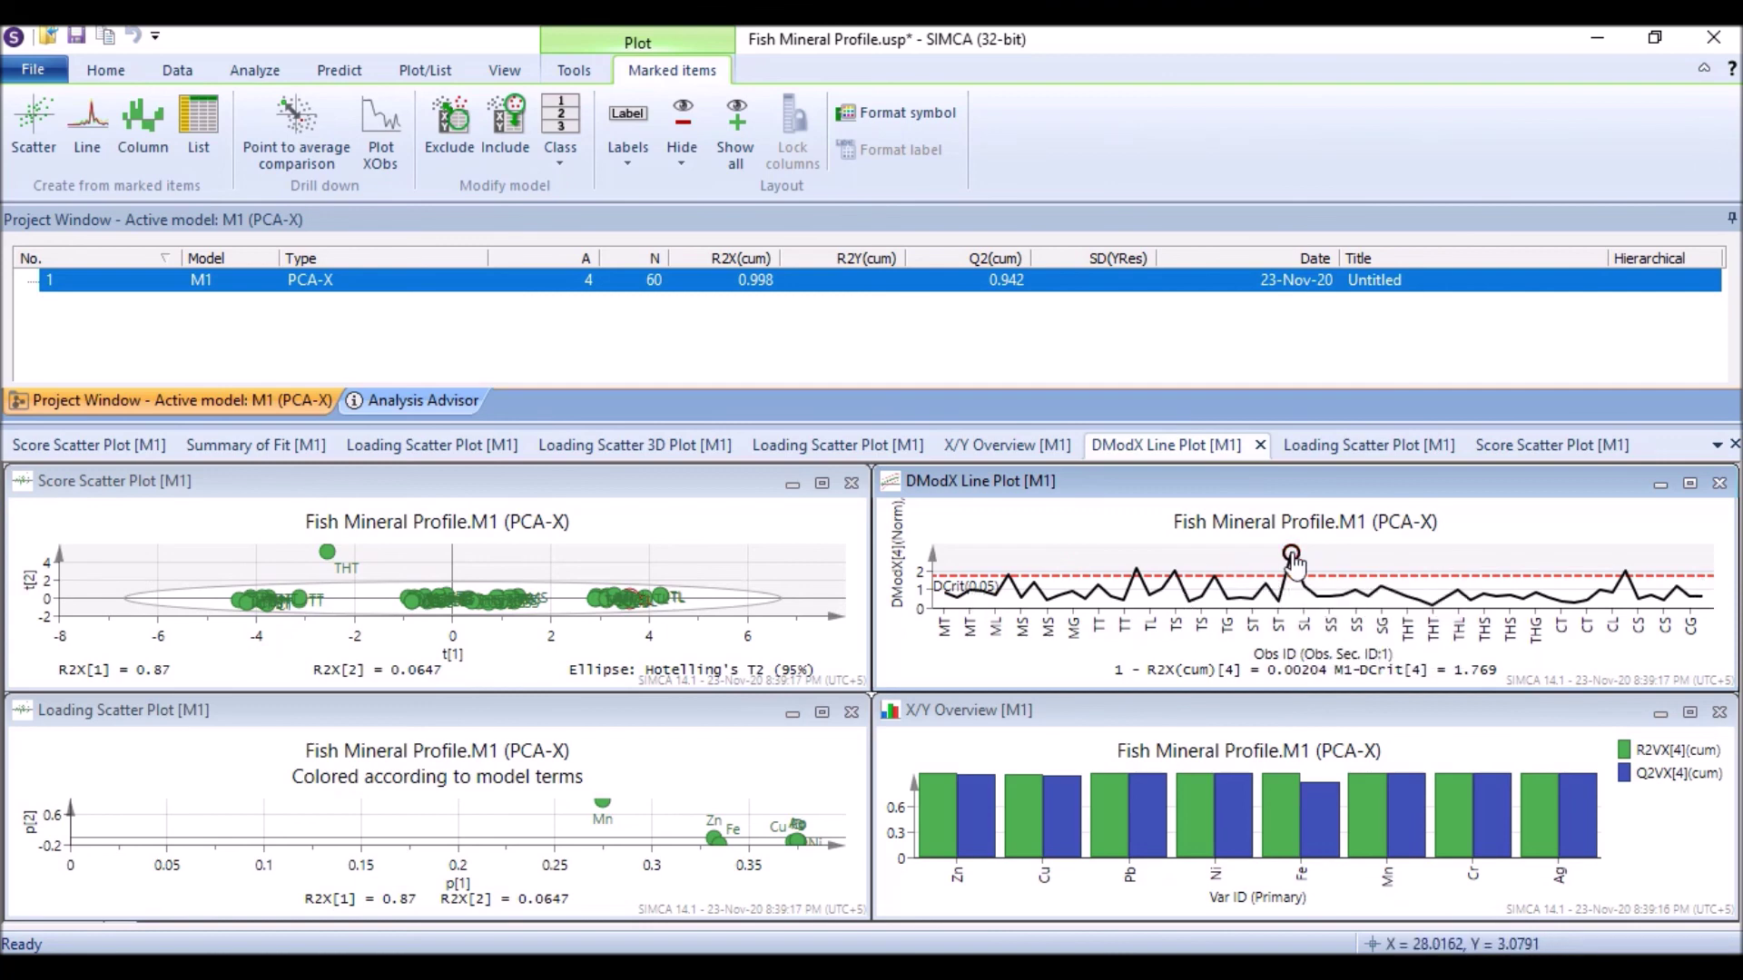
double_click(1291, 556)
left_click_drag(1251, 546, 1349, 577)
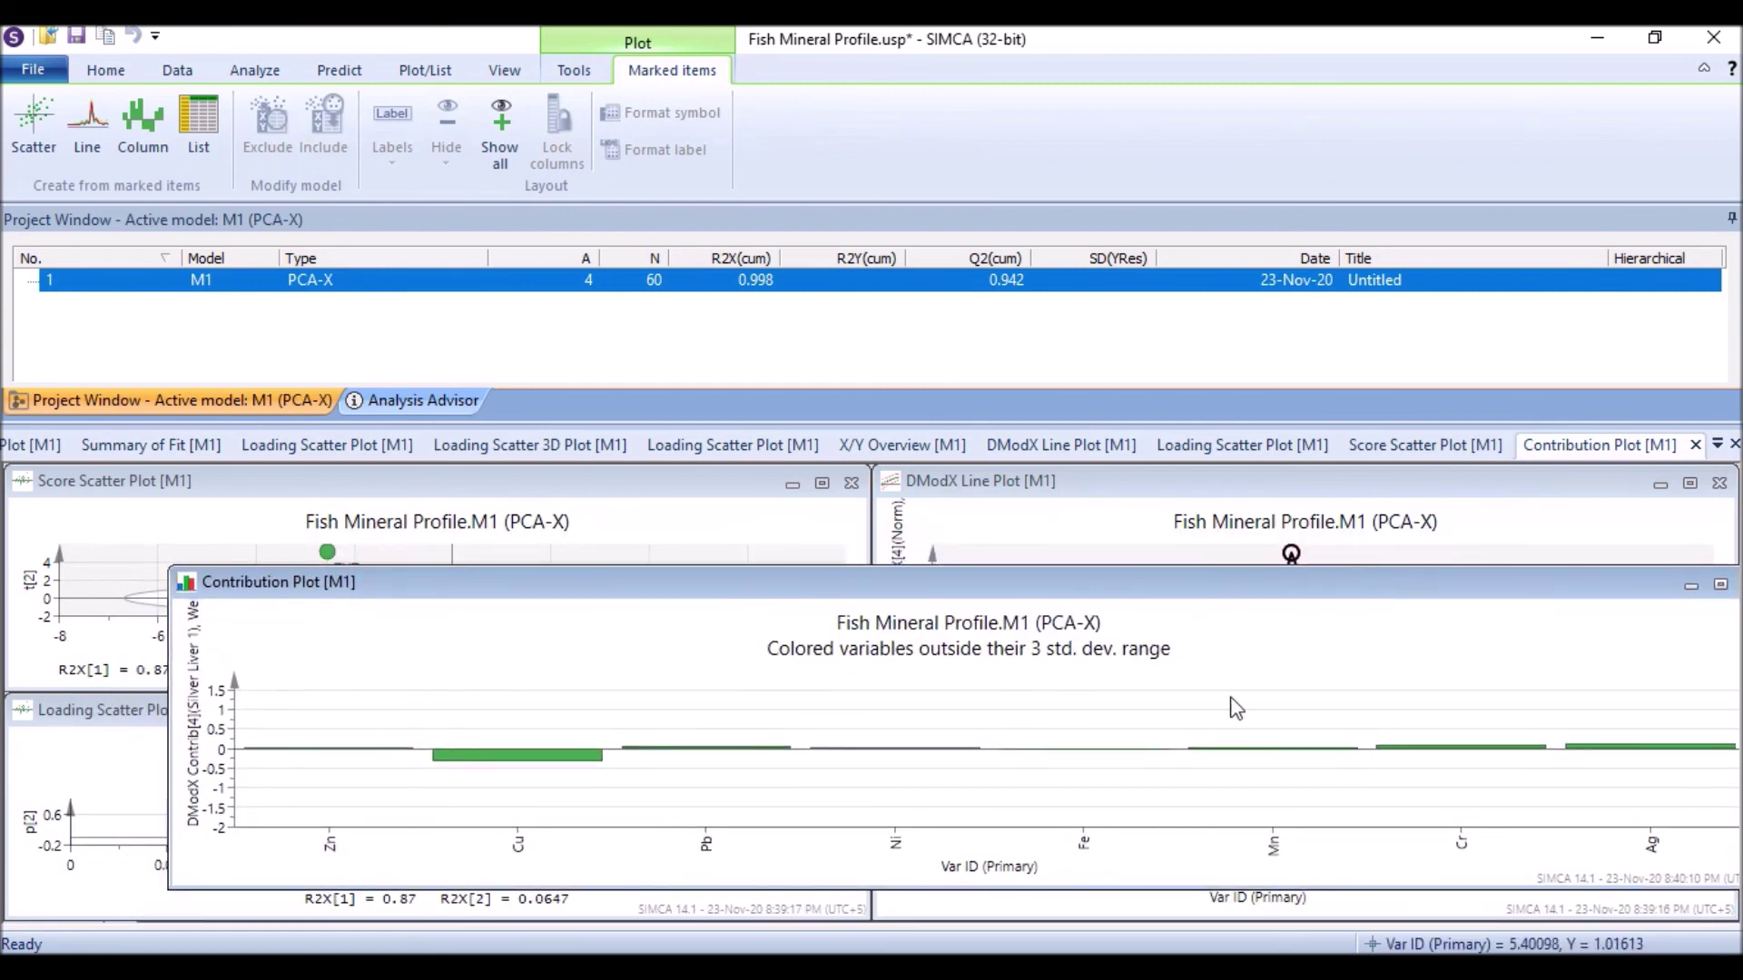
left_click_drag(1466, 581, 1167, 602)
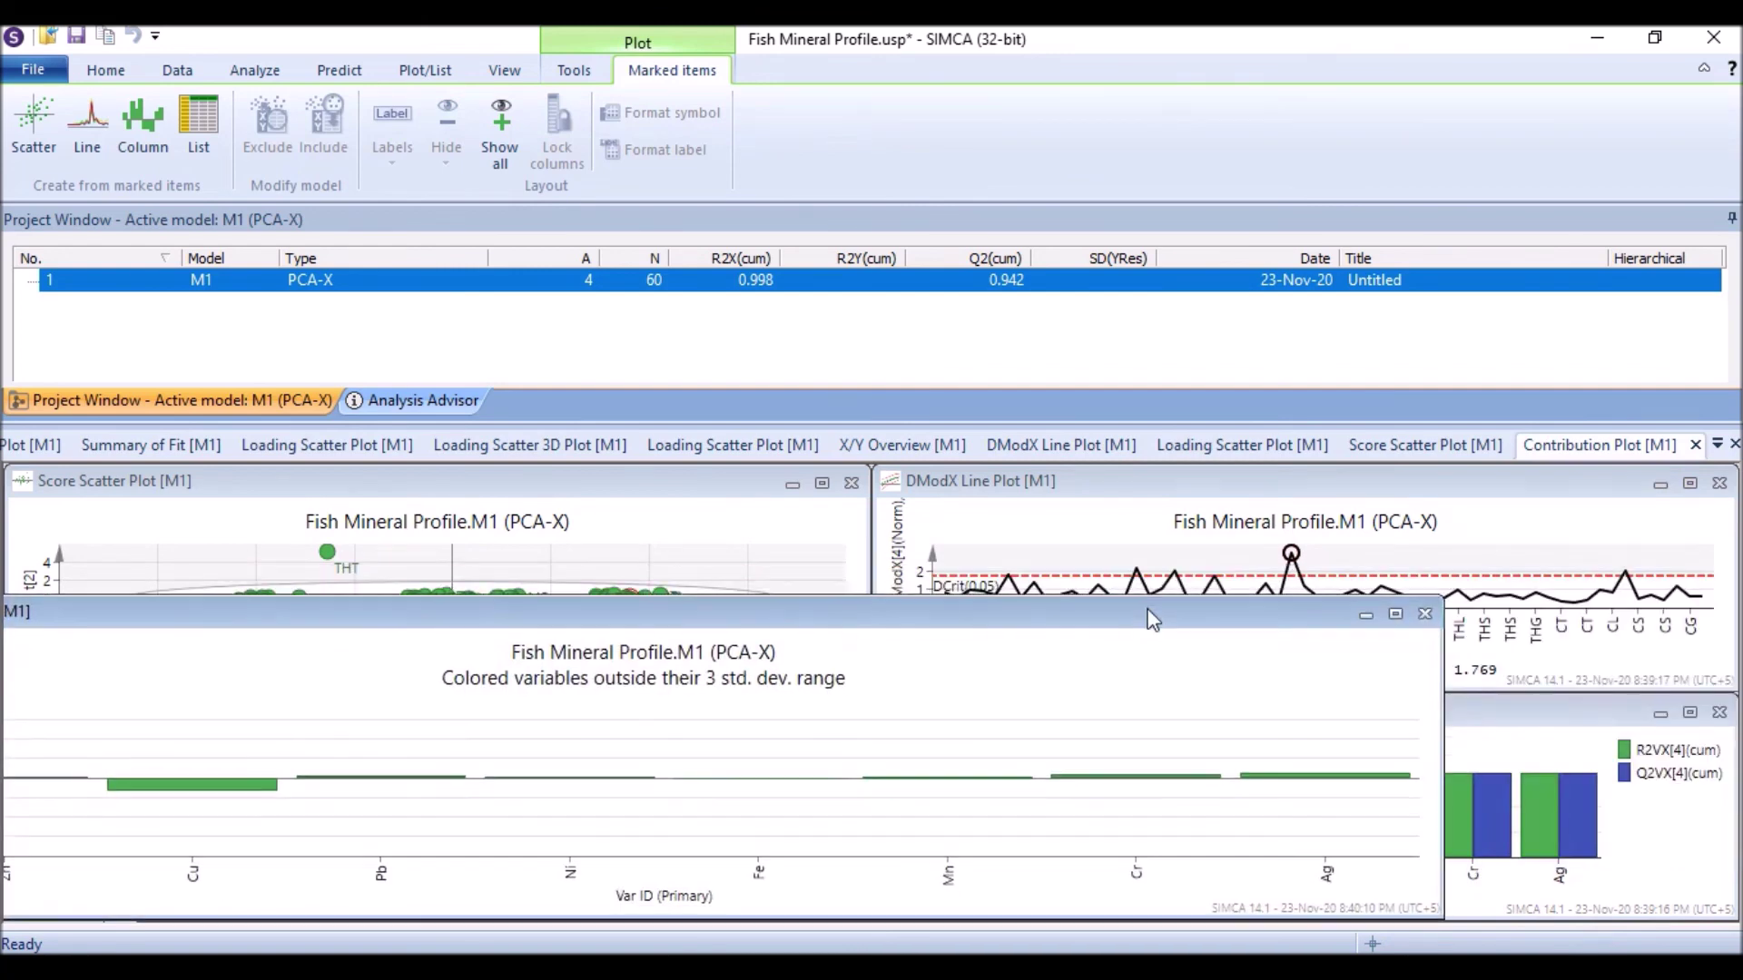
left_click(1426, 609)
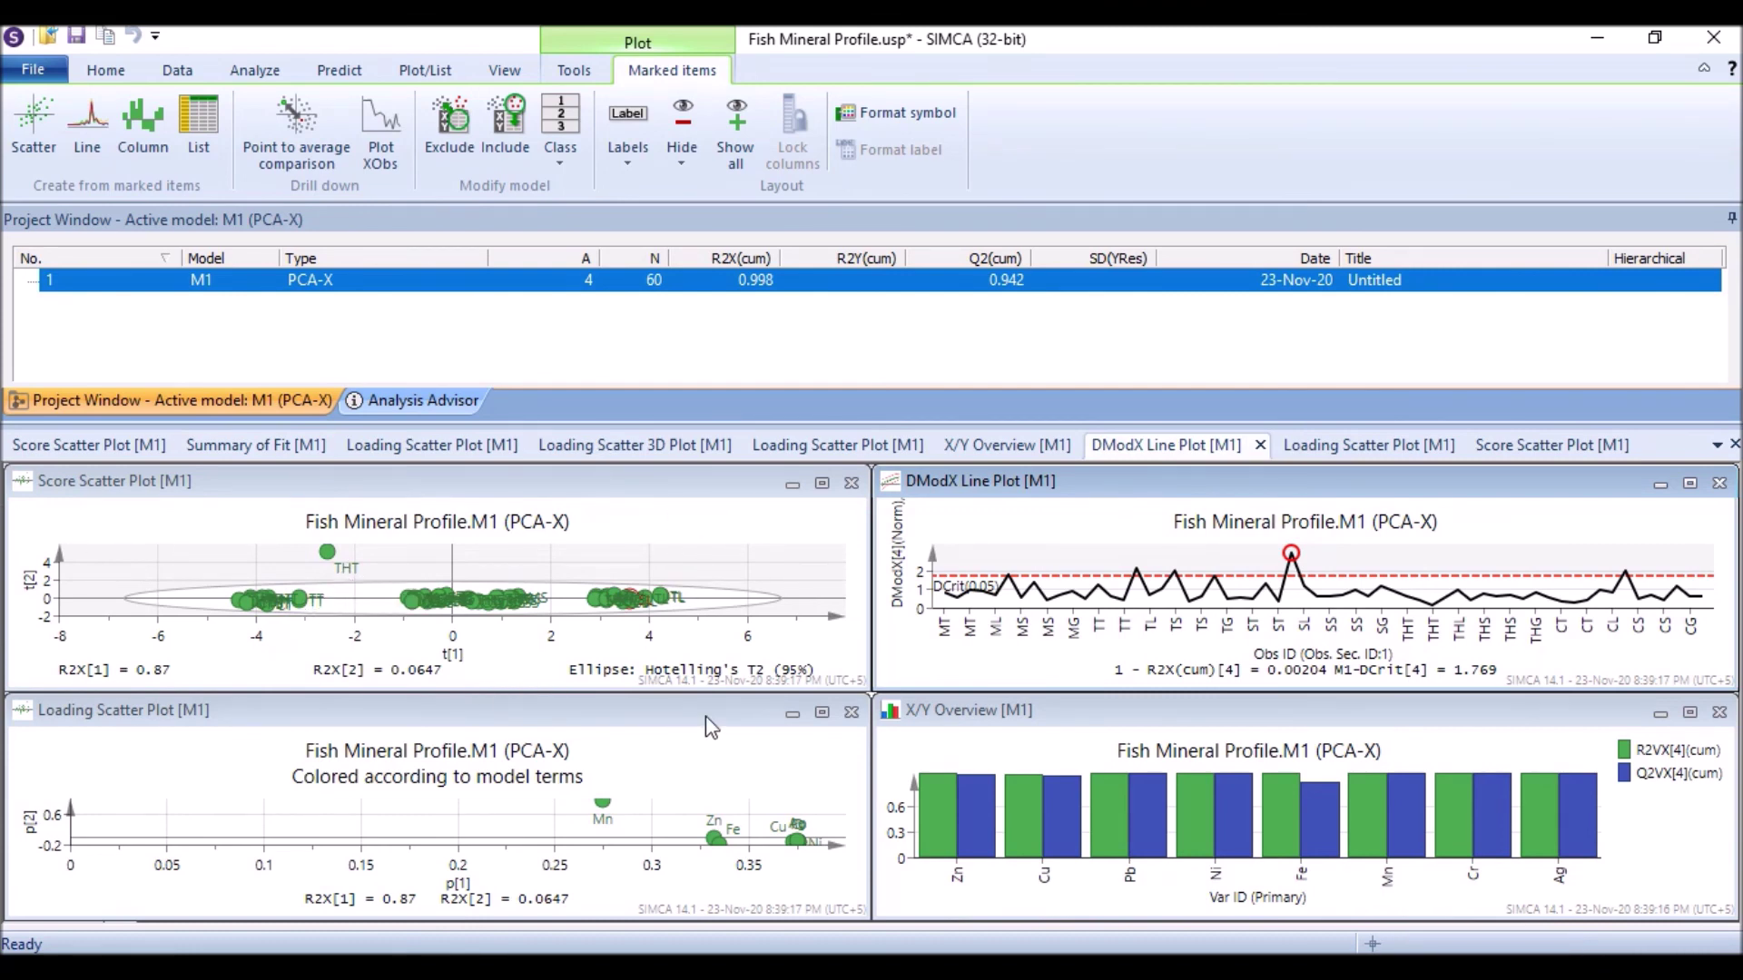
Step: Maximize the p[1] versus p[2] loading scatter plot to fill the workspace
left_click(823, 713)
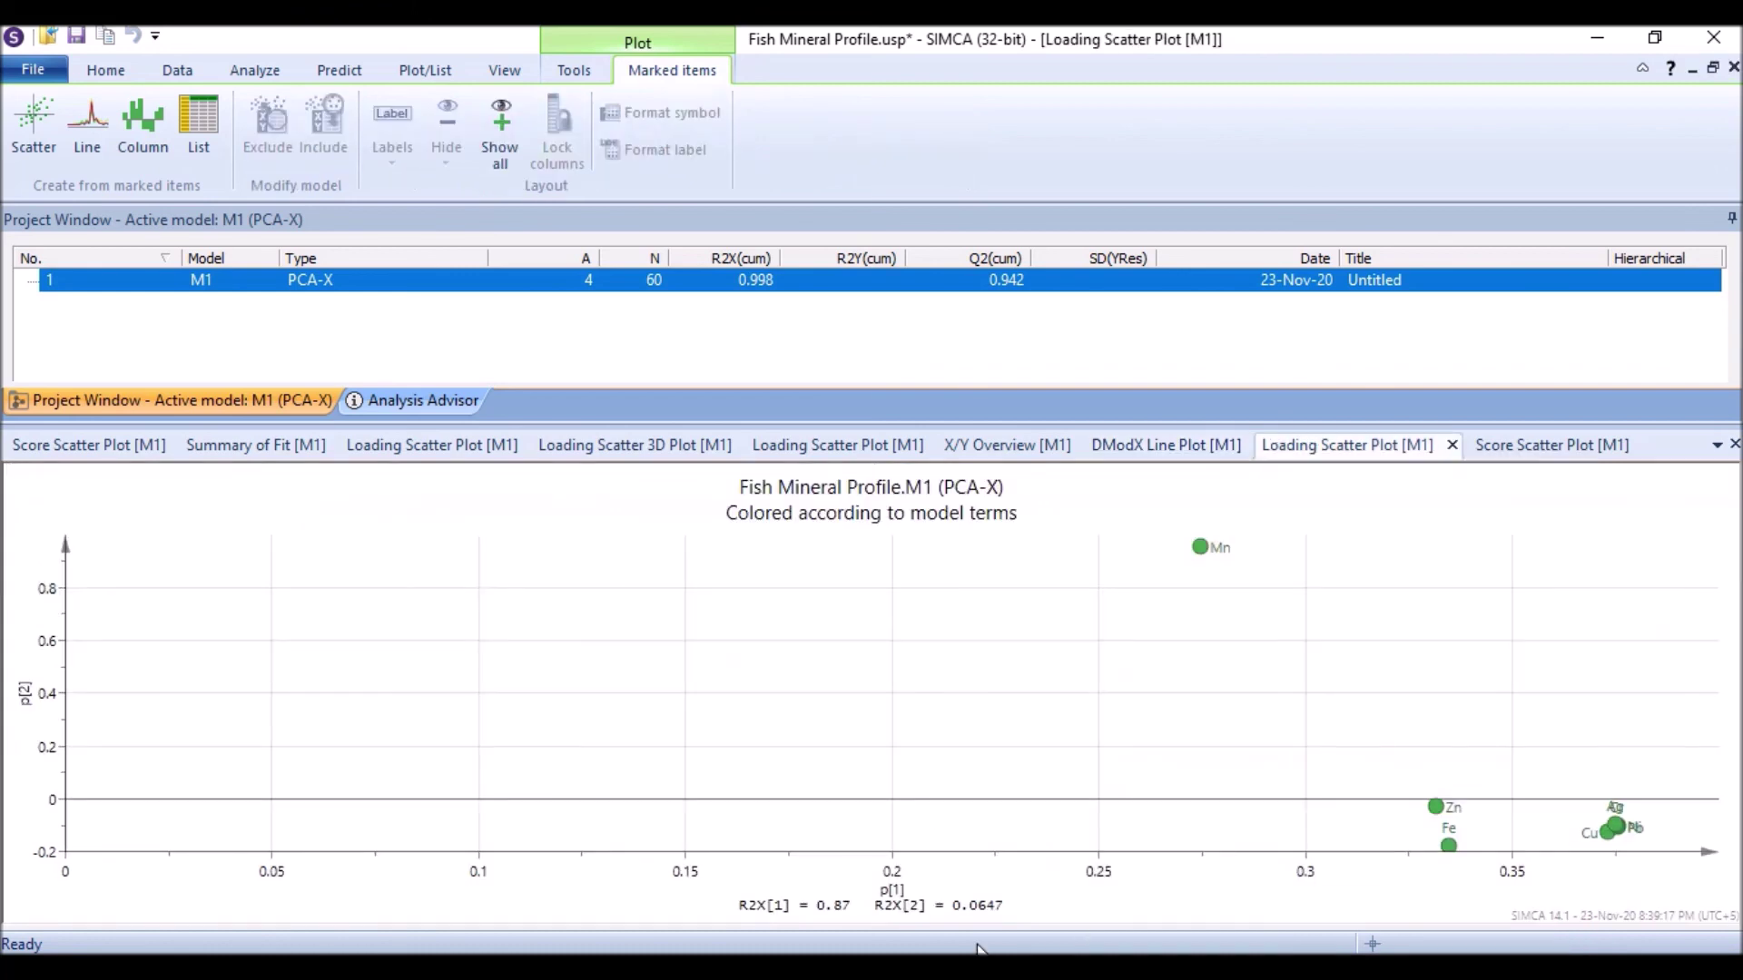